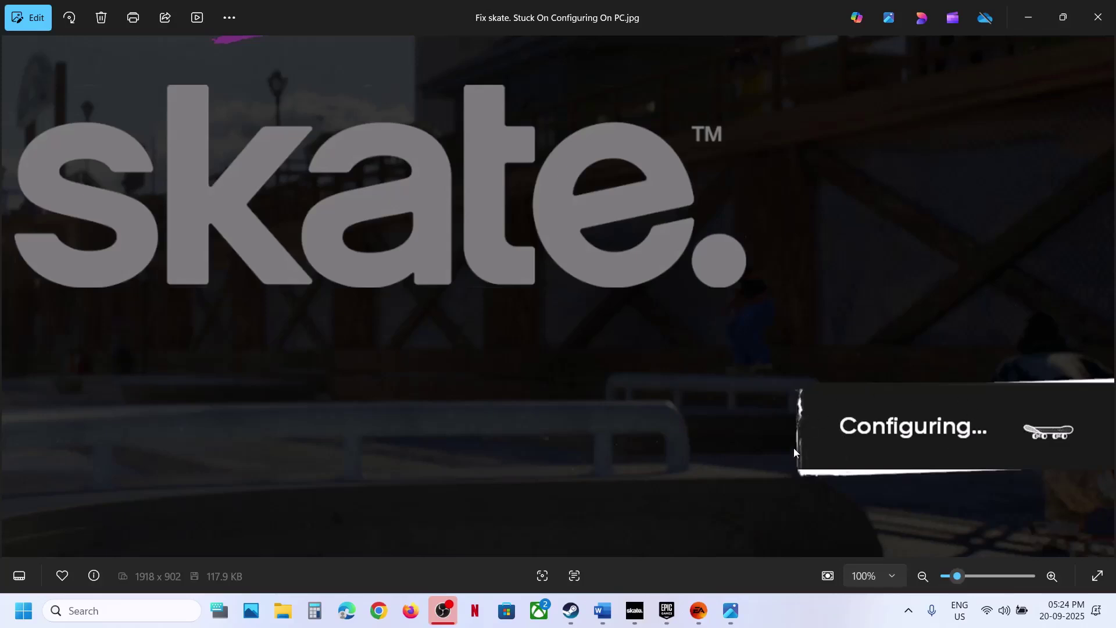
Bring up the Word fix notes, highlight Step 1 on renaming the skate folder, then open File Explorer
mouse_move(605, 621)
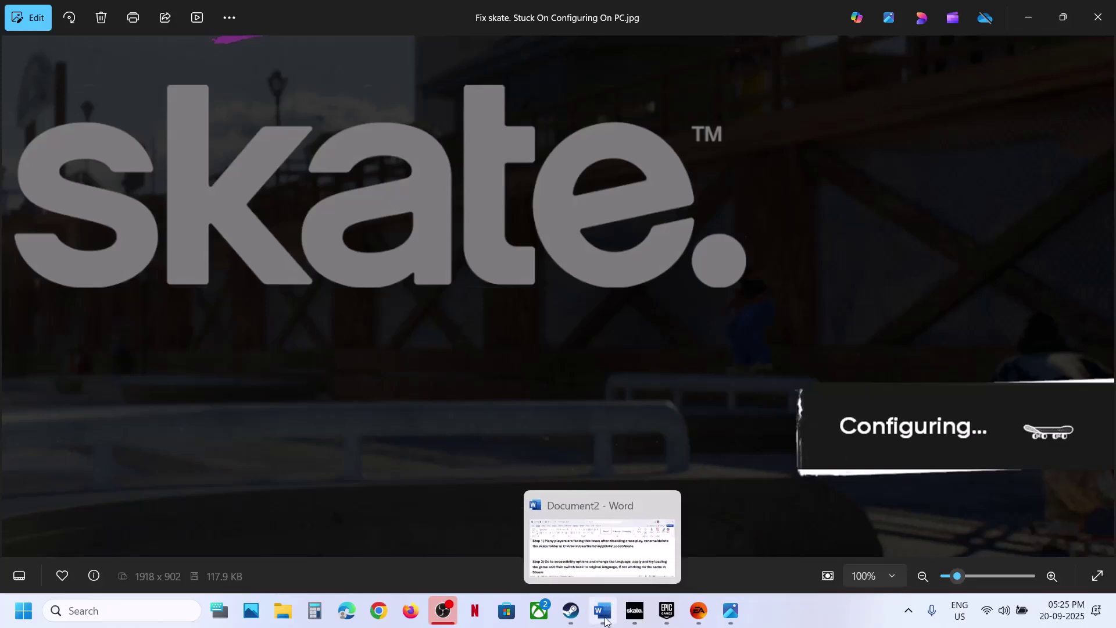
left_click(605, 620)
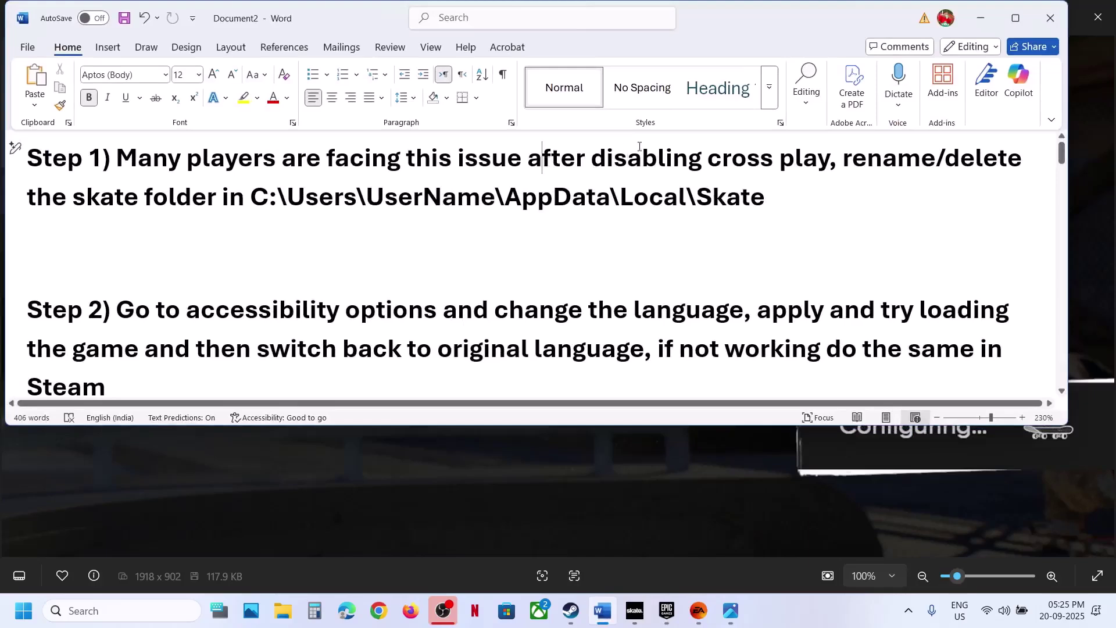
left_click_drag(540, 160, 826, 160)
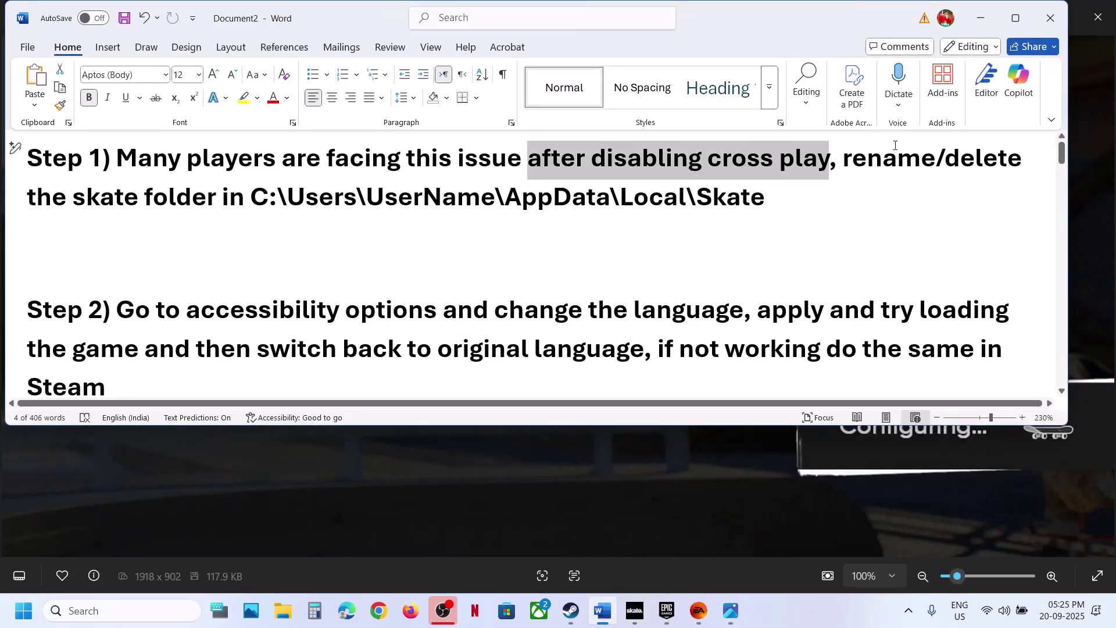
left_click_drag(849, 158, 786, 186)
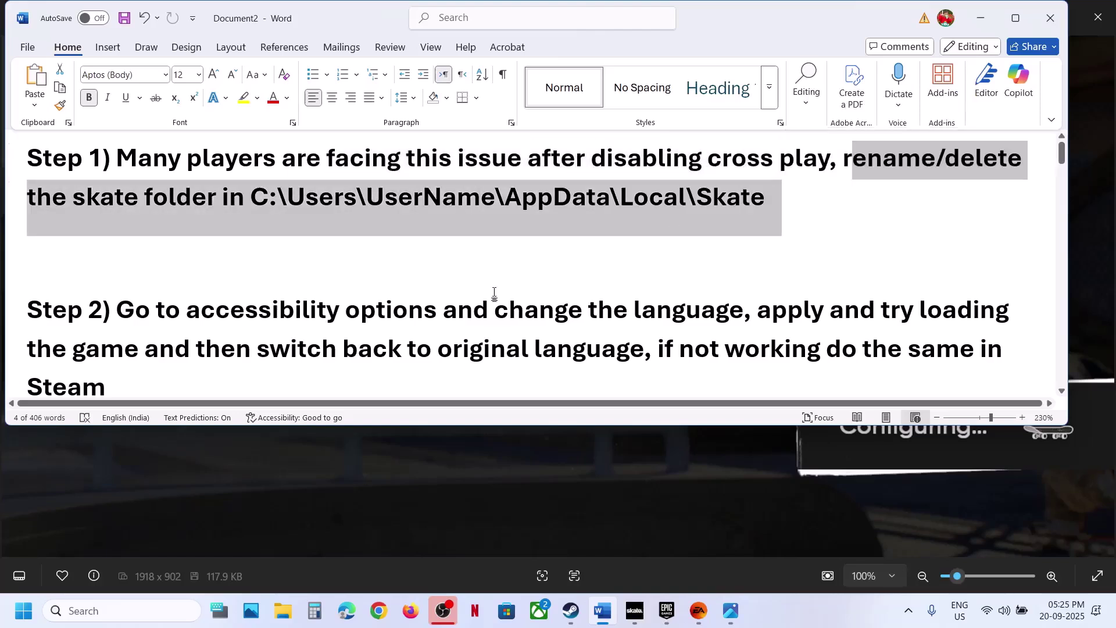
left_click(284, 613)
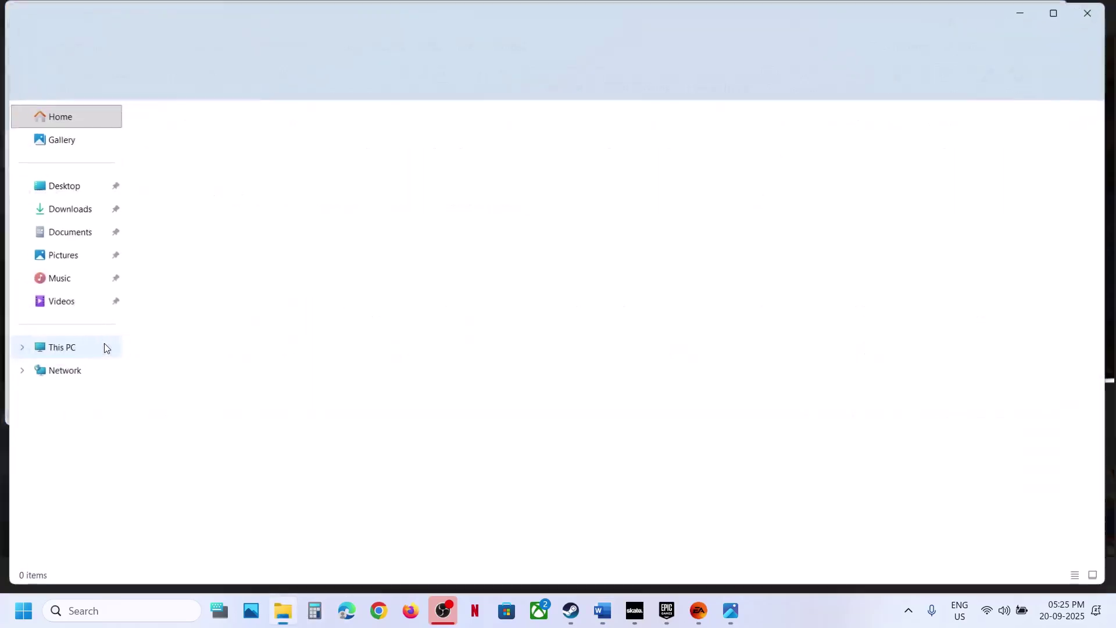
Browse to C:\Users and your profile folder, and make hidden items visible
left_click(75, 348)
double_click(242, 144)
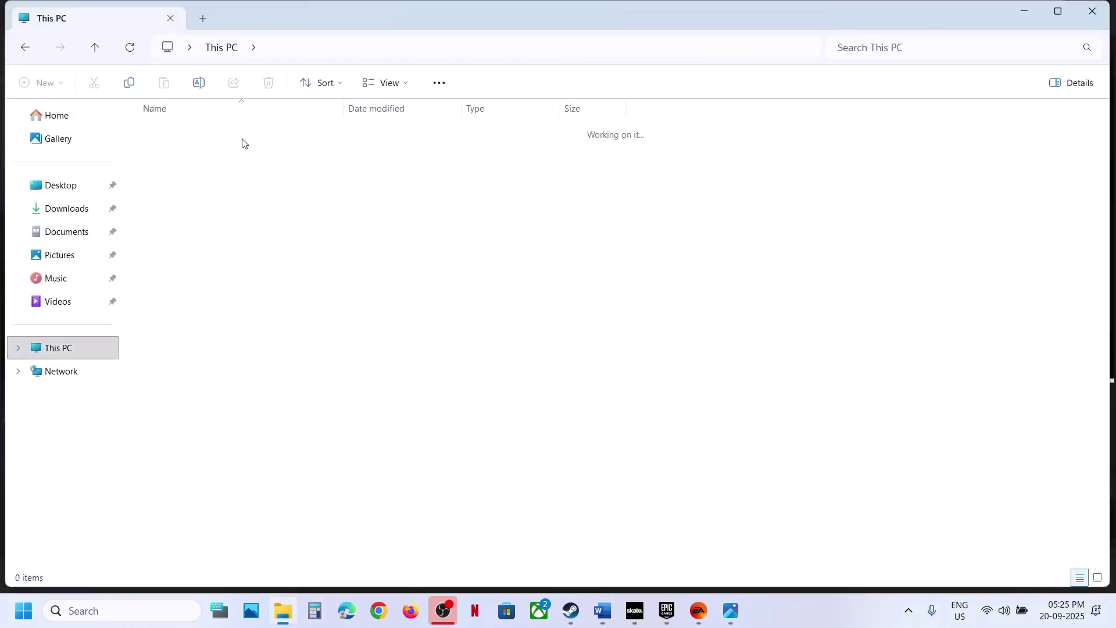
double_click(154, 386)
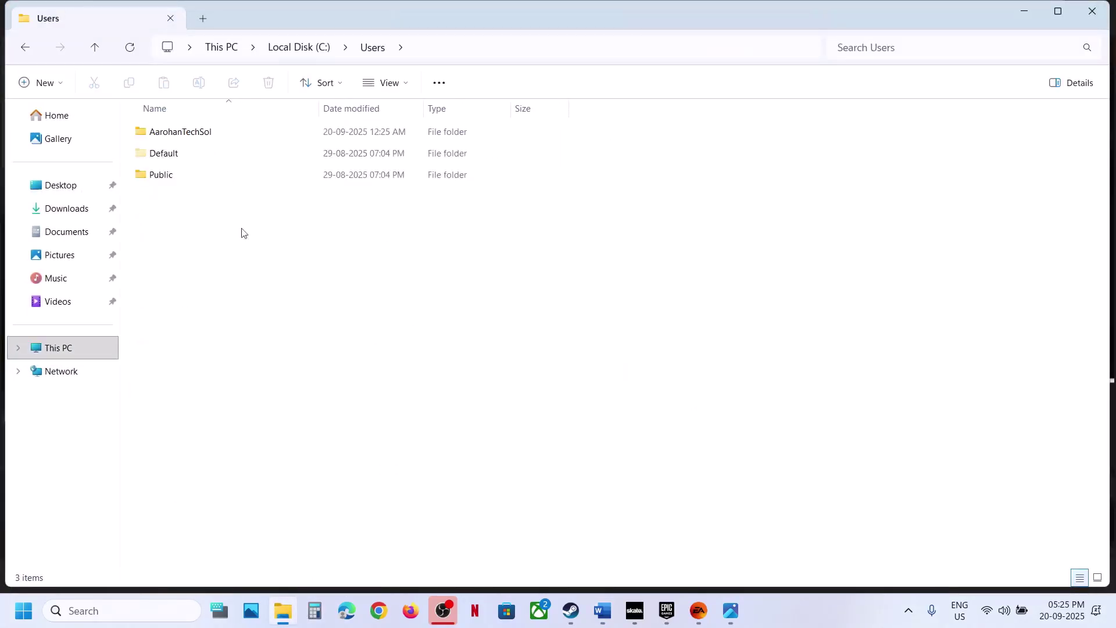
double_click(166, 134)
left_click(180, 202)
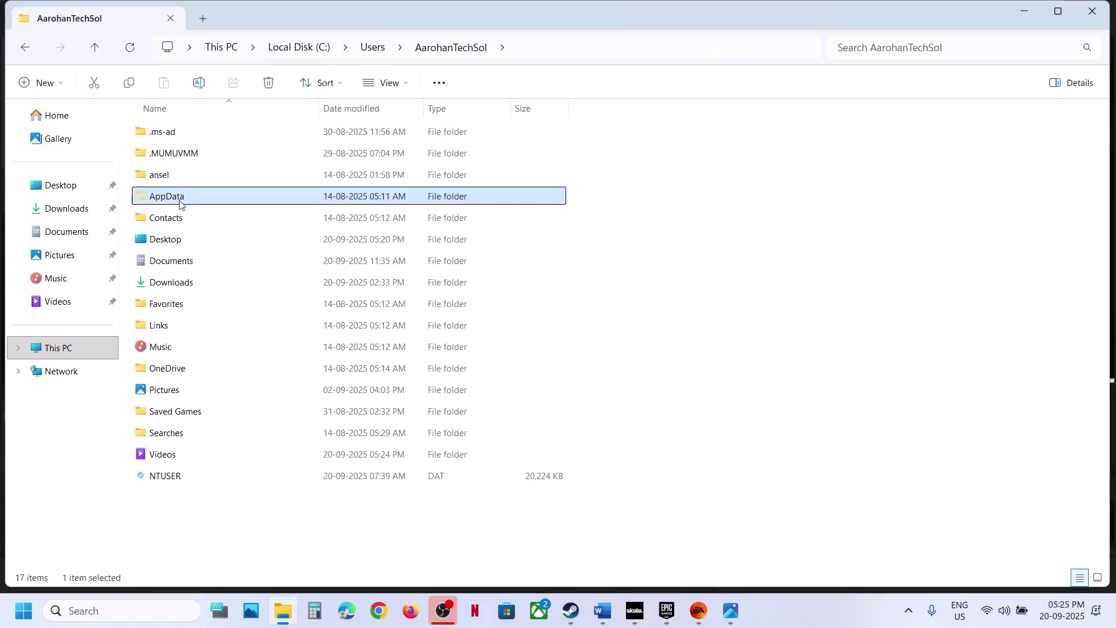
left_click(406, 91)
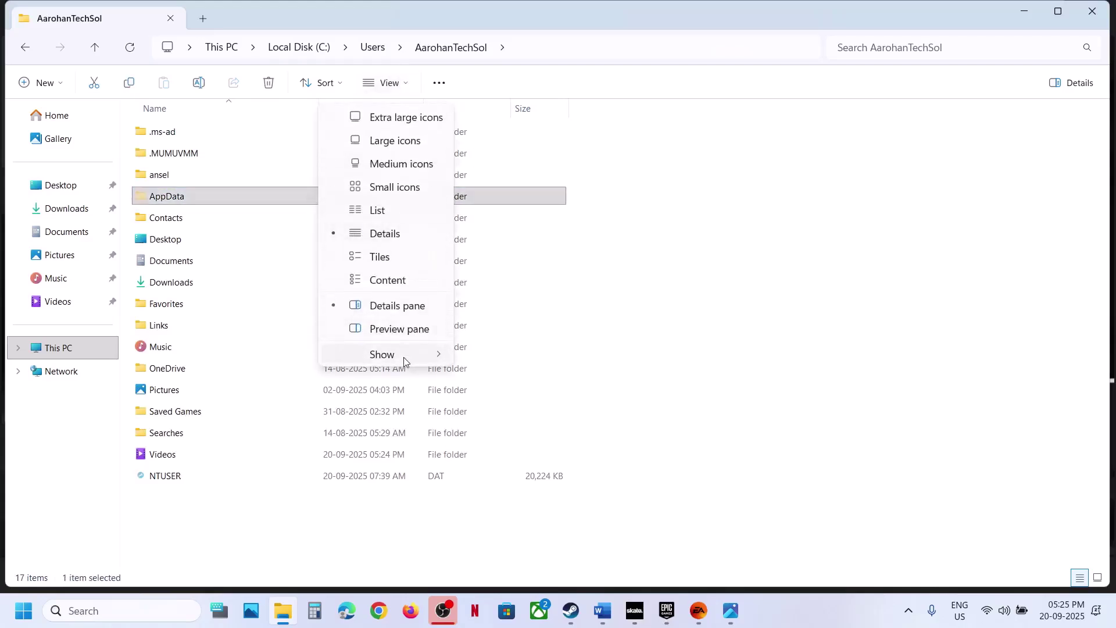
Open AppData\Local and bring up the context menu for the Skate folder
mouse_move(403, 357)
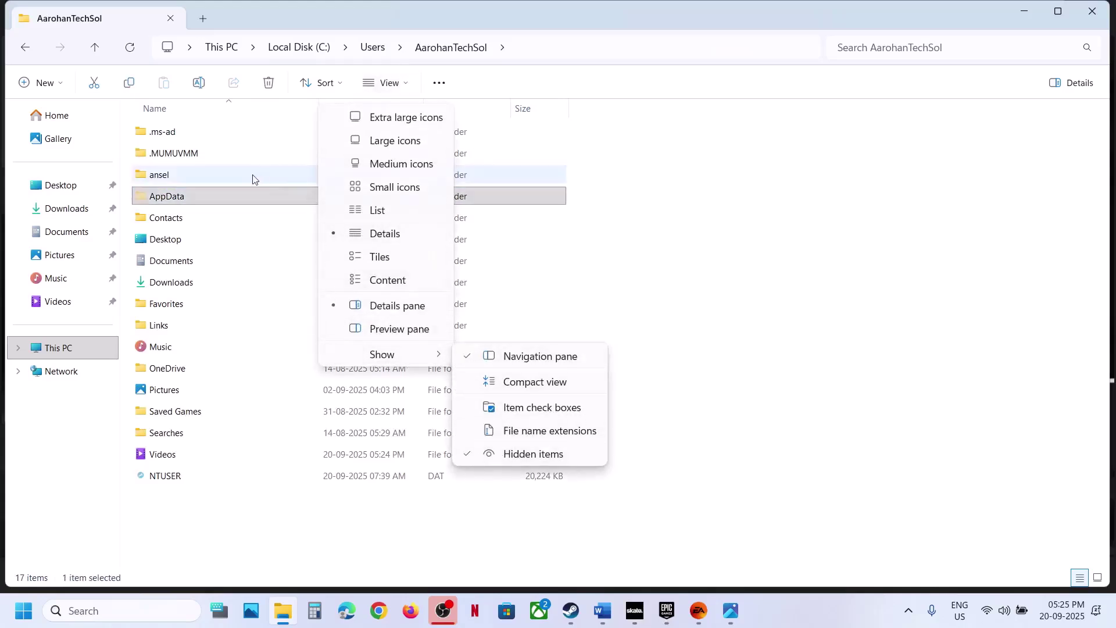
double_click(236, 200)
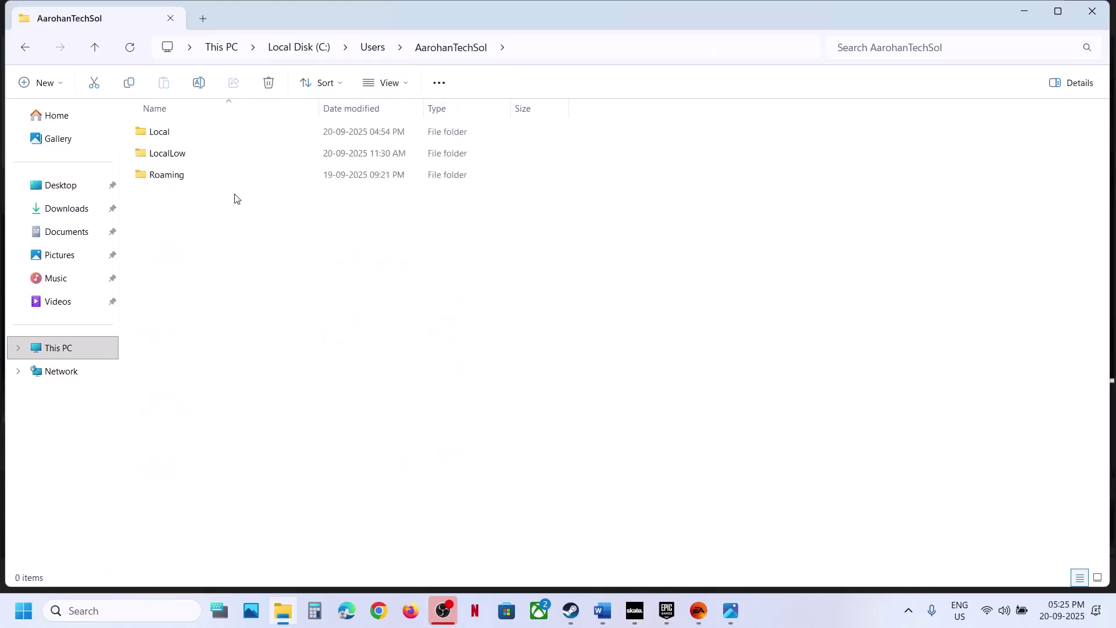
double_click(196, 130)
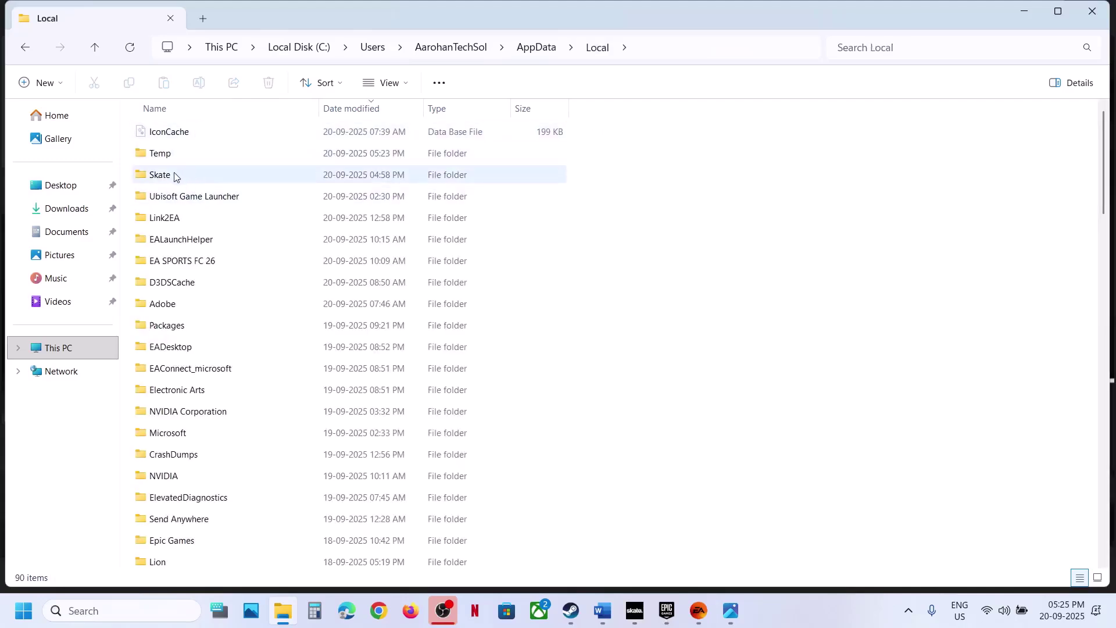
left_click(177, 175)
right_click(190, 177)
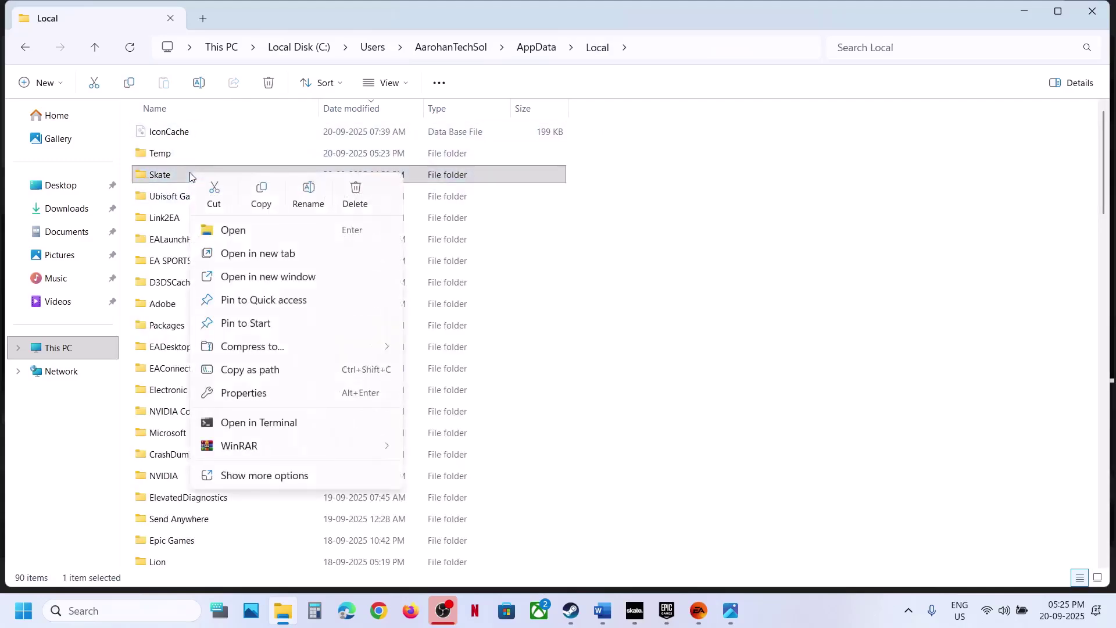
Copy the Skate folder and paste a backup onto the middle of the desktop
left_click(267, 193)
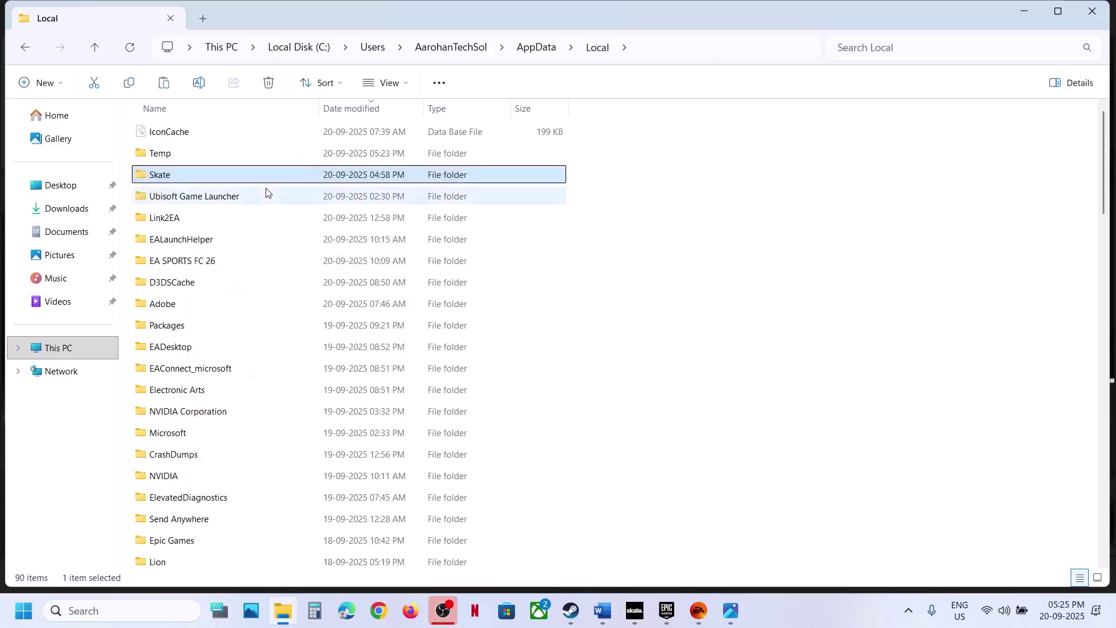
key("super+d")
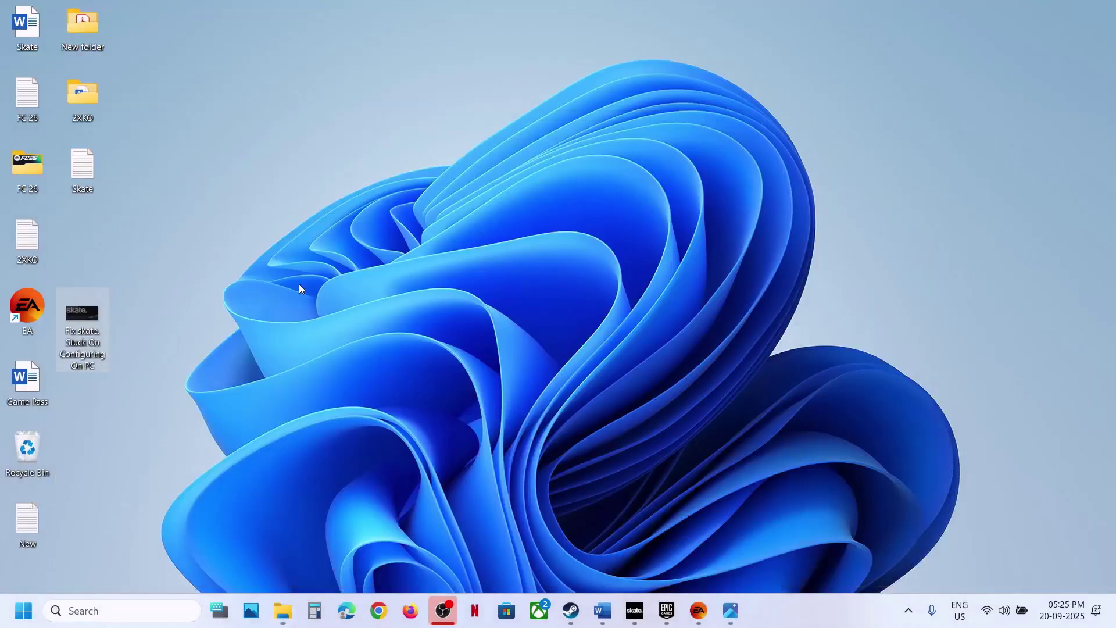
key("ctrl+v")
left_click_drag(93, 247, 499, 276)
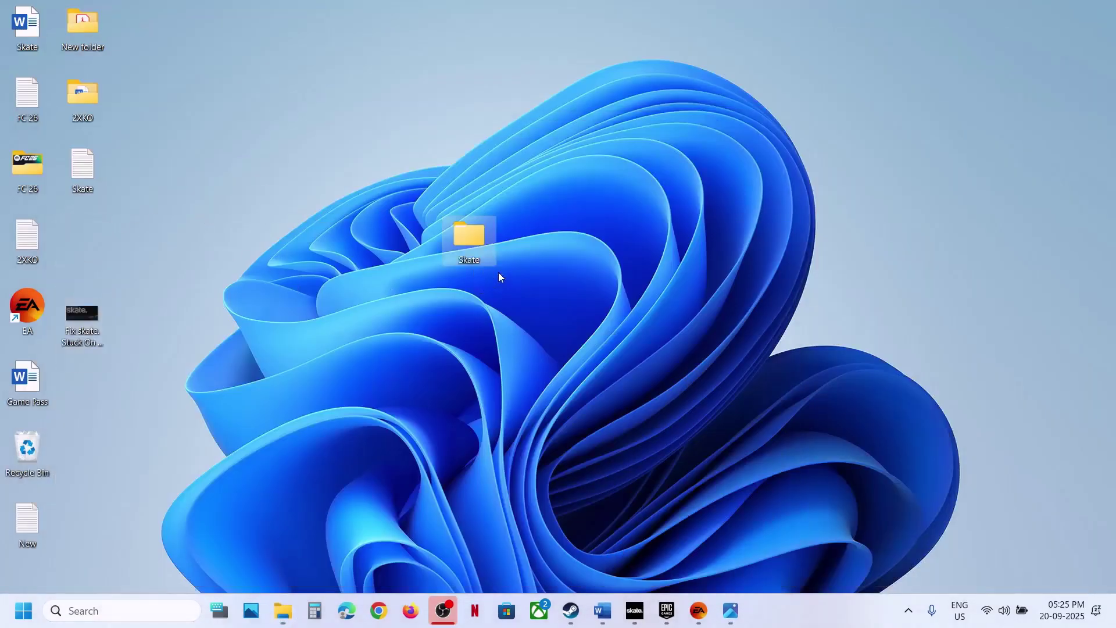
Try renaming Skate to Skate.old, then cancel when the folder-in-use warning appears
key("super+d")
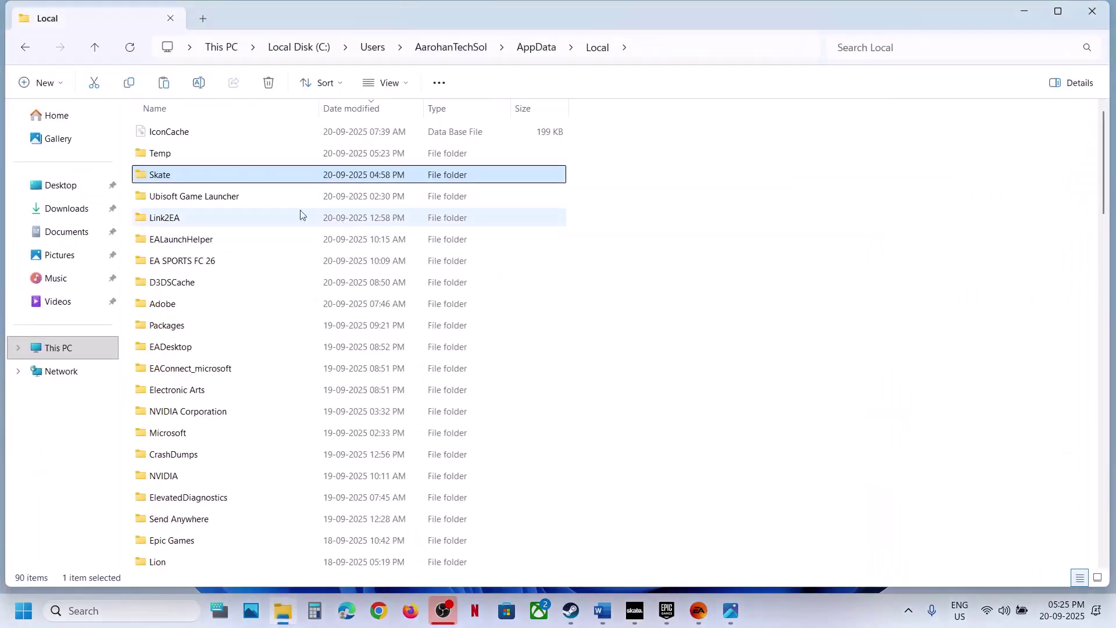
right_click(172, 180)
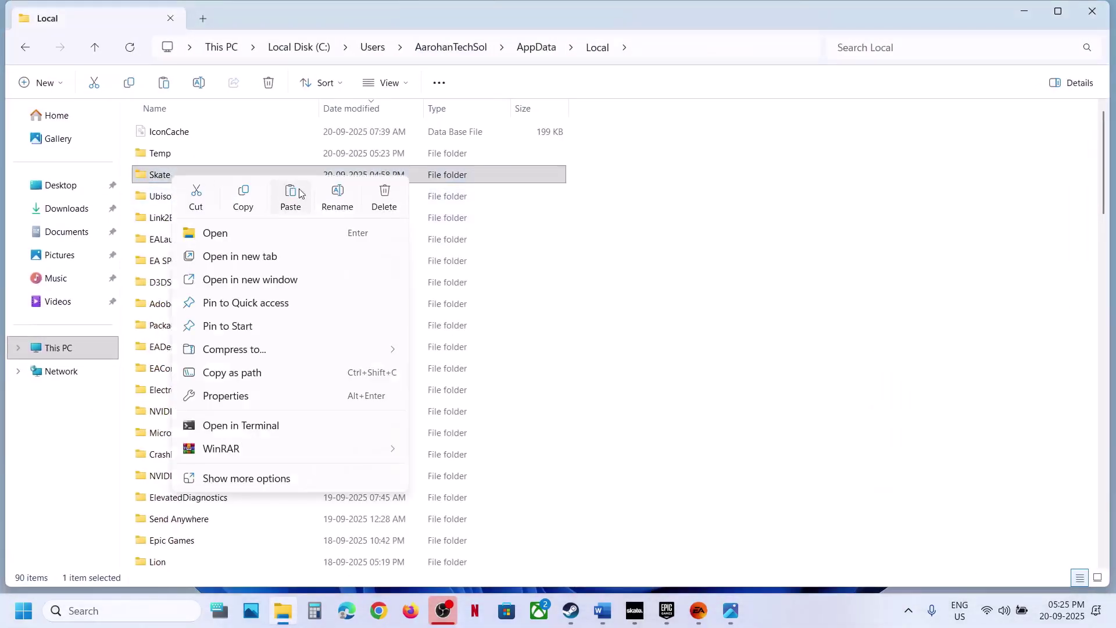
left_click(337, 195)
left_click(182, 177)
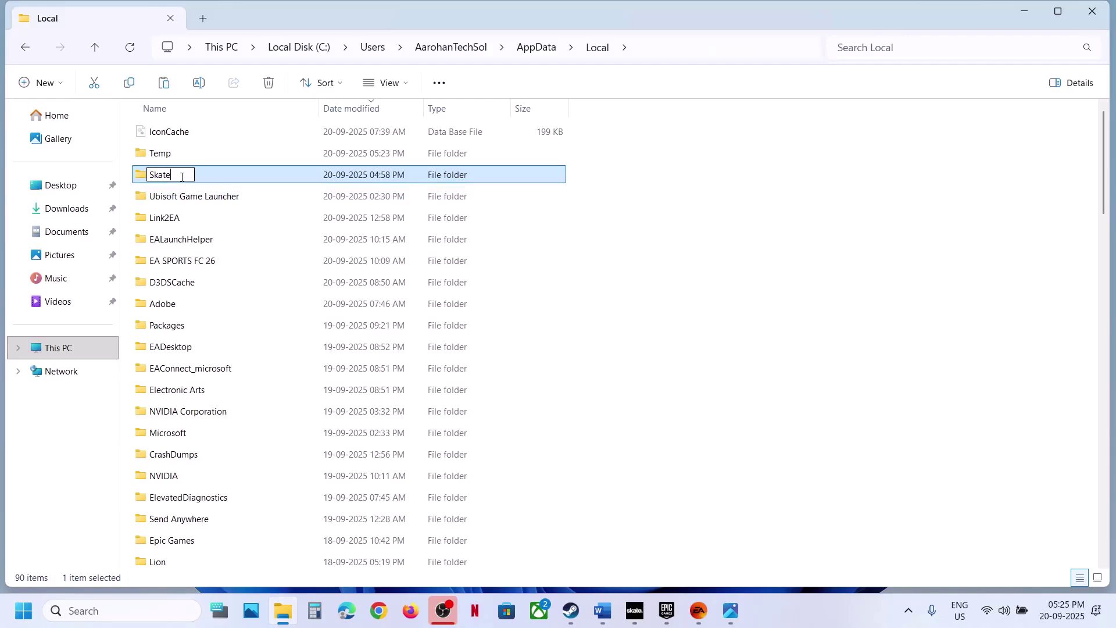
type(".old")
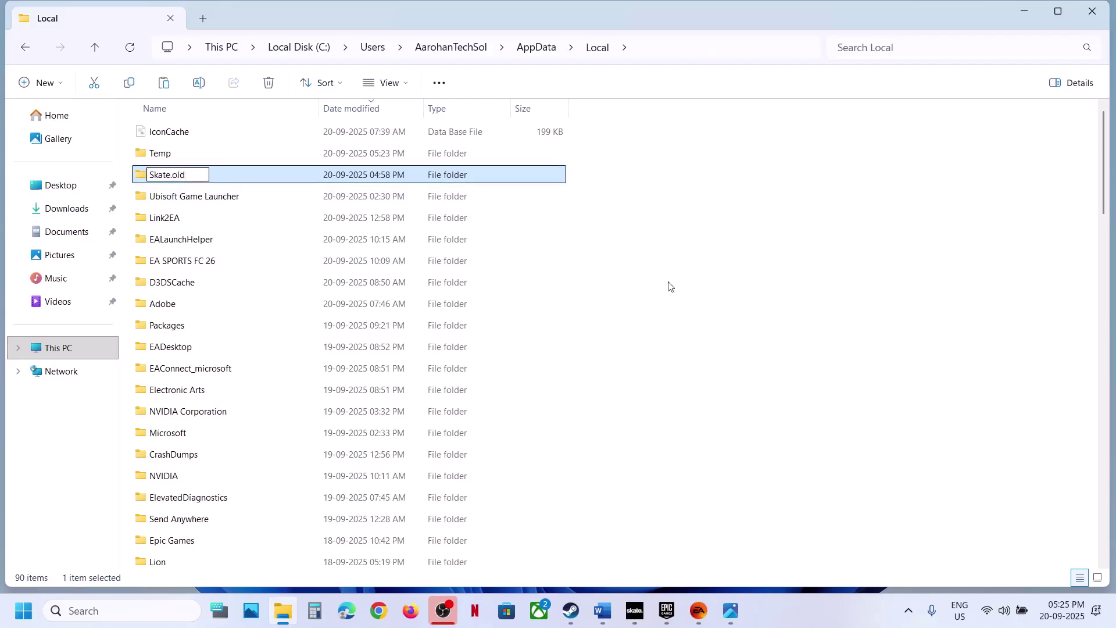
key("Return")
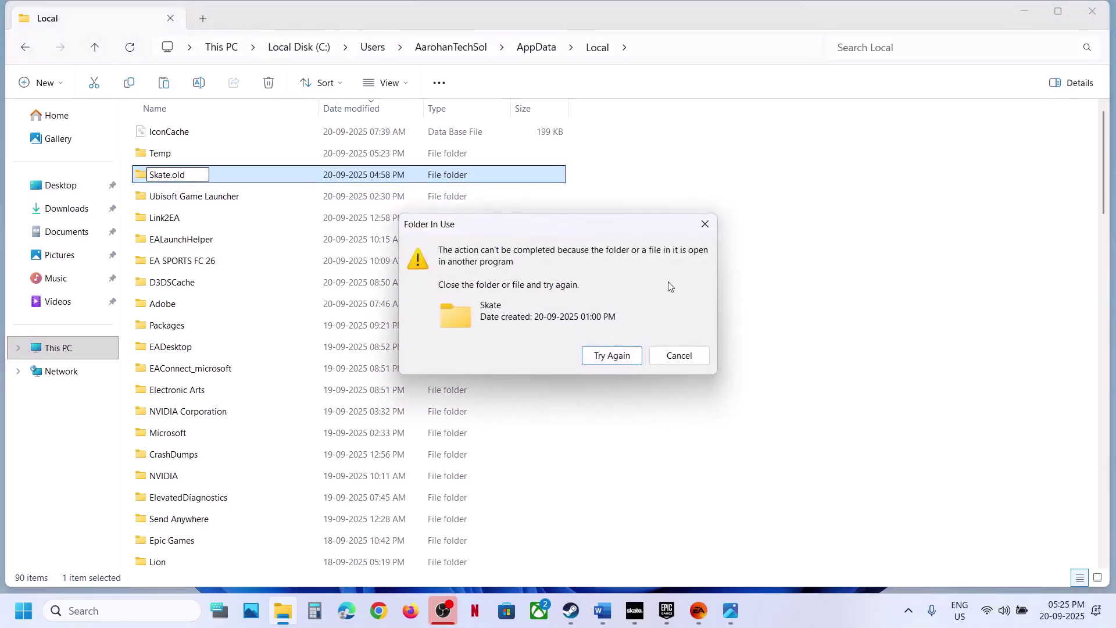
left_click(663, 356)
Highlight the accessibility options step in the Word notes, then switch to the running skate. game
mouse_move(639, 624)
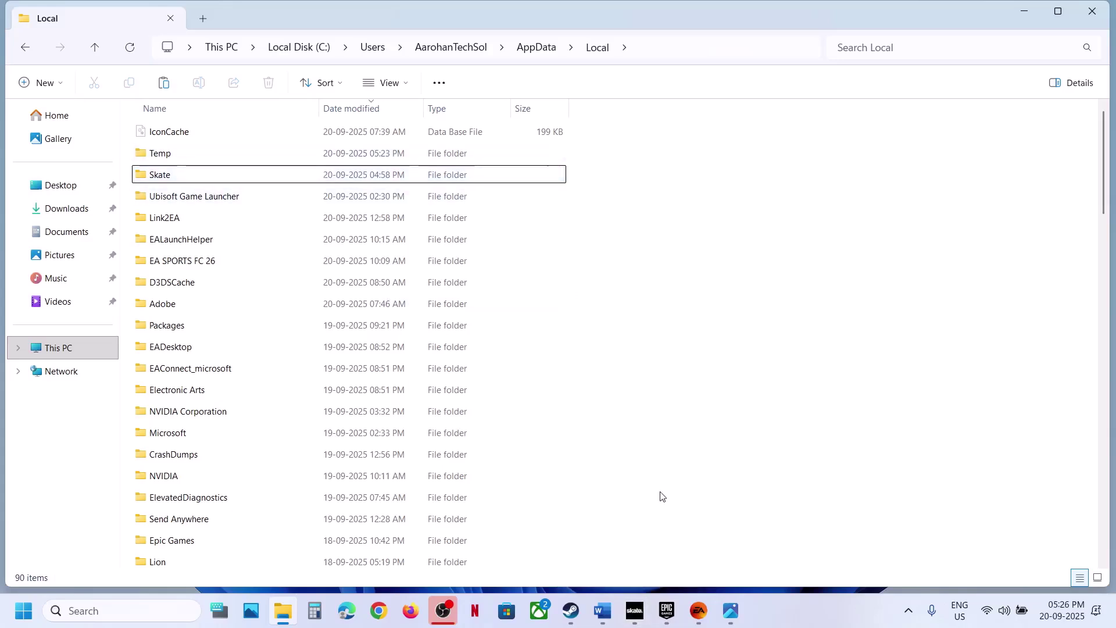
left_click(603, 610)
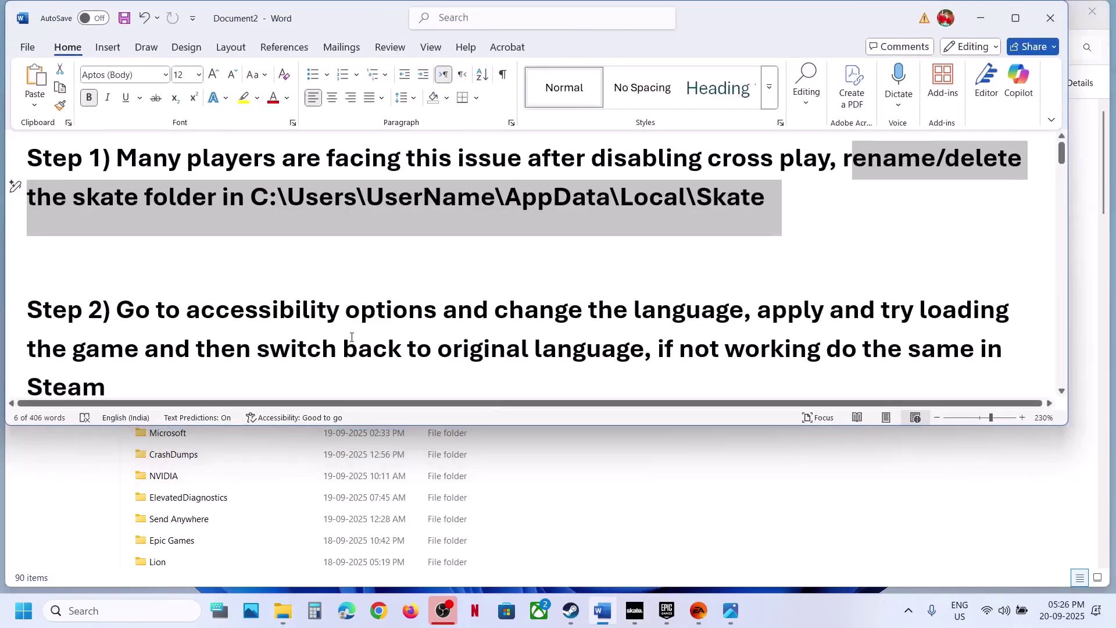
scroll(351, 335, "down", 1)
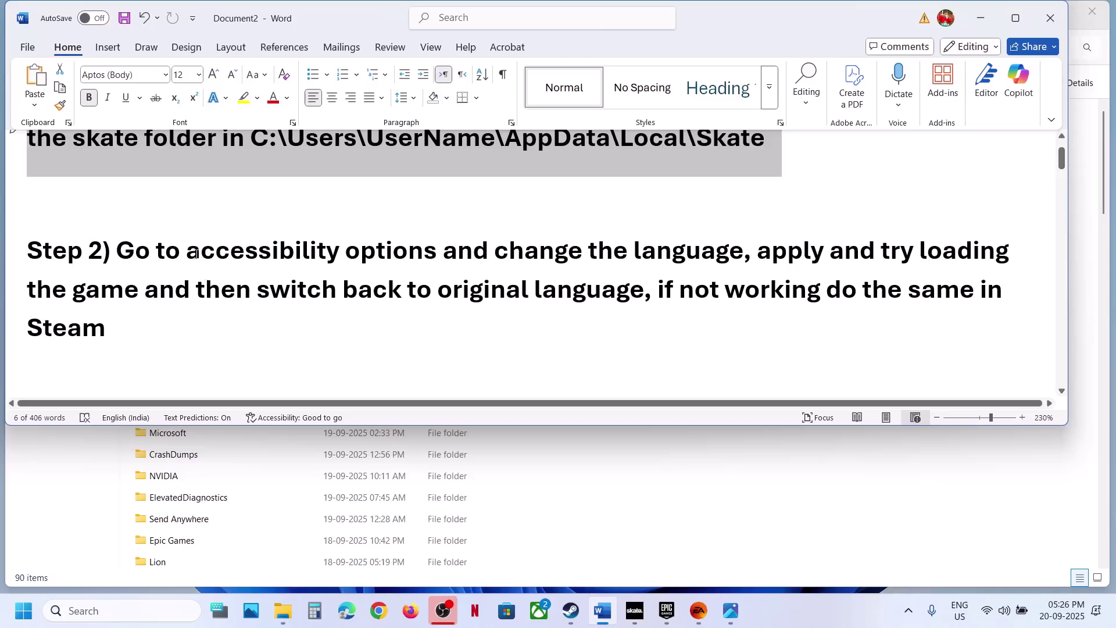
left_click_drag(196, 254, 439, 254)
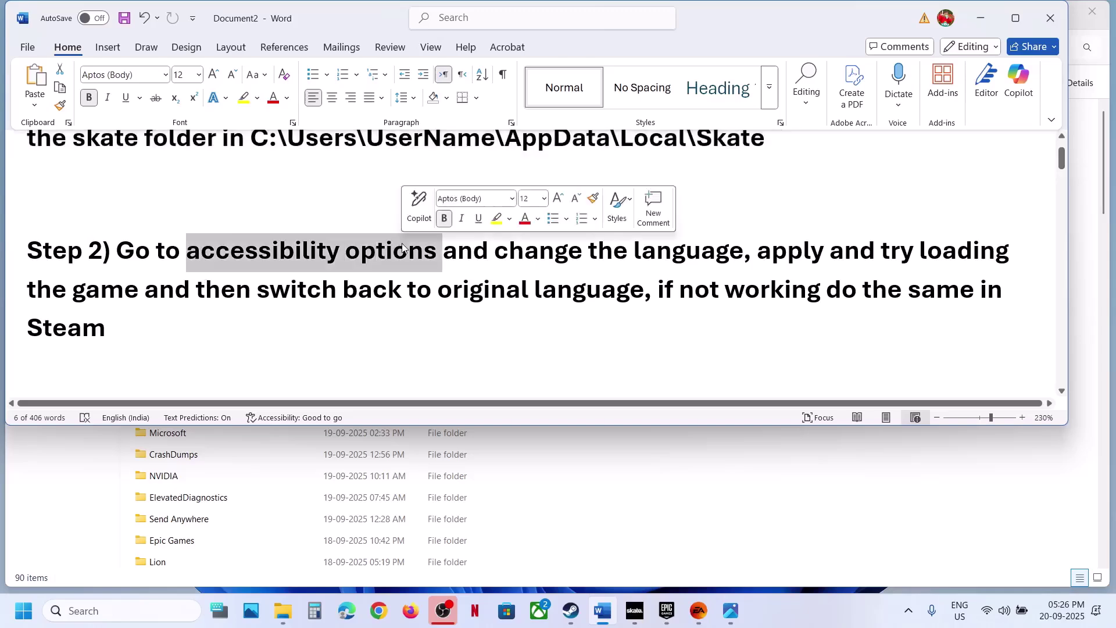
left_click(634, 610)
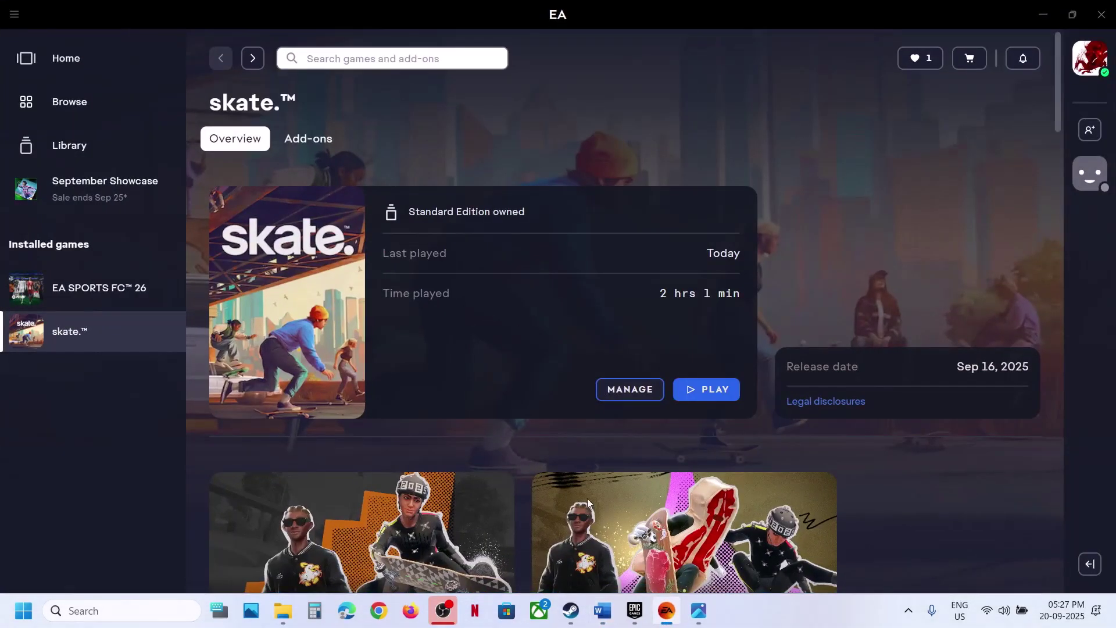
In Steam's skate. properties, switch the game language to Deutsch and close the window
left_click(570, 610)
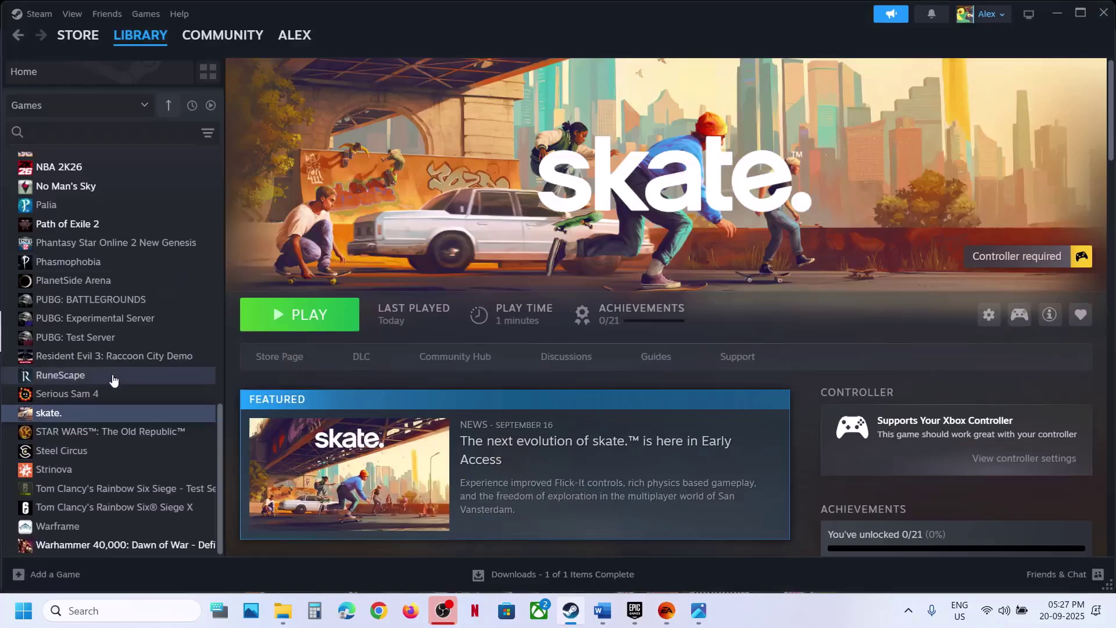
right_click(78, 413)
left_click(125, 520)
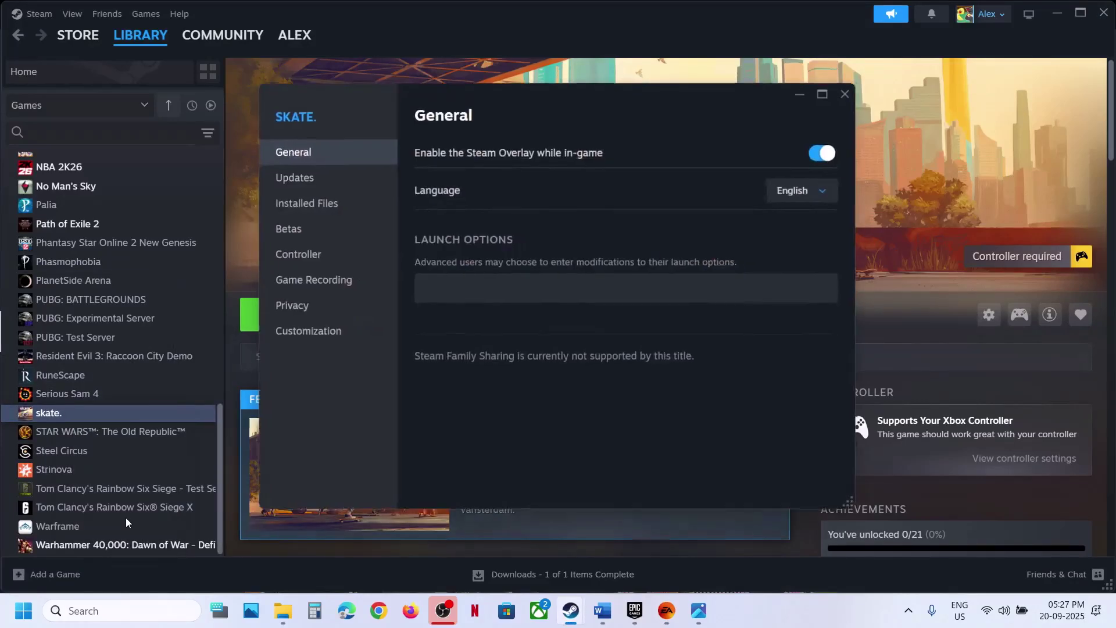
left_click(811, 190)
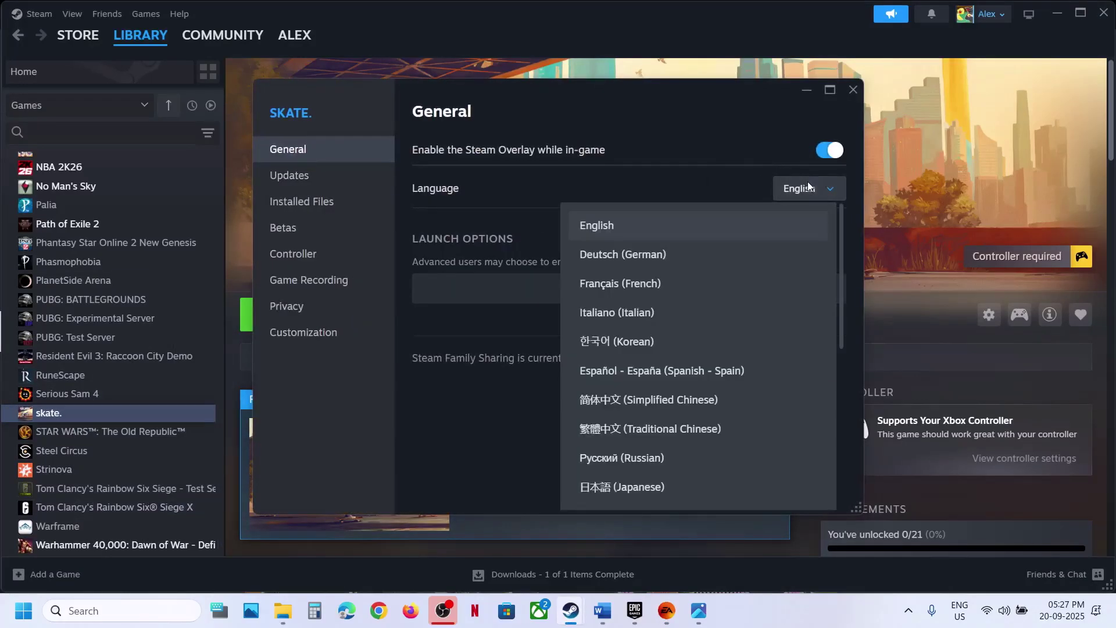
left_click(609, 265)
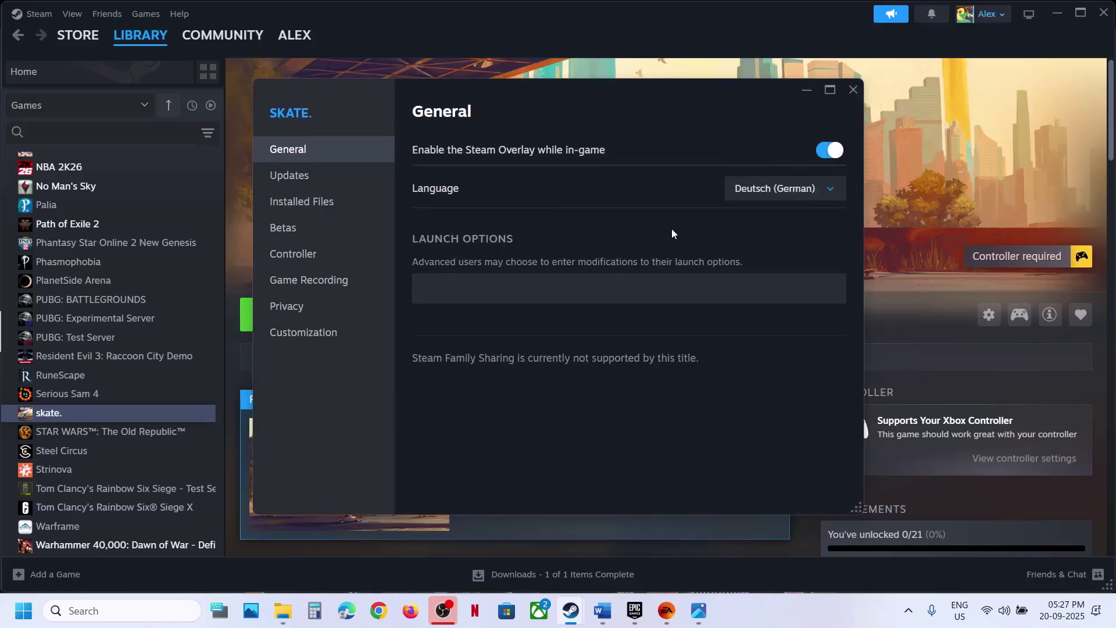
left_click(852, 92)
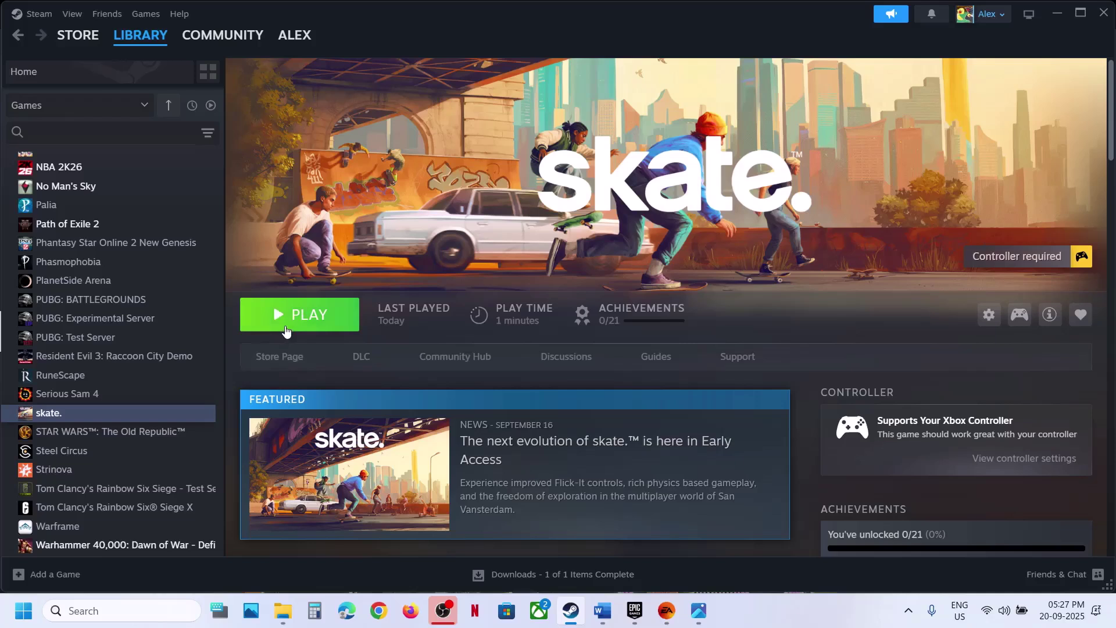
Reopen skate.'s properties, set the language back to English, and close the window
right_click(71, 419)
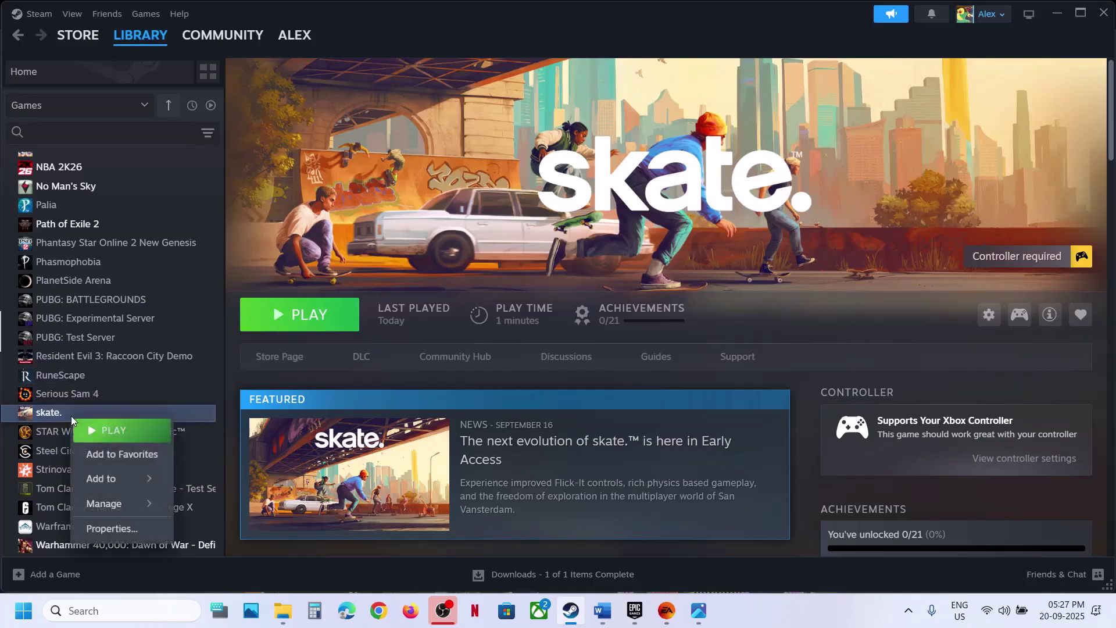
left_click(117, 527)
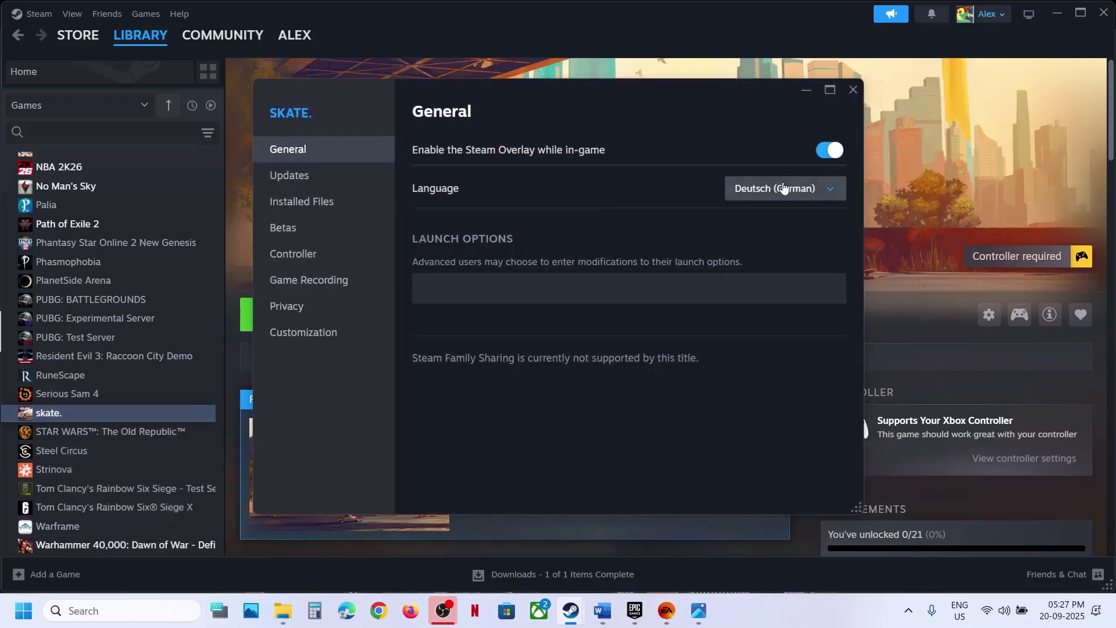
left_click(783, 187)
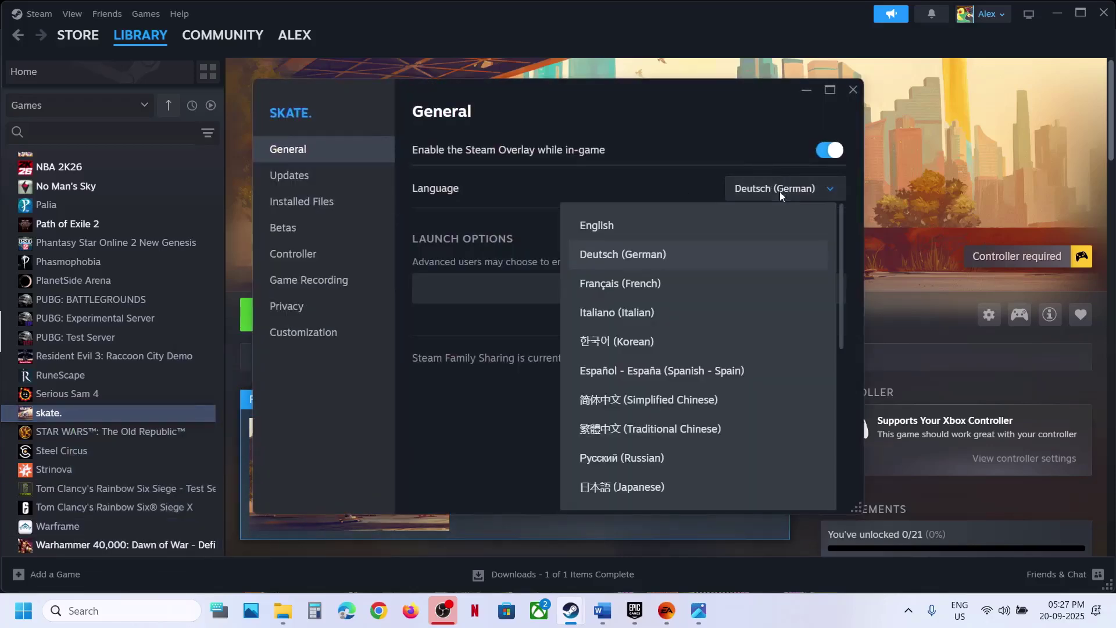
left_click(638, 229)
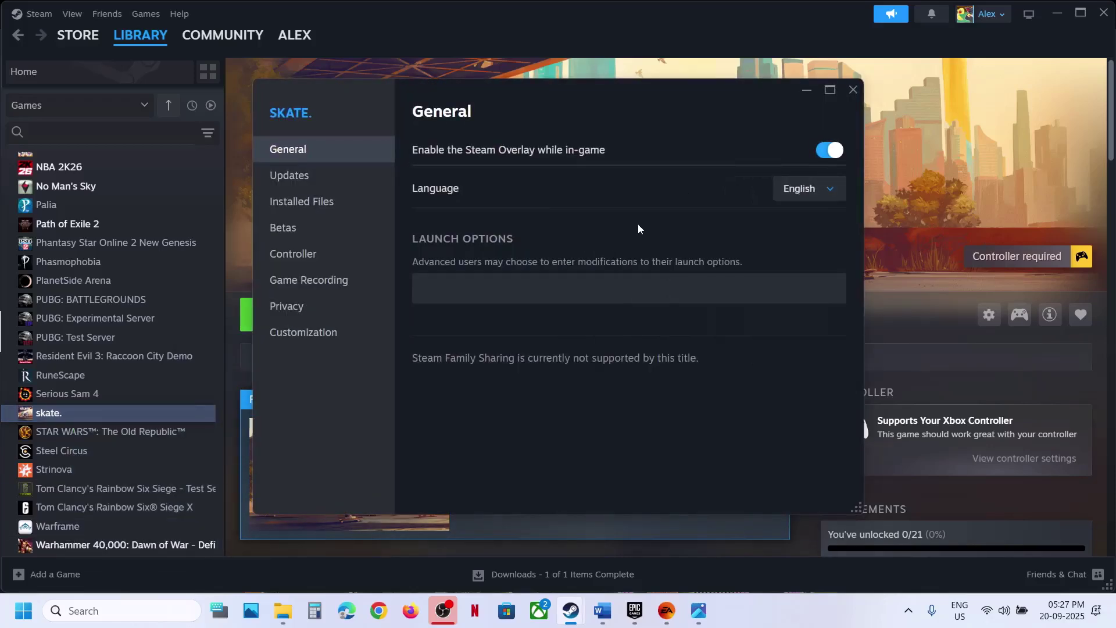
left_click(852, 90)
Highlight Step 3 in the Word notes, about launching from EA/Epic Games Launcher, then return to Steam
left_click(602, 612)
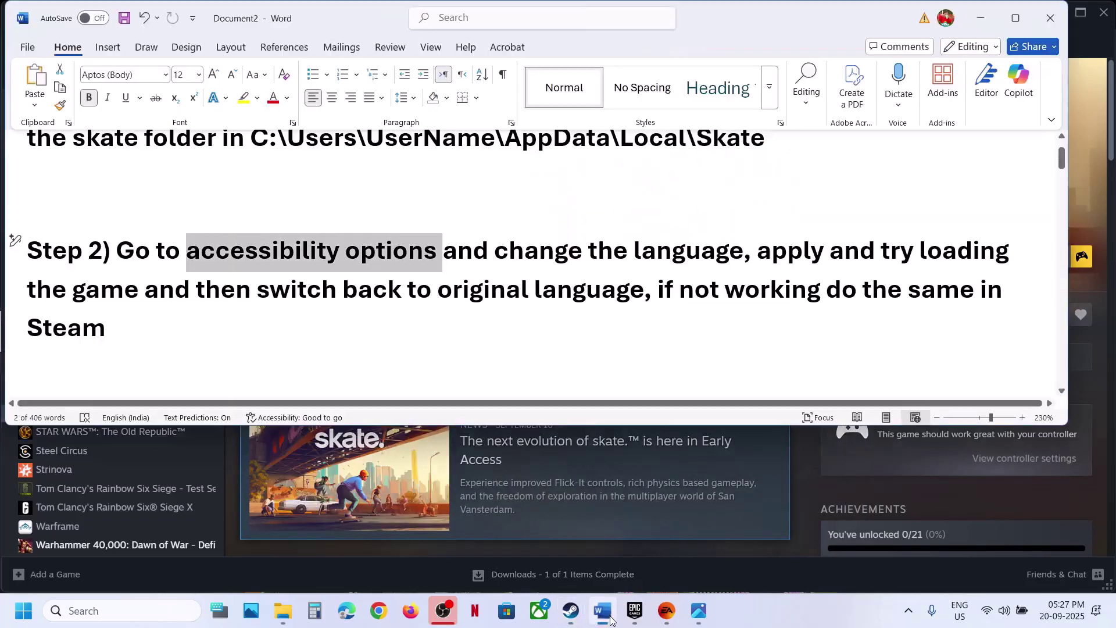
scroll(318, 343, "down", 4)
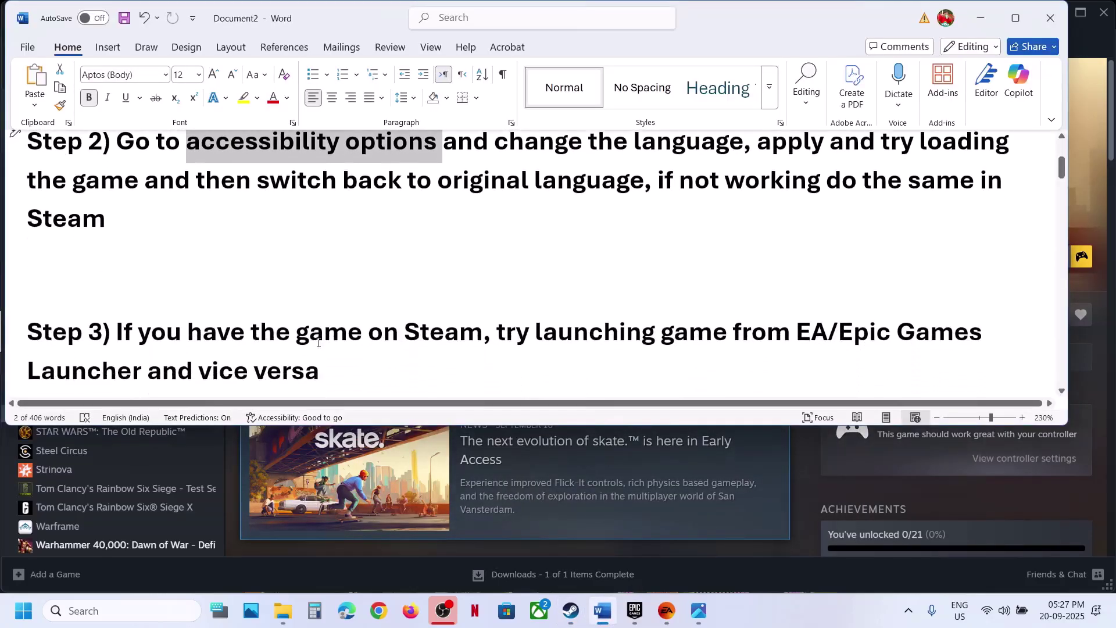
left_click_drag(147, 310, 916, 300)
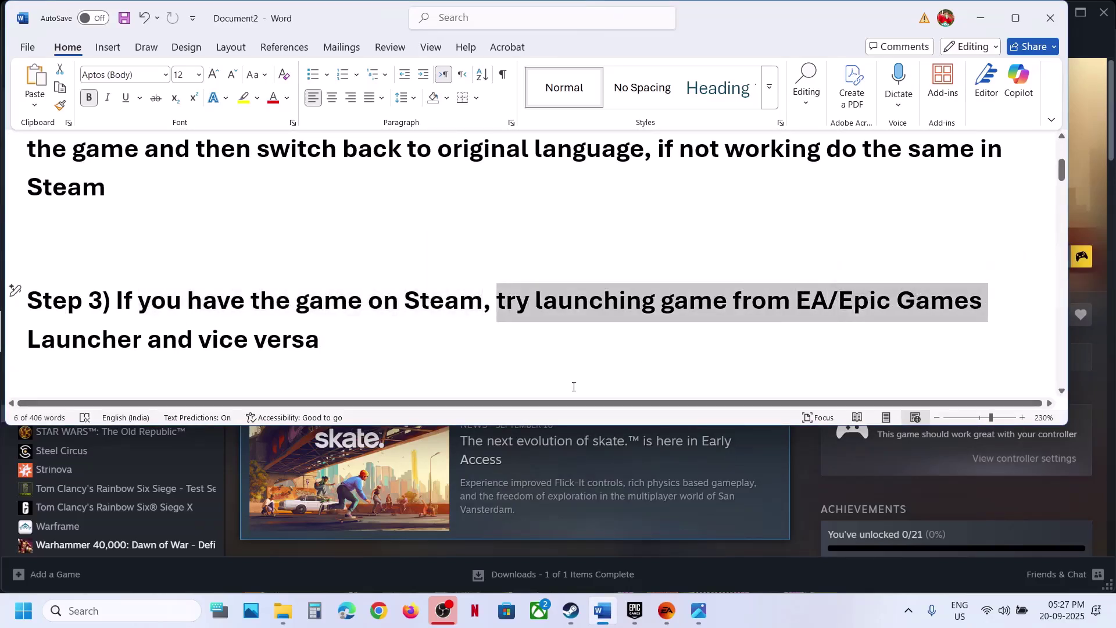
left_click(806, 516)
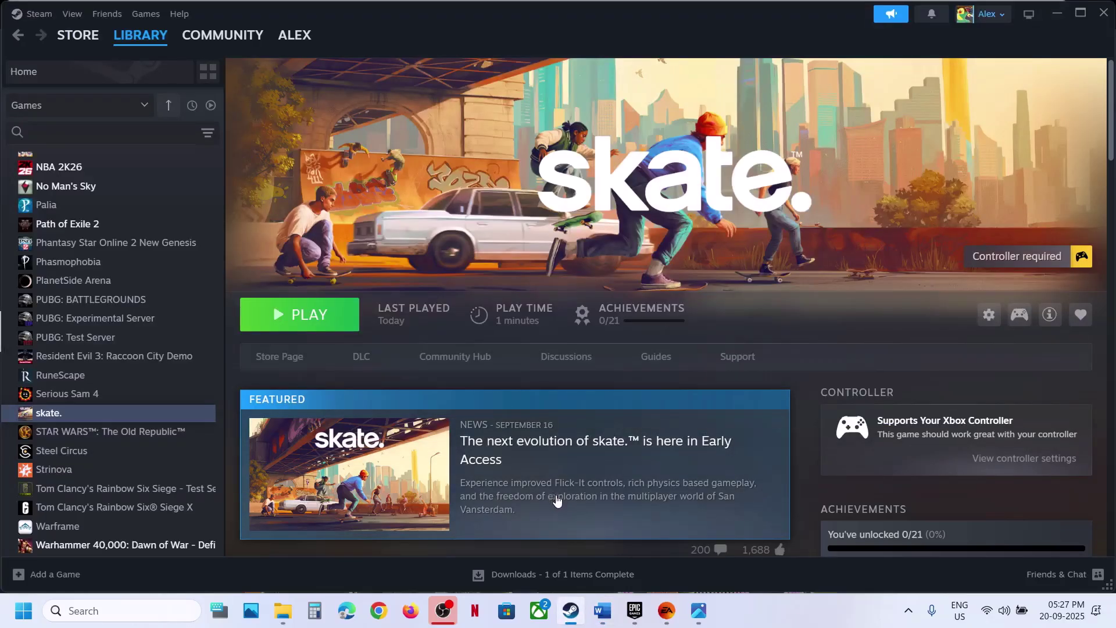
Show skate.'s page in the EA app, Epic Games library and Steam in turn, then return to Word
left_click(668, 609)
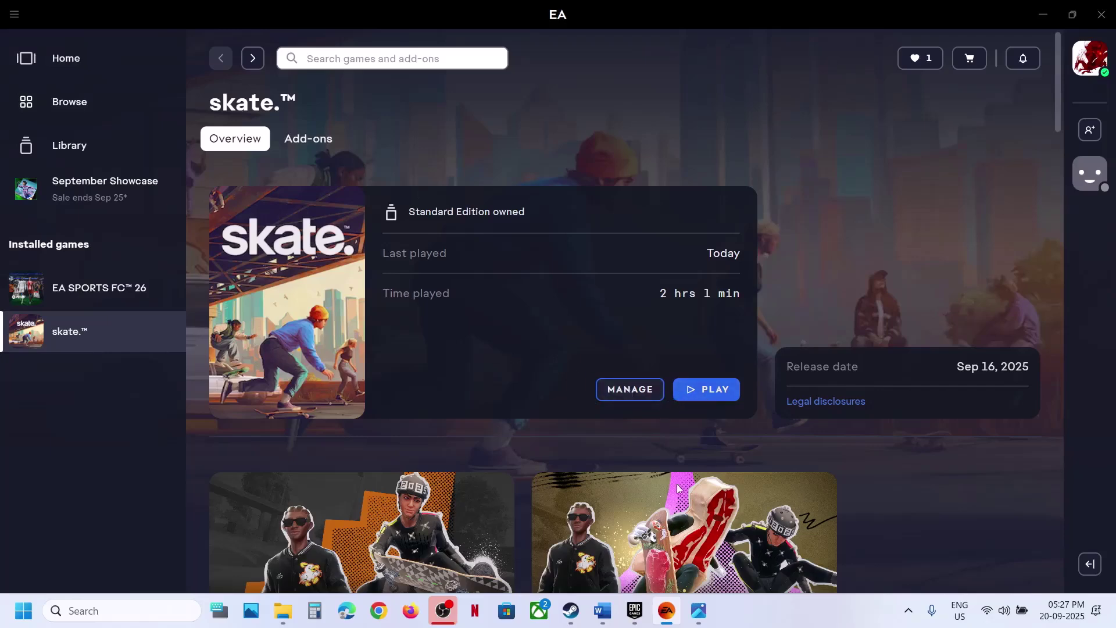
left_click(635, 610)
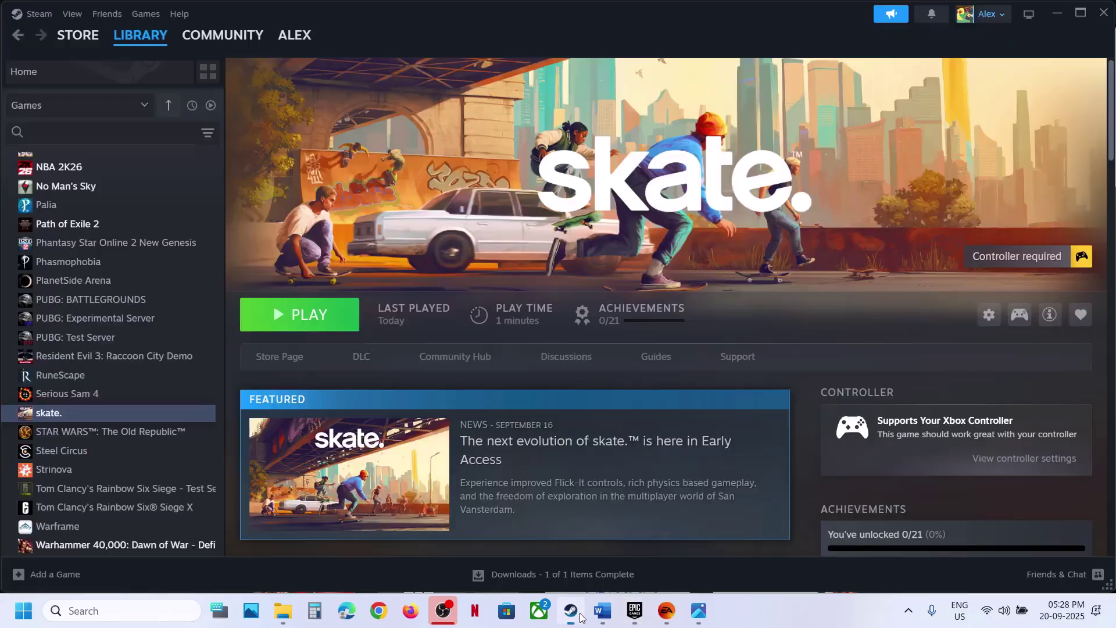
left_click(570, 610)
left_click(665, 619)
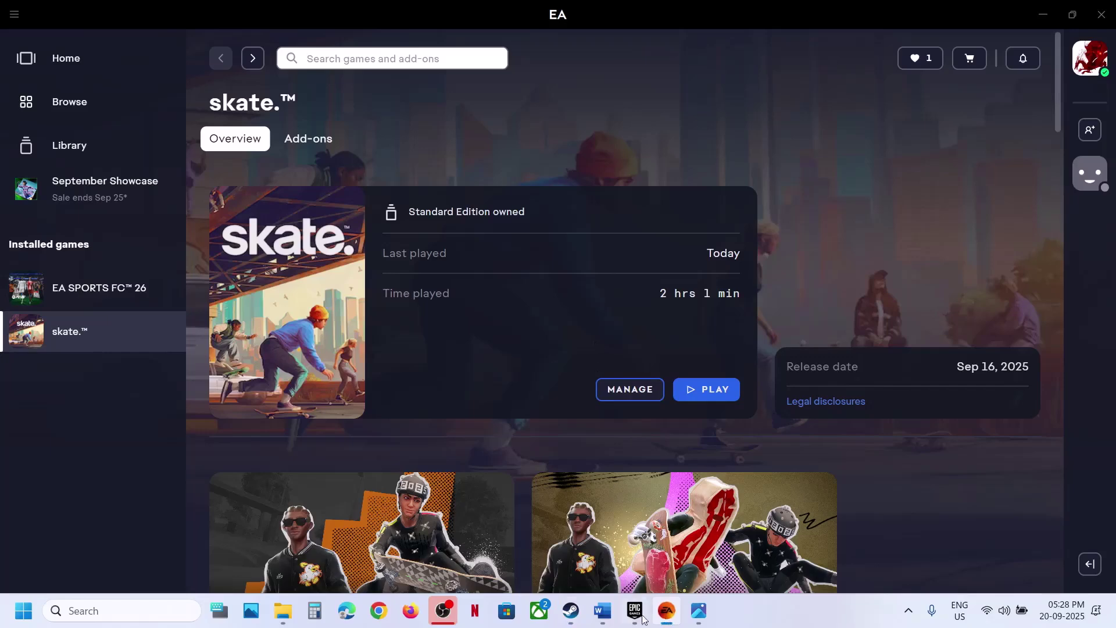
left_click(639, 615)
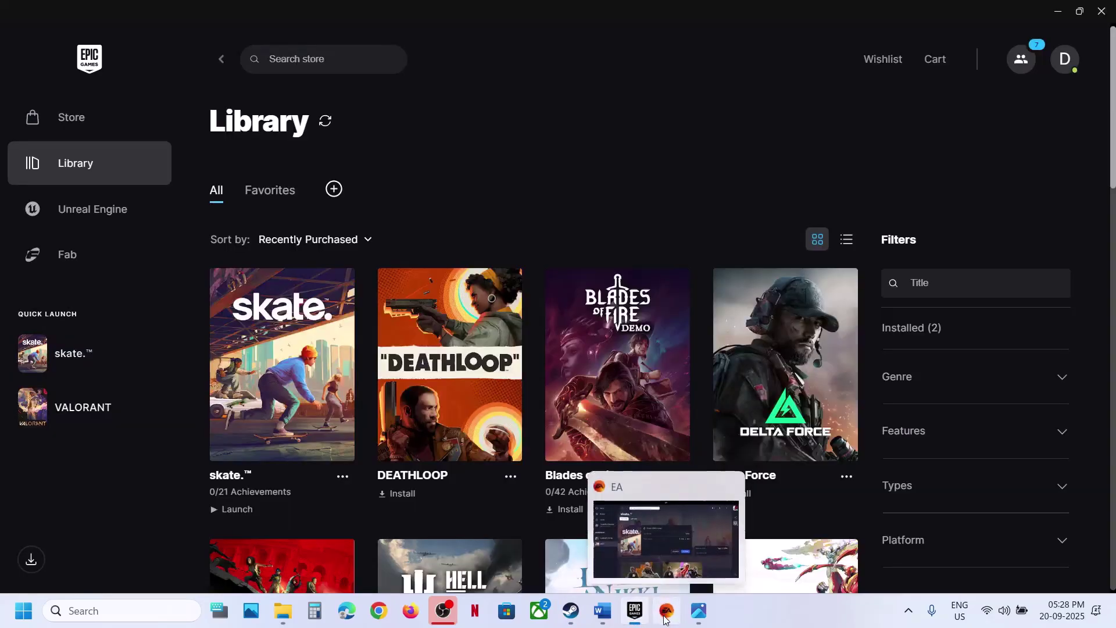
left_click(665, 611)
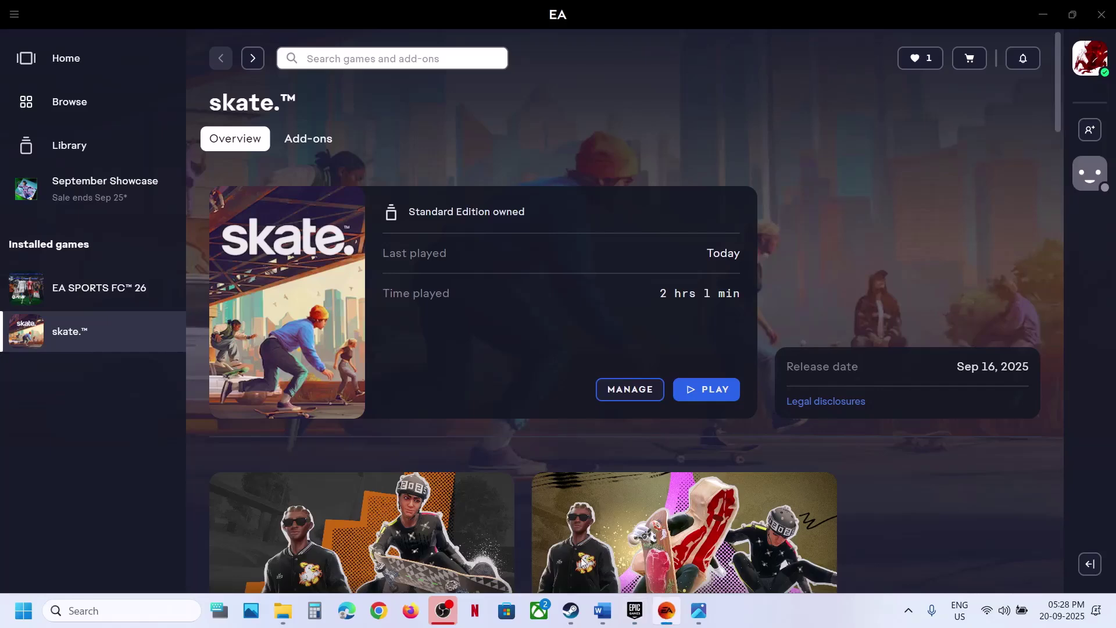
left_click(571, 611)
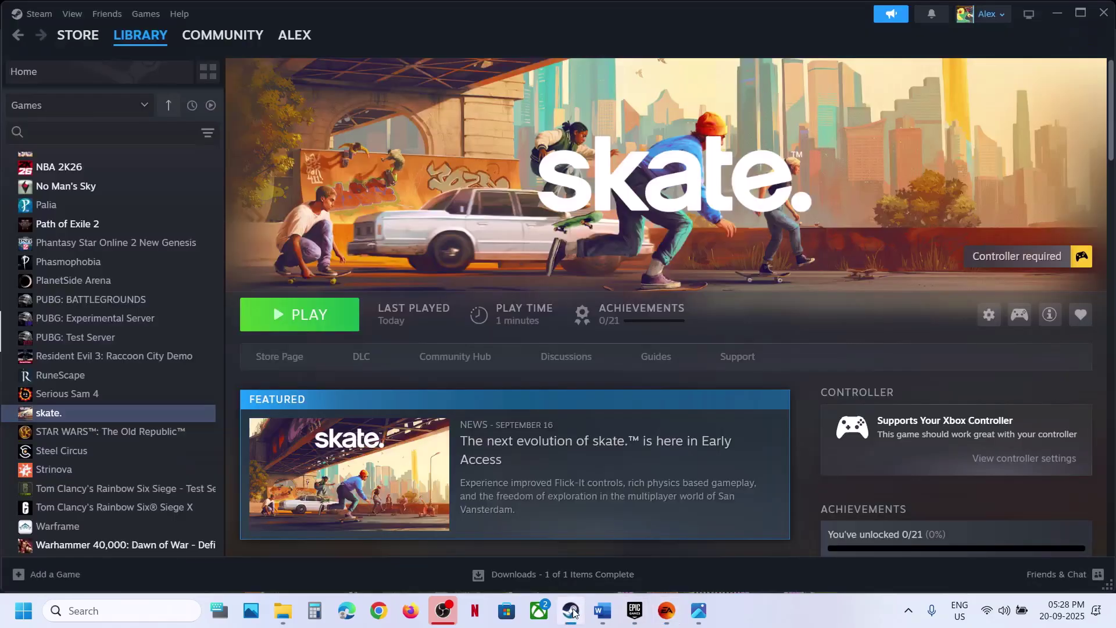
left_click(635, 611)
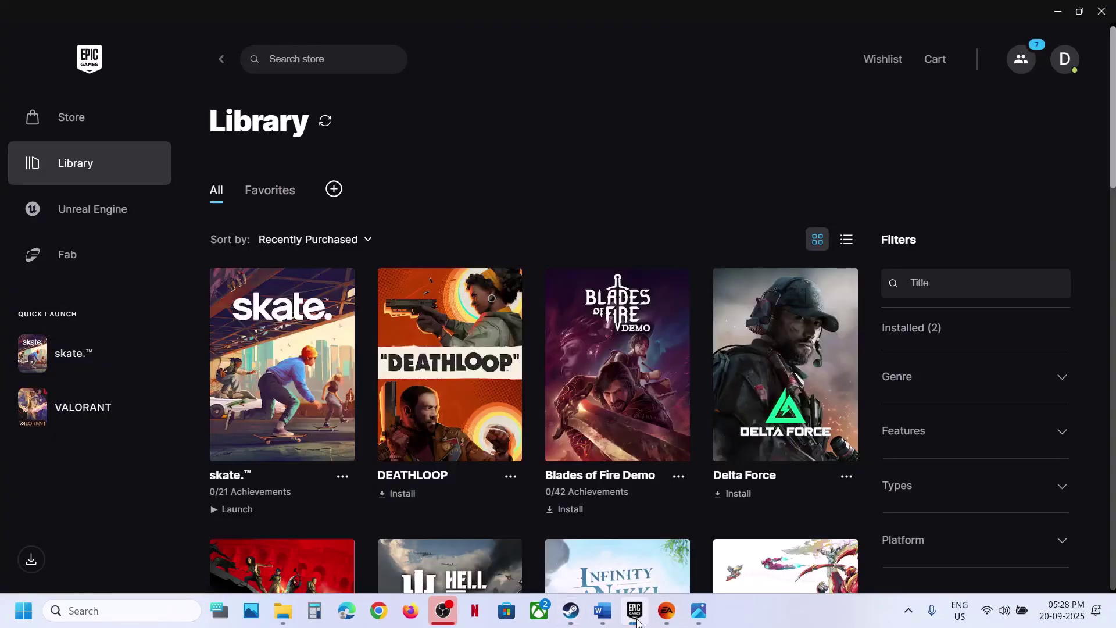
left_click(601, 621)
Highlight the Step 4 heading and select the EA connected-accounts link in Word
scroll(408, 341, "down", 3)
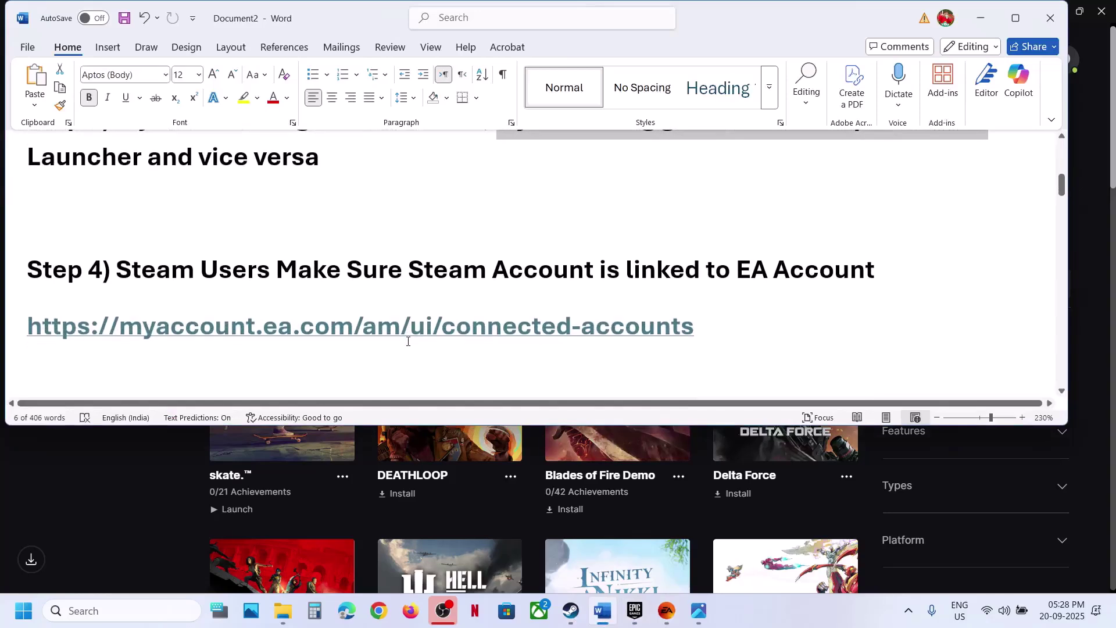
left_click_drag(145, 285, 877, 267)
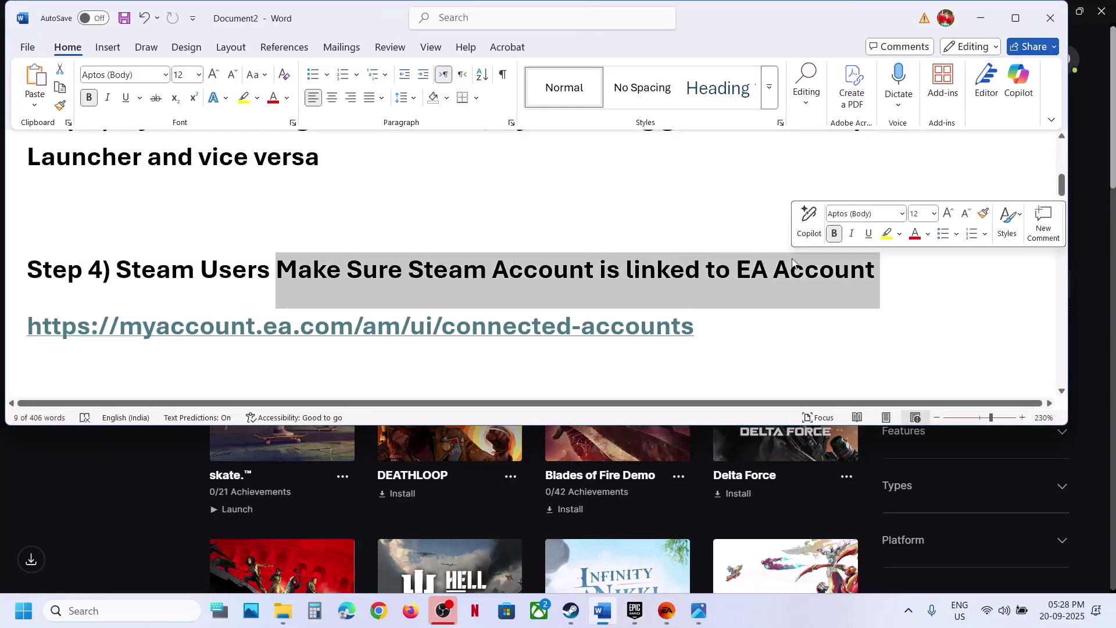
triple_click(260, 344)
key("ctrl+c")
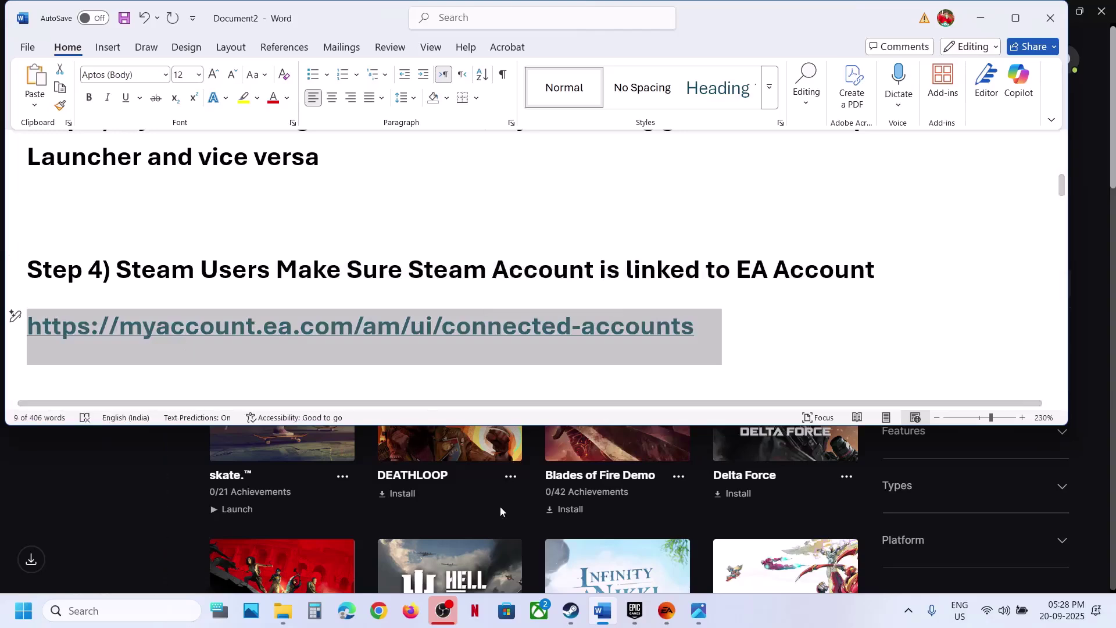
Open myaccount.ea.com/am/ui/connected-accounts in Chrome and confirm the Steam account is linked
left_click(378, 610)
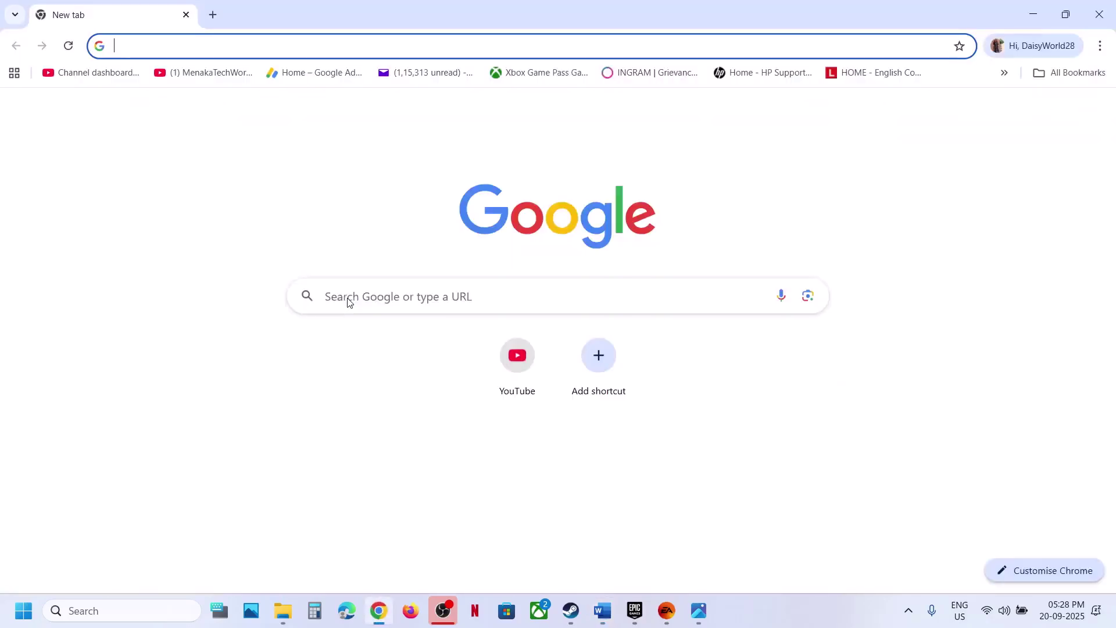
key("ctrl+v")
key("Return")
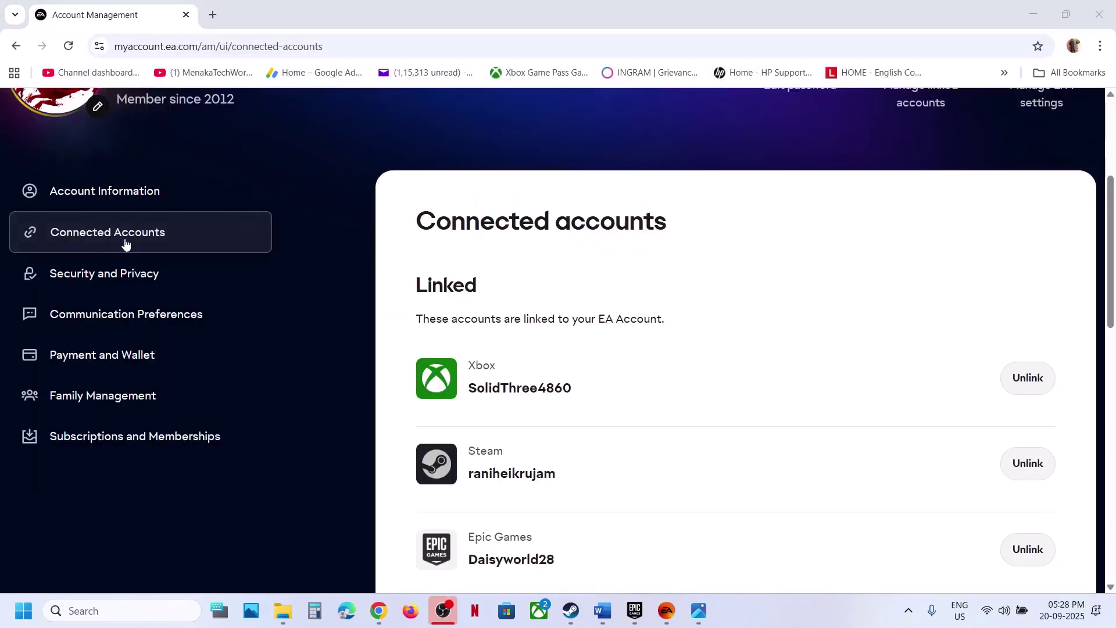
scroll(577, 356, "down", 2)
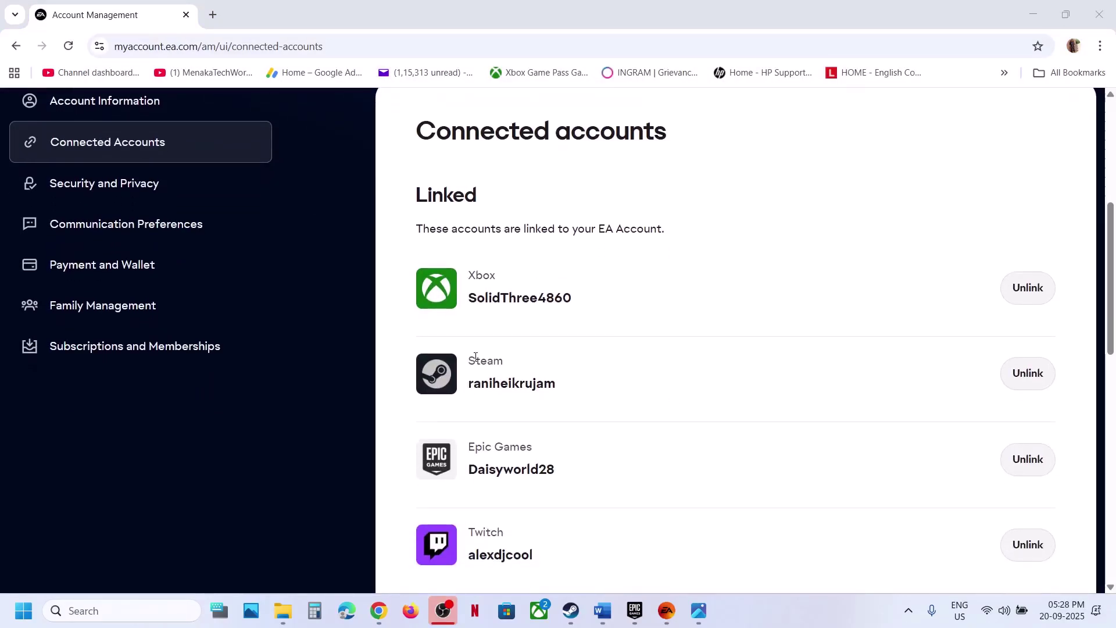
left_click_drag(475, 359, 675, 354)
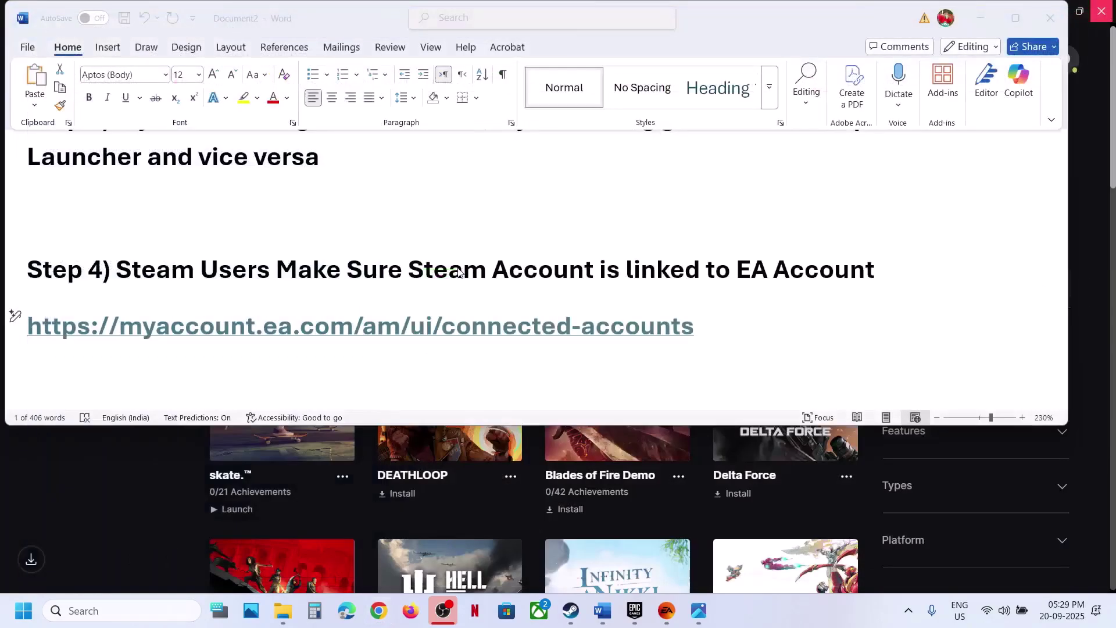
scroll(459, 273, "down", 3)
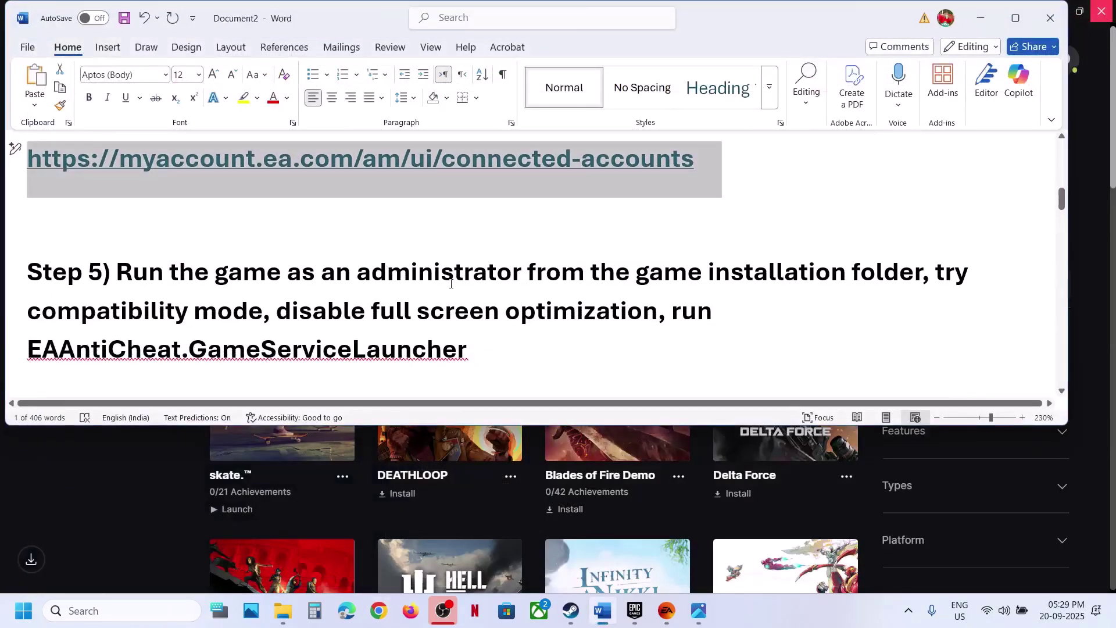
Highlight the Step 5 heading, then bring up and close skate.'s Manage menu in Steam
left_click_drag(535, 269, 12, 207)
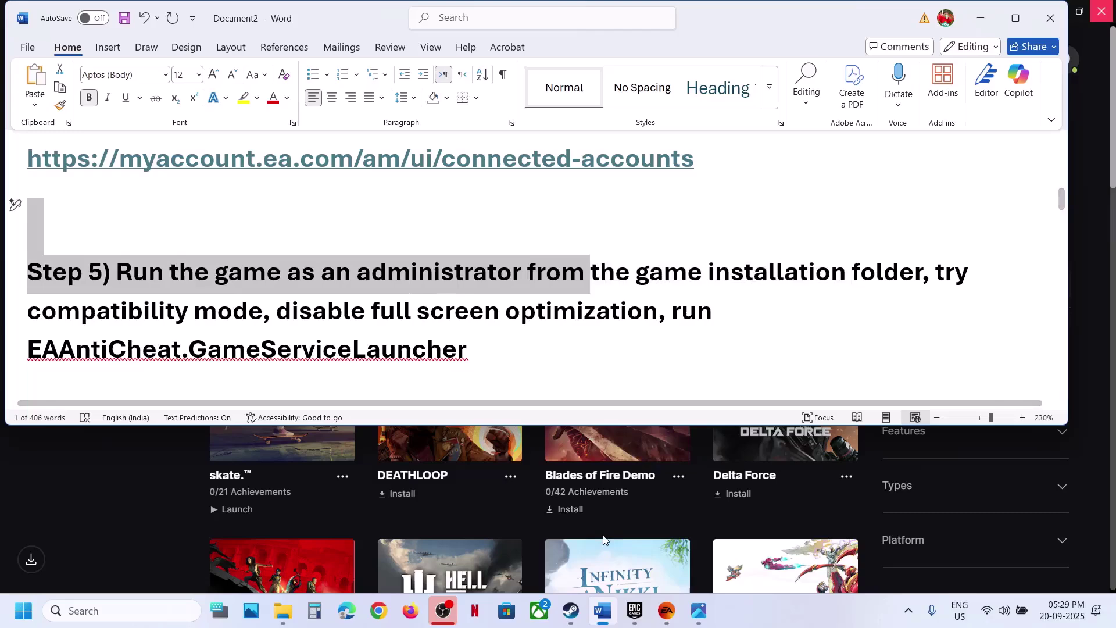
left_click(572, 610)
right_click(99, 413)
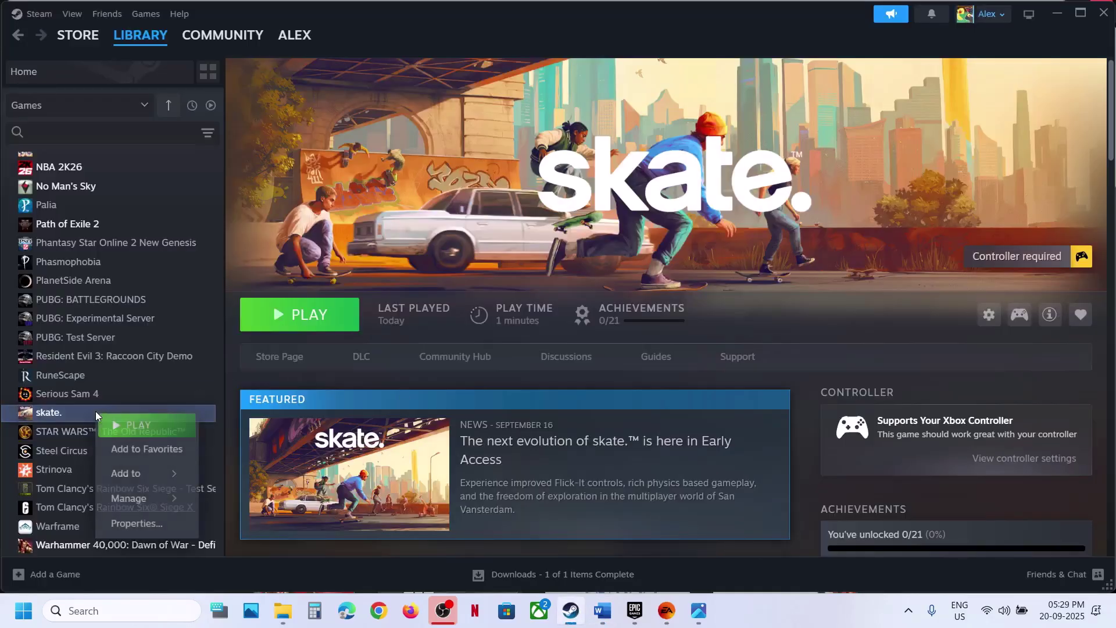
mouse_move(139, 500)
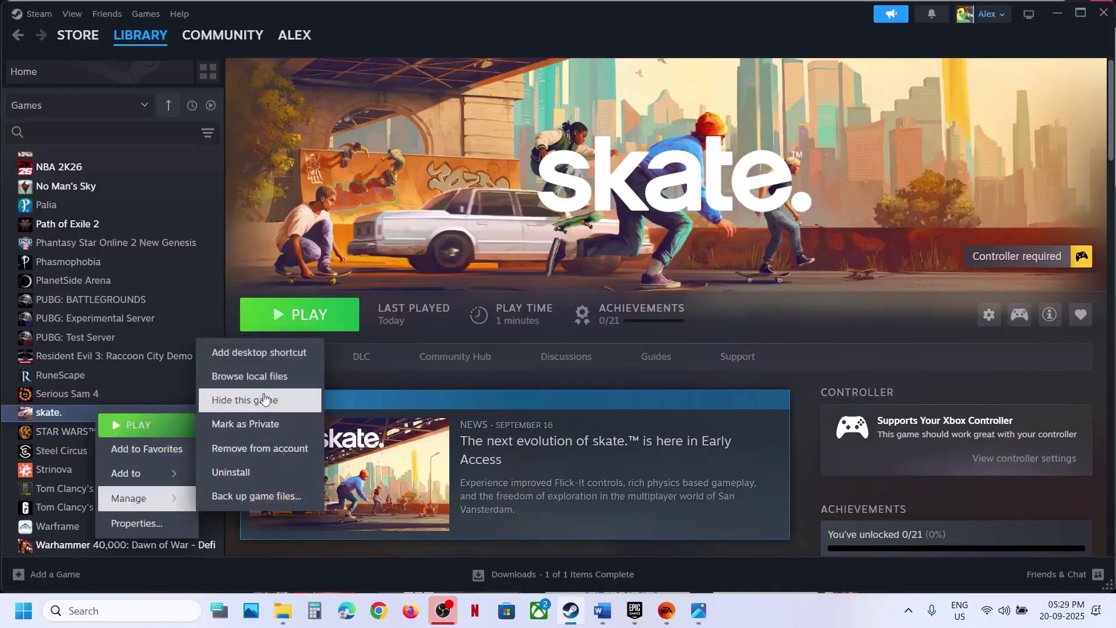
left_click(410, 393)
From the EA app's skate. Manage options, open the install folder C:\Program Files\EA Games\Skate
left_click(667, 610)
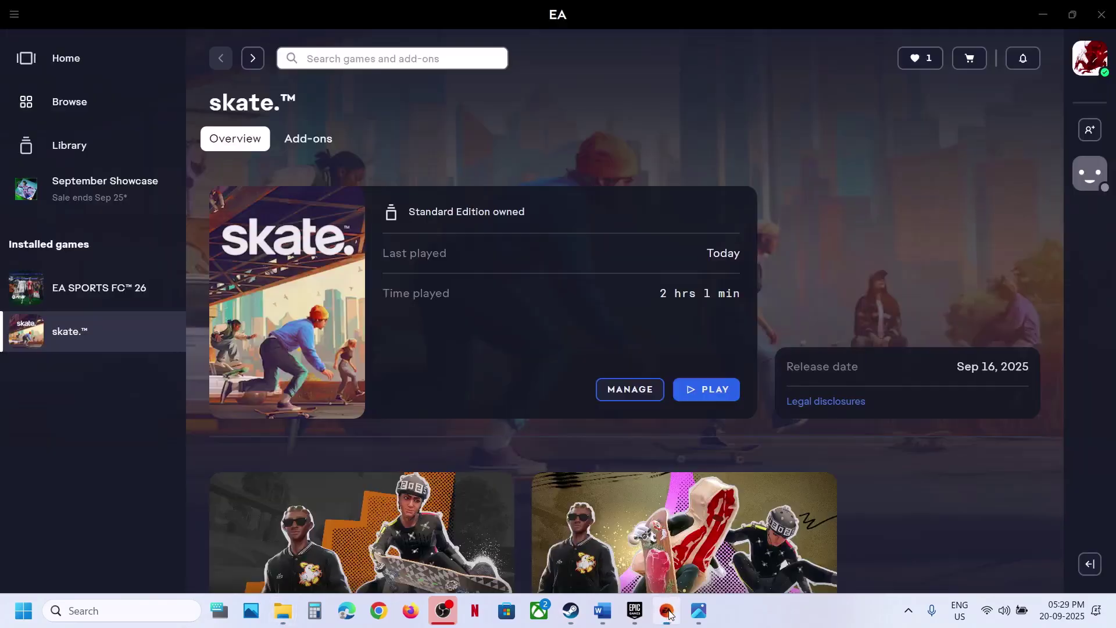
left_click(650, 393)
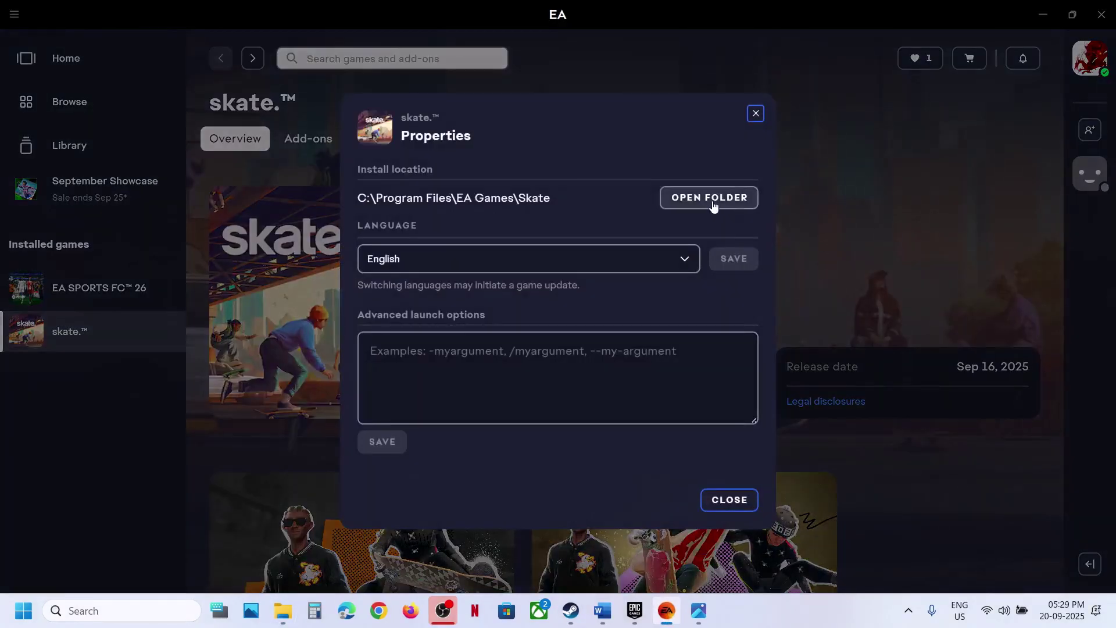
left_click(701, 201)
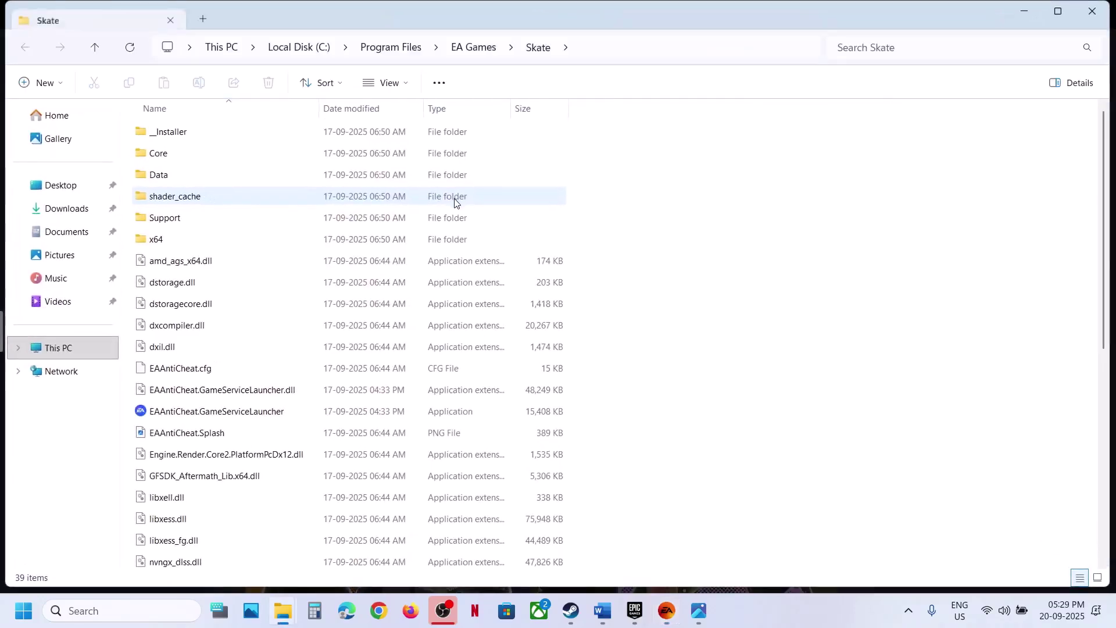
In the Skate executable's Compatibility properties, enable Run as administrator, leave compatibility mode off, and save
scroll(250, 392, "down", 3)
scroll(250, 395, "down", 4)
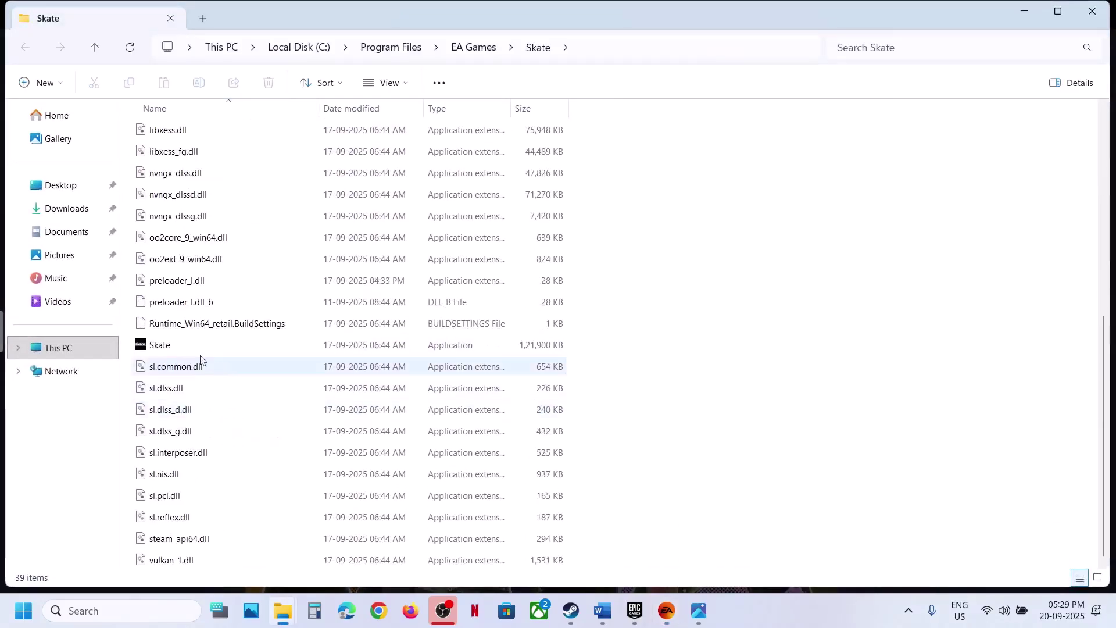
left_click(168, 349)
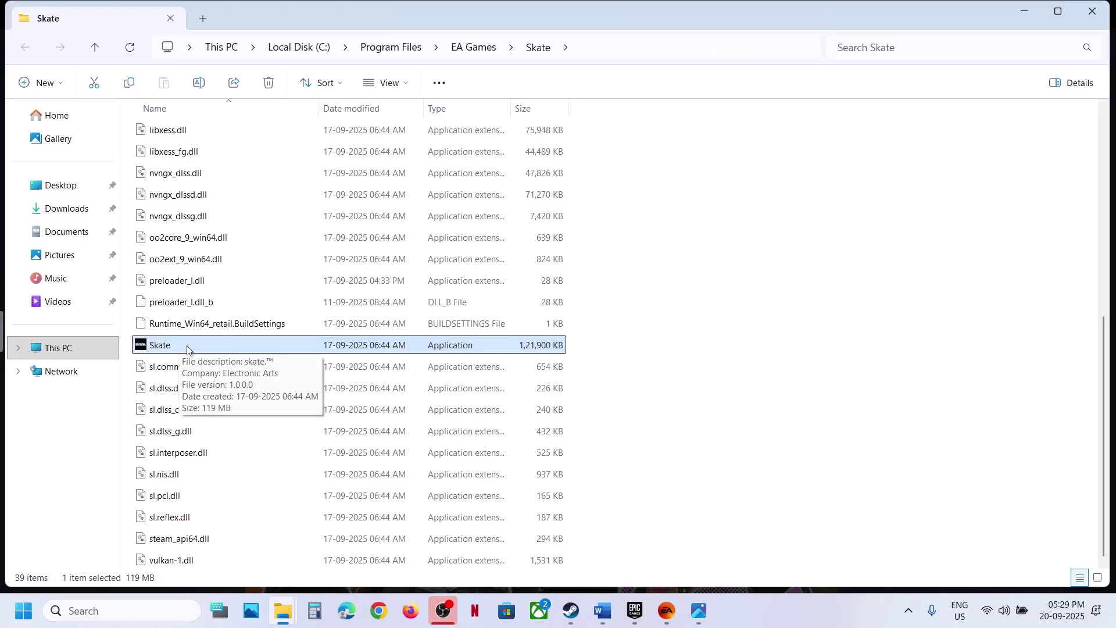
right_click(187, 349)
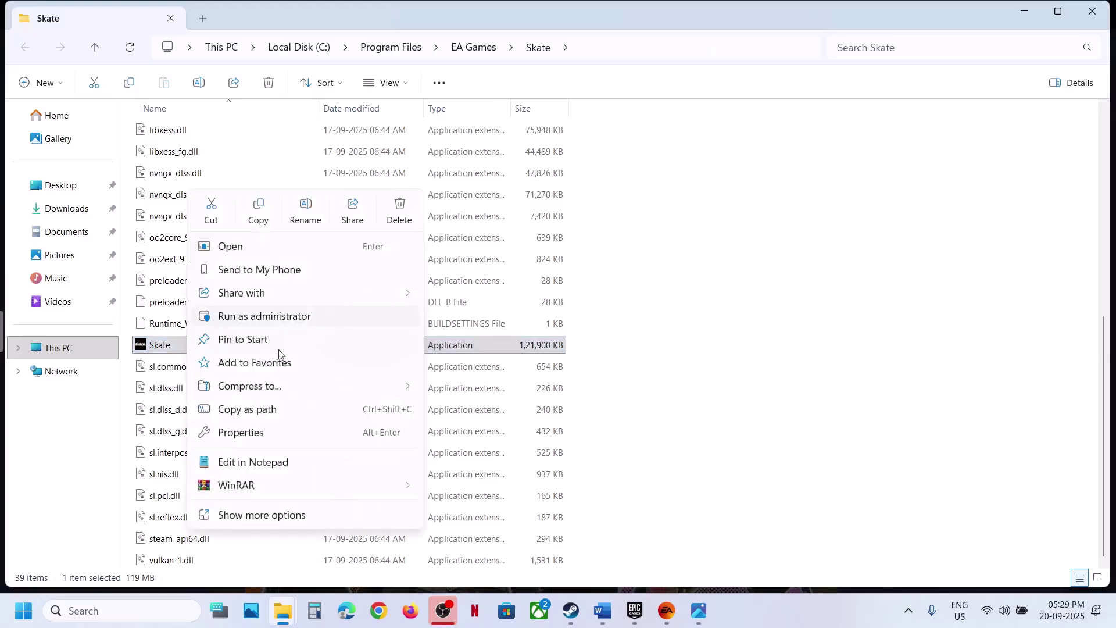
left_click(258, 434)
left_click(306, 231)
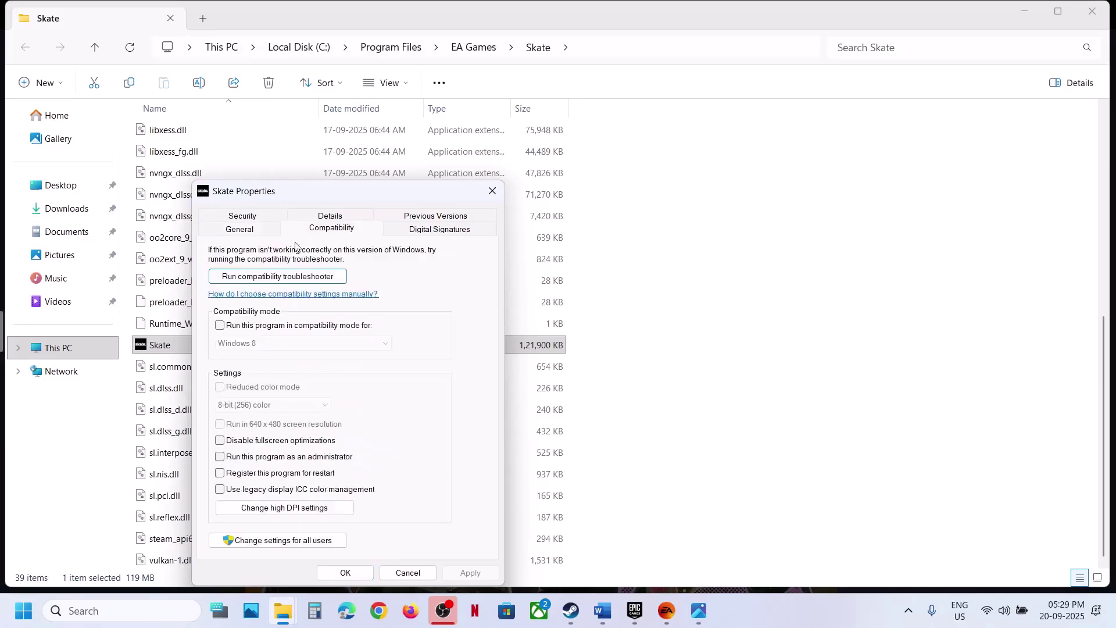
left_click(219, 457)
left_click(469, 572)
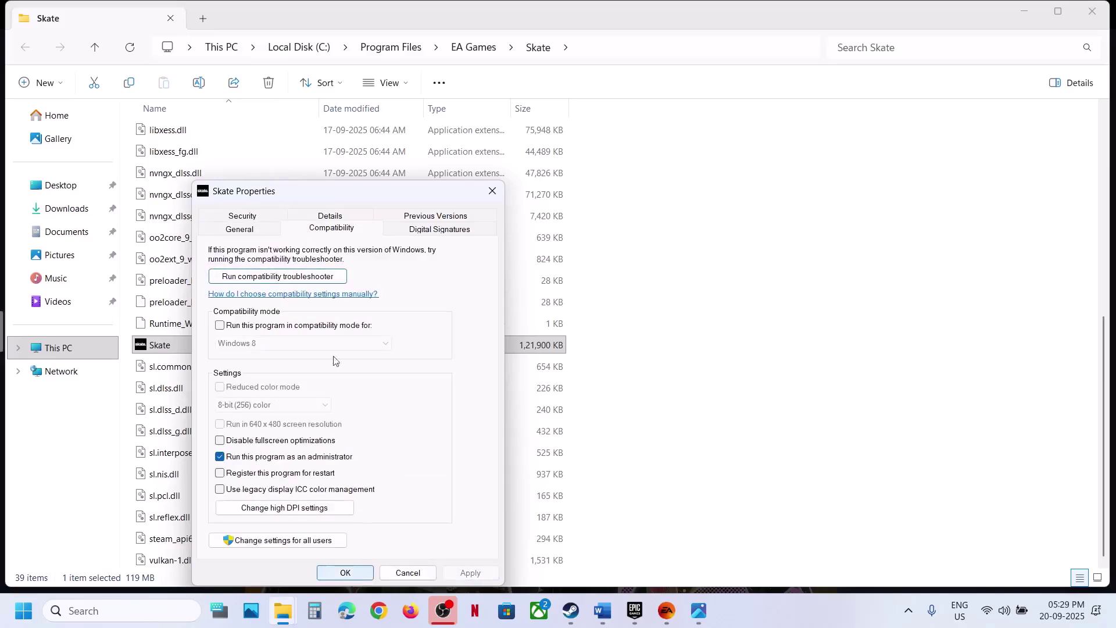
left_click(220, 326)
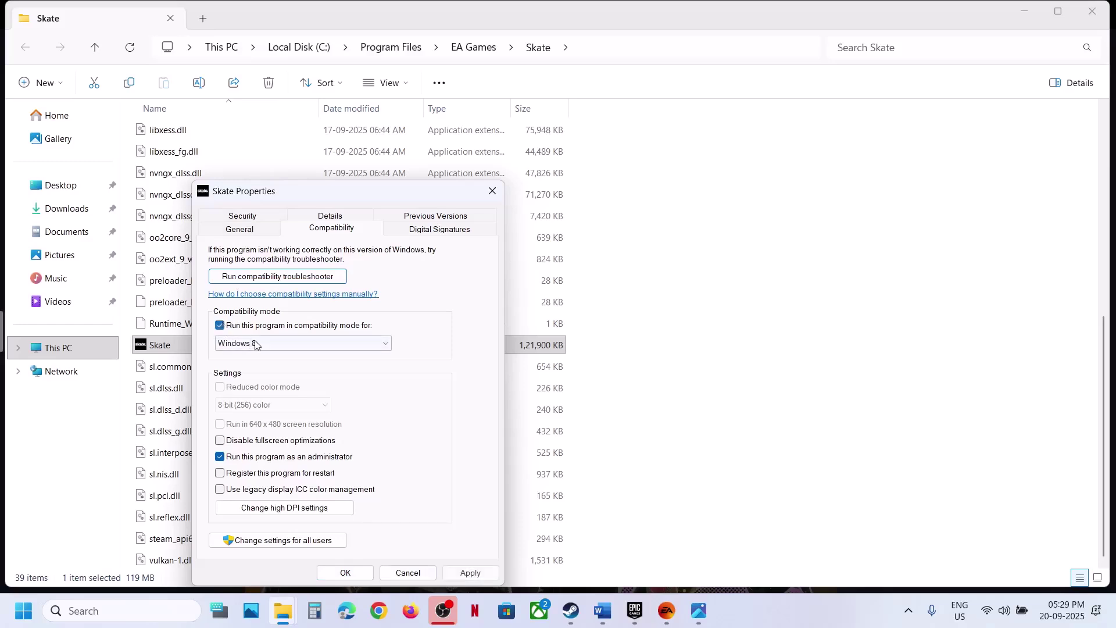
left_click(220, 326)
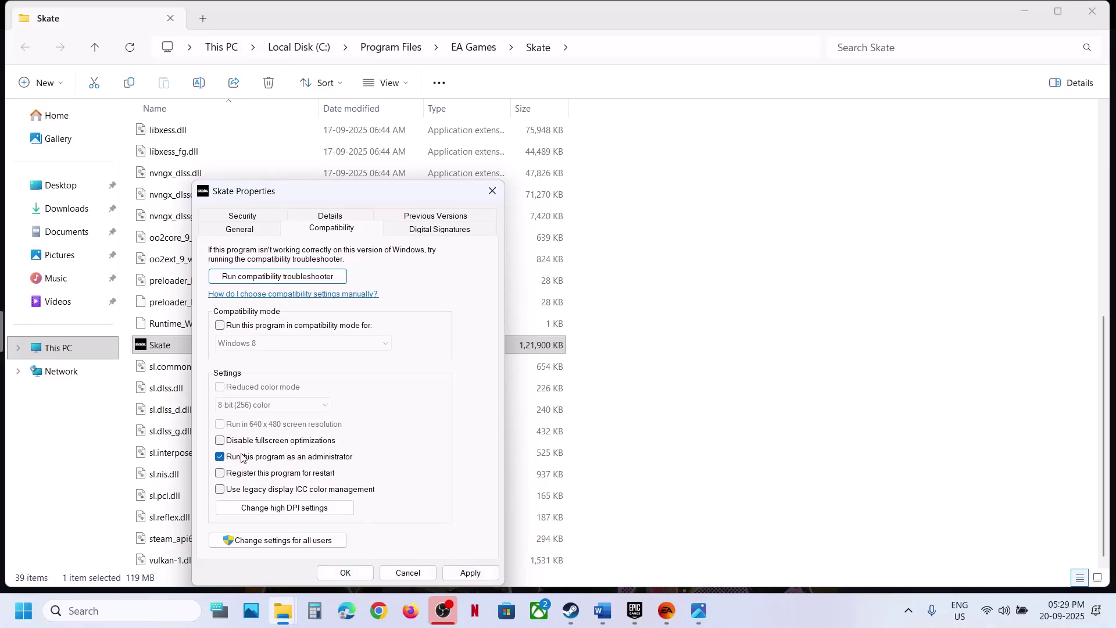
left_click(349, 573)
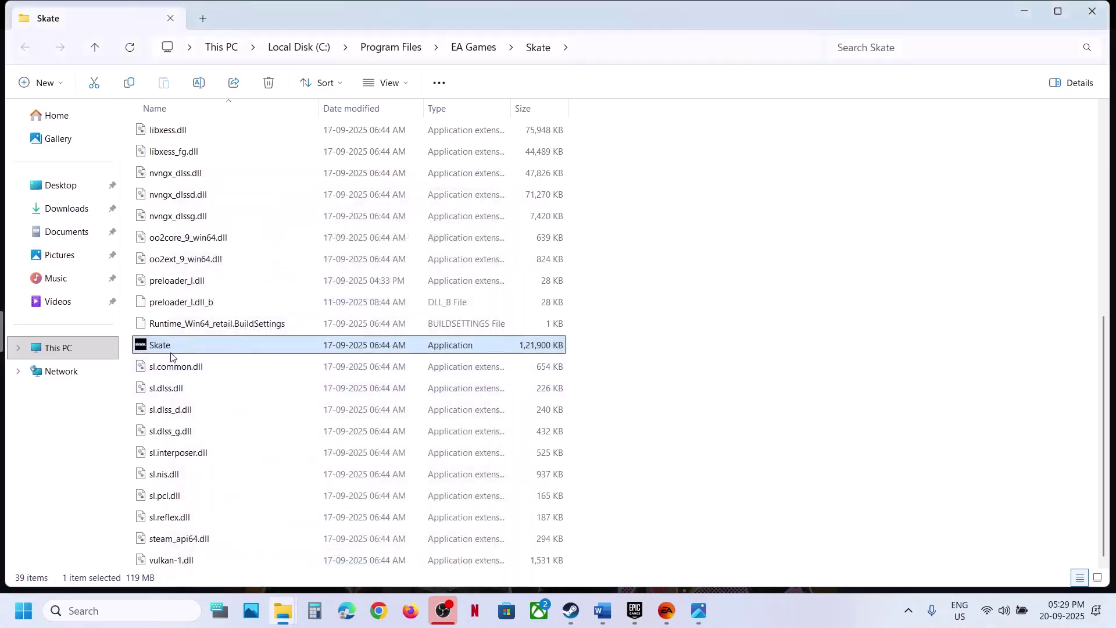
Run EAAntiCheat.GameServiceLauncher as administrator, then return to the Word guide
right_click(167, 347)
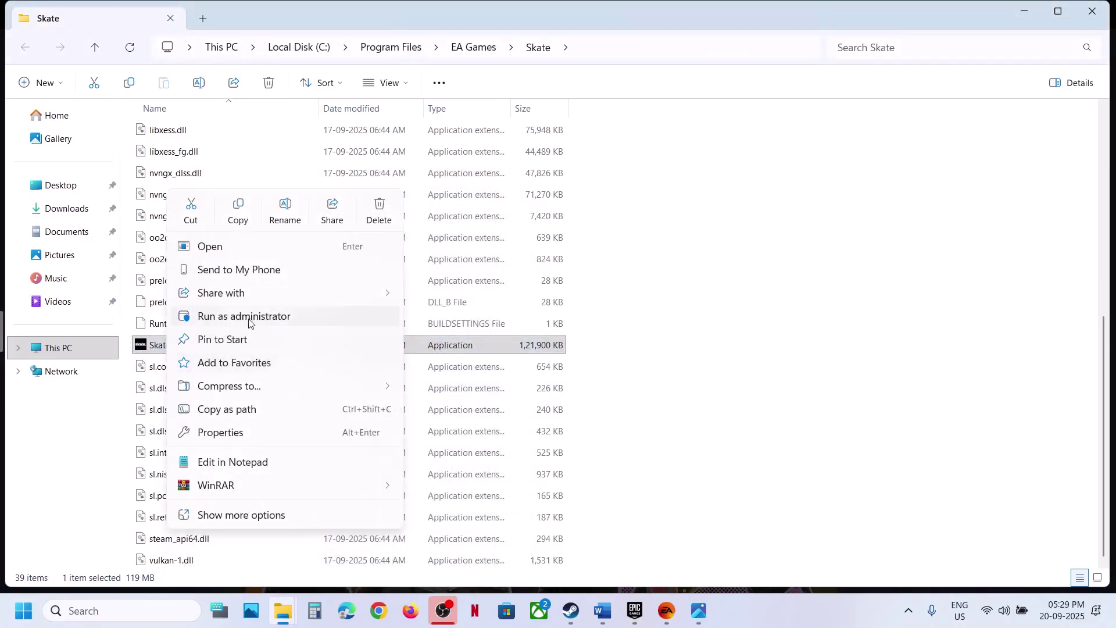
left_click(498, 257)
scroll(498, 258, "up", 4)
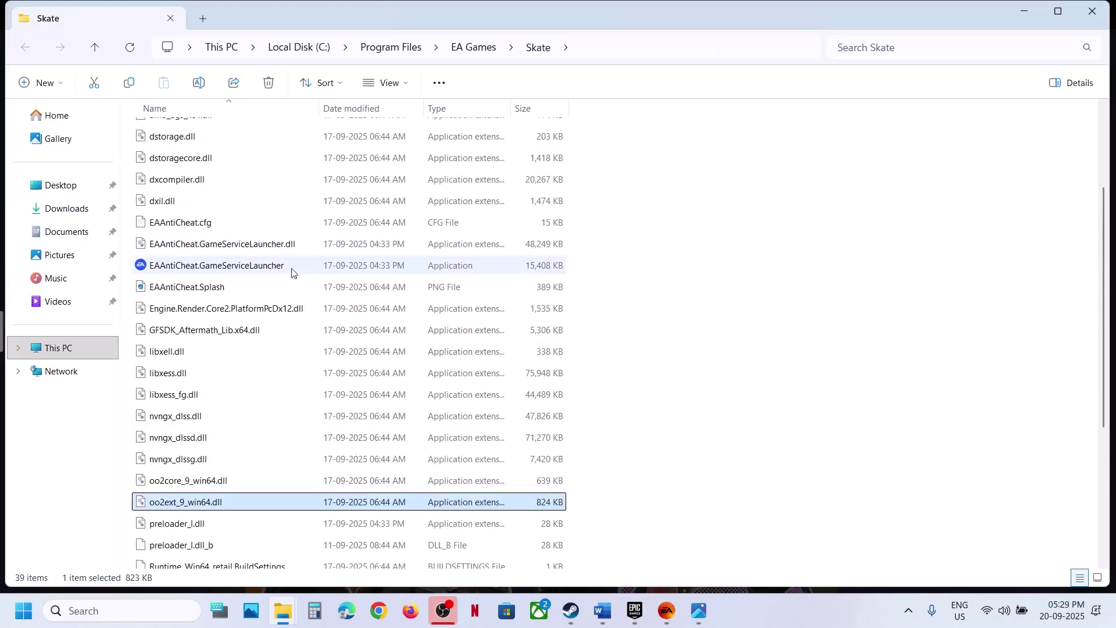
left_click(250, 266)
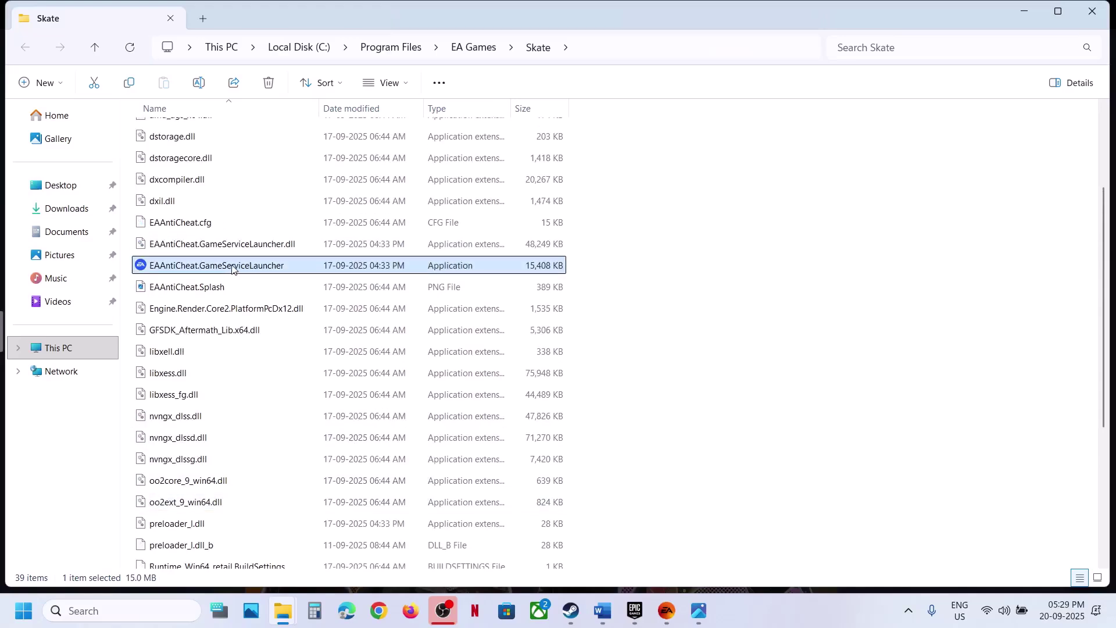
right_click(232, 268)
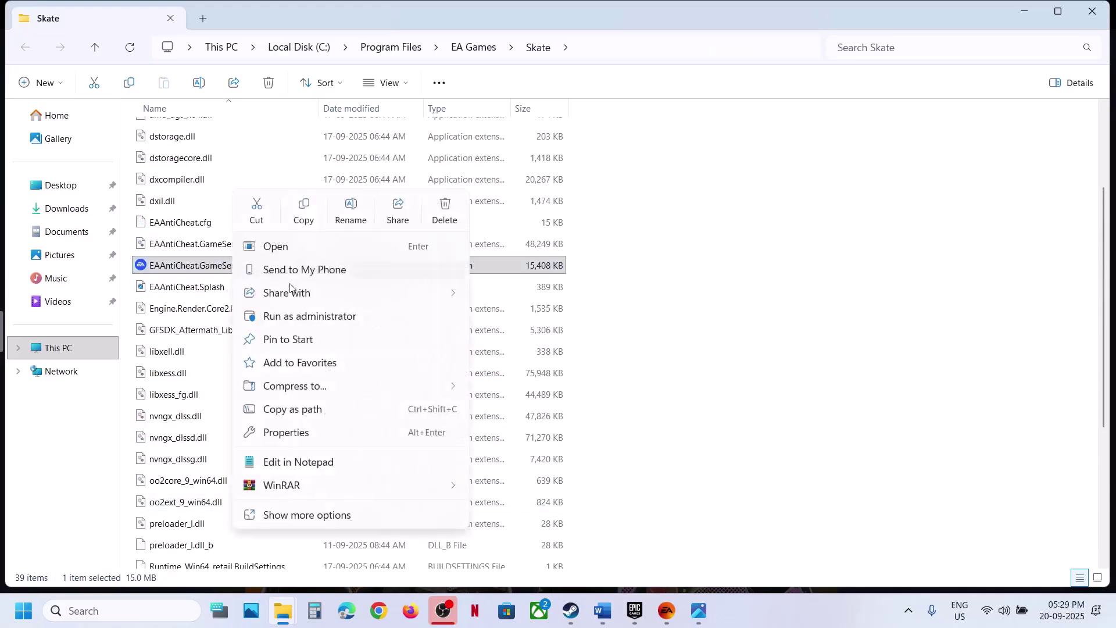
left_click(320, 317)
key("alt+Tab")
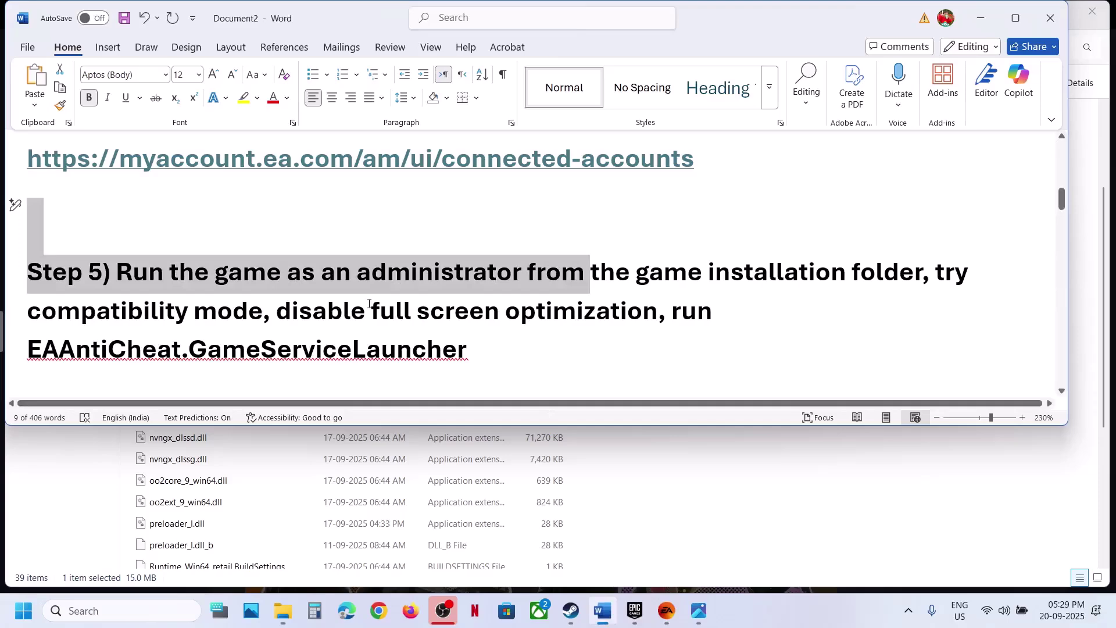
Highlight the Step 6 antivirus instruction and the words Windows Security in the Word notes
left_click(369, 304)
scroll(369, 304, "down", 3)
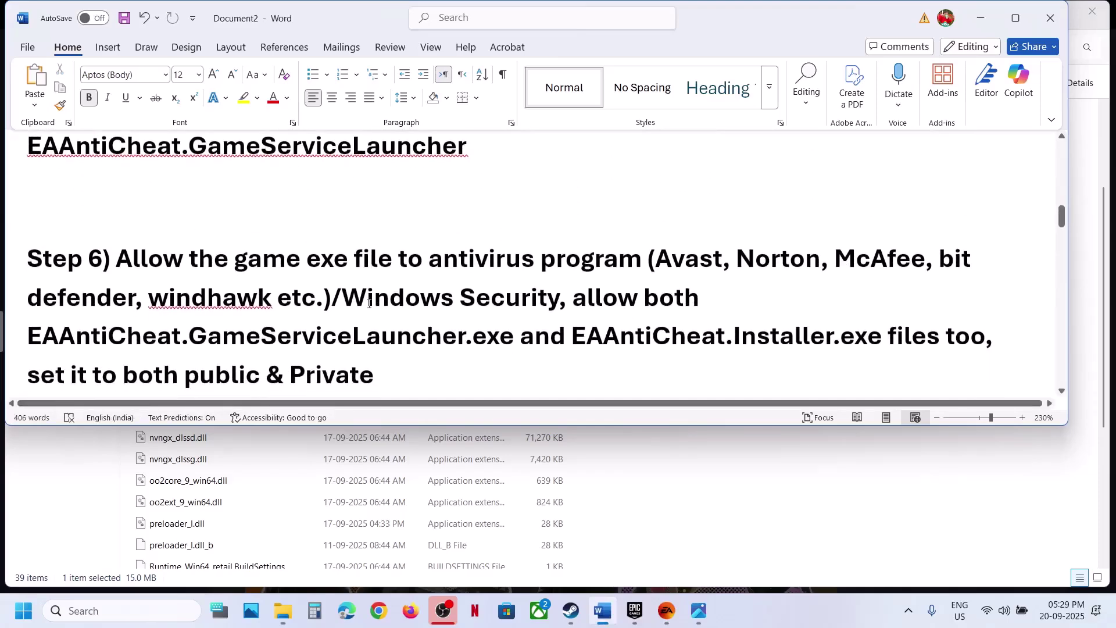
left_click_drag(116, 259, 647, 261)
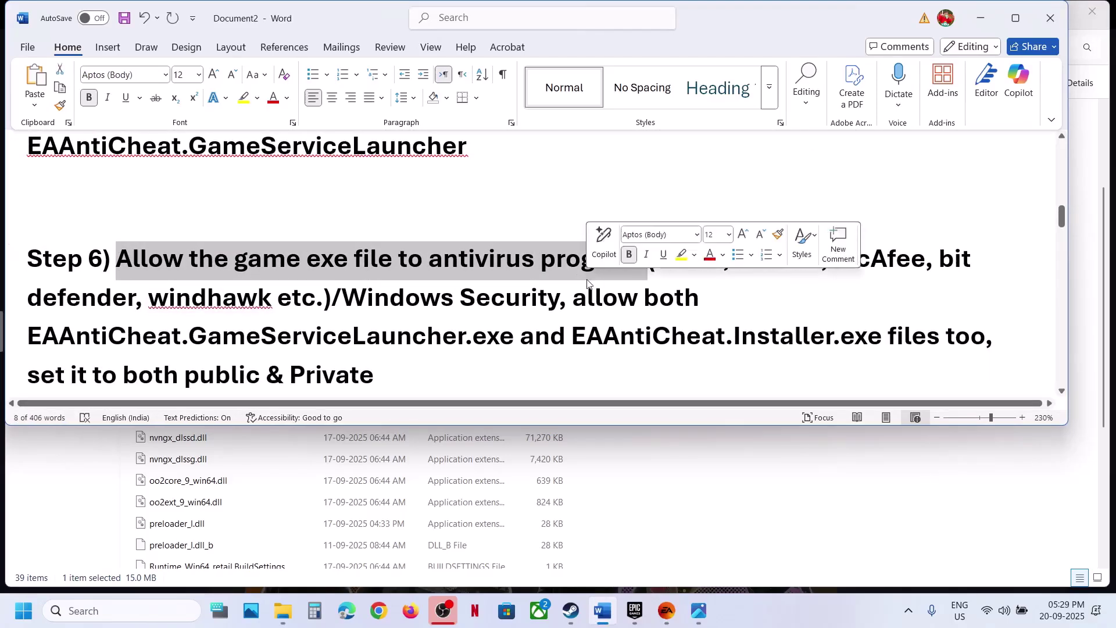
left_click_drag(398, 308, 506, 308)
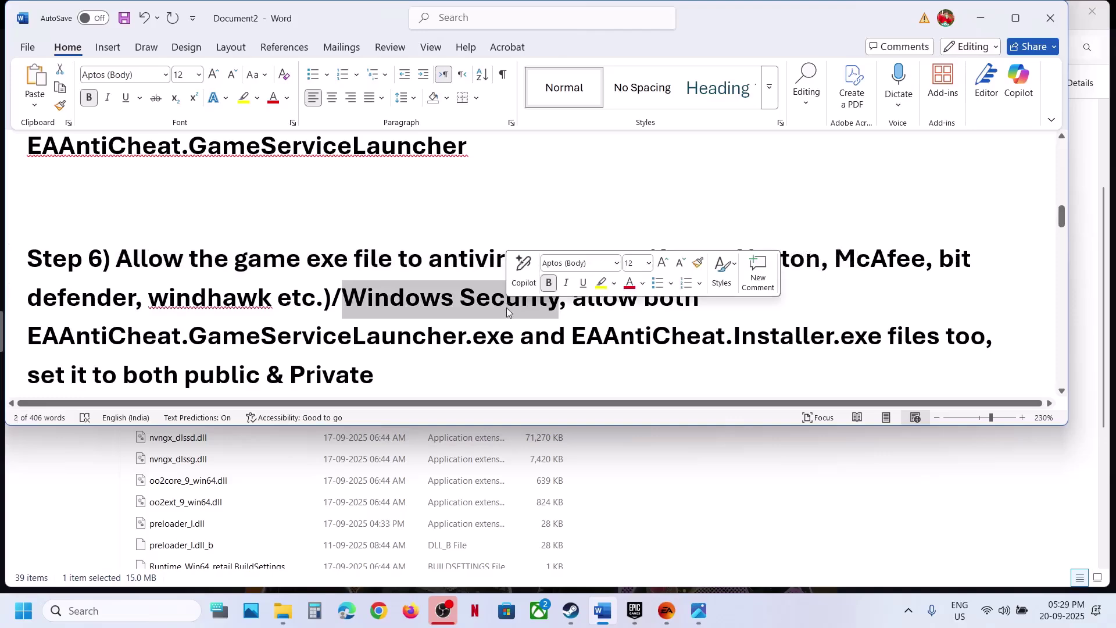
In Settings, go through Privacy & security and Virus & threat protection to ransomware protection
key("super+i")
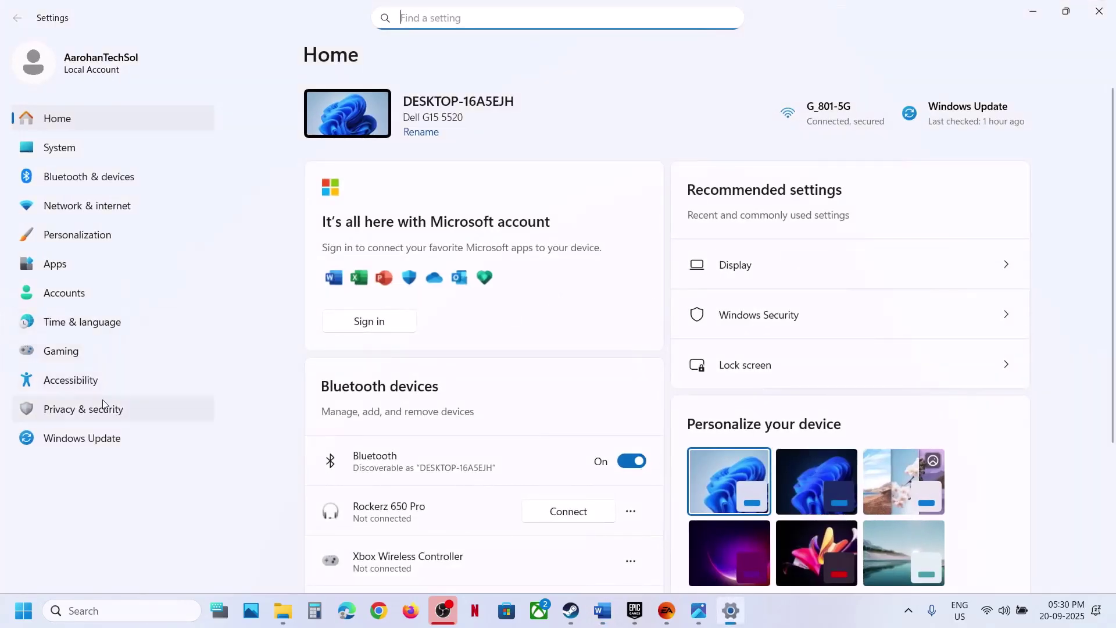
left_click(82, 408)
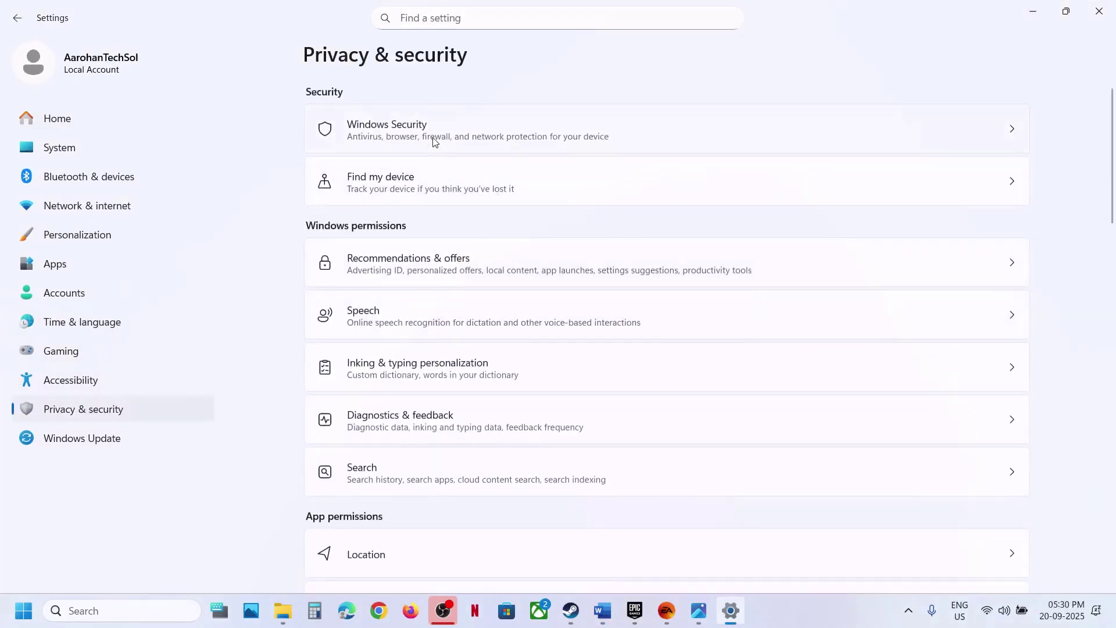
left_click(433, 140)
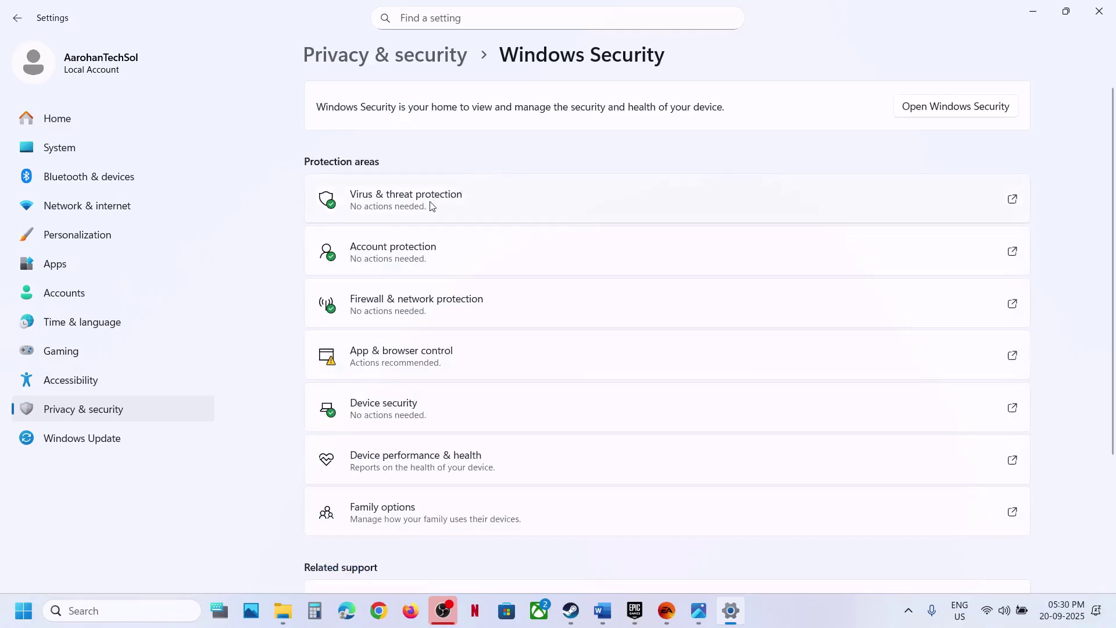
left_click(431, 206)
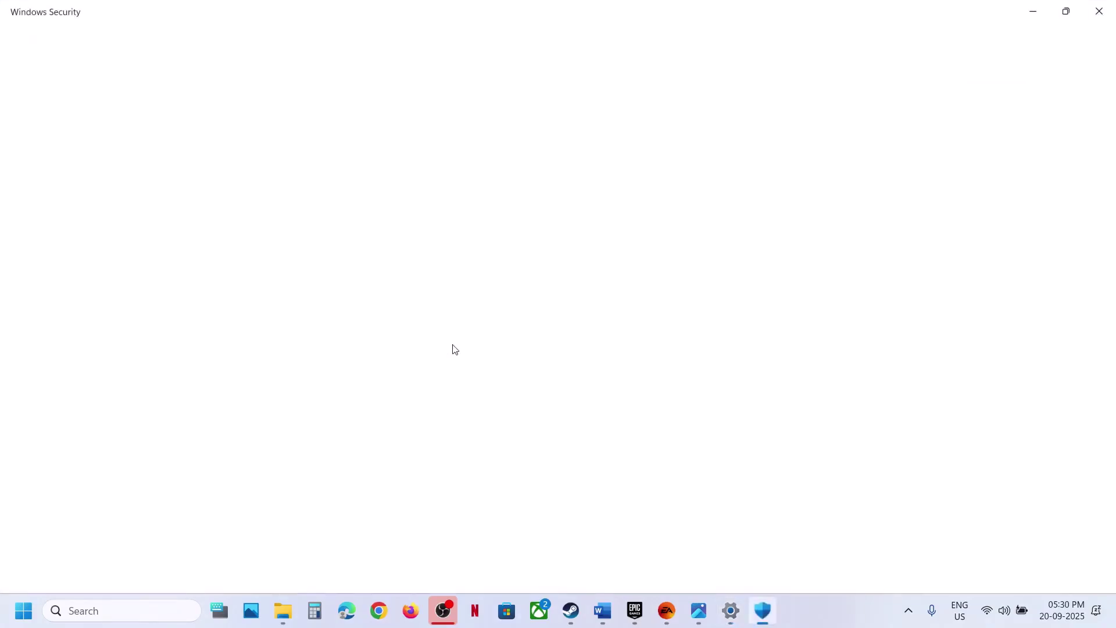
scroll(454, 349, "down", 3)
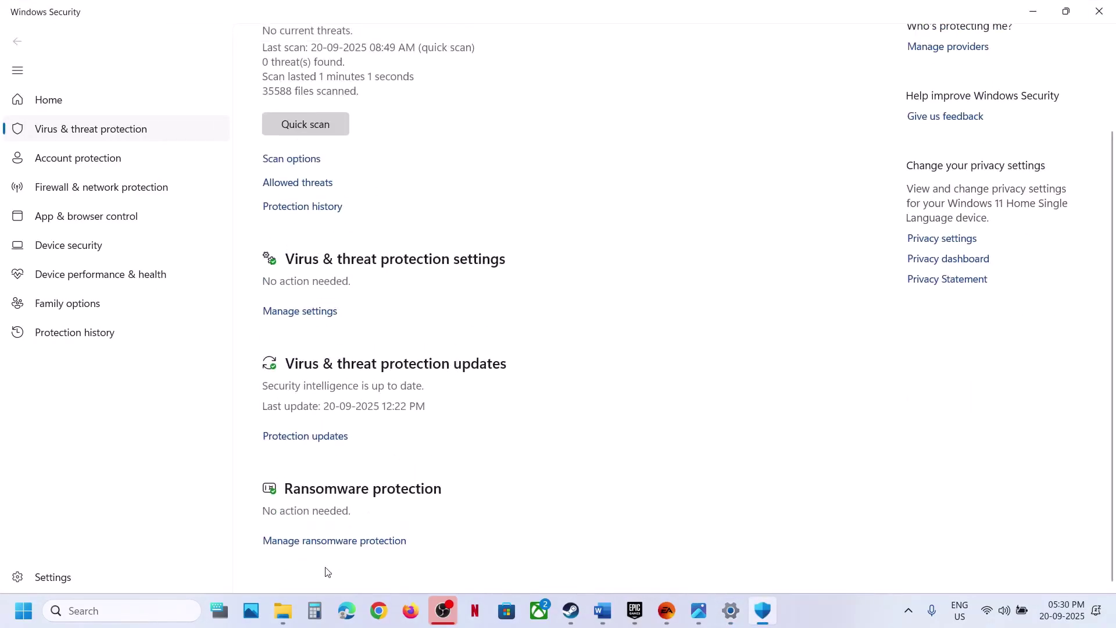
left_click(326, 540)
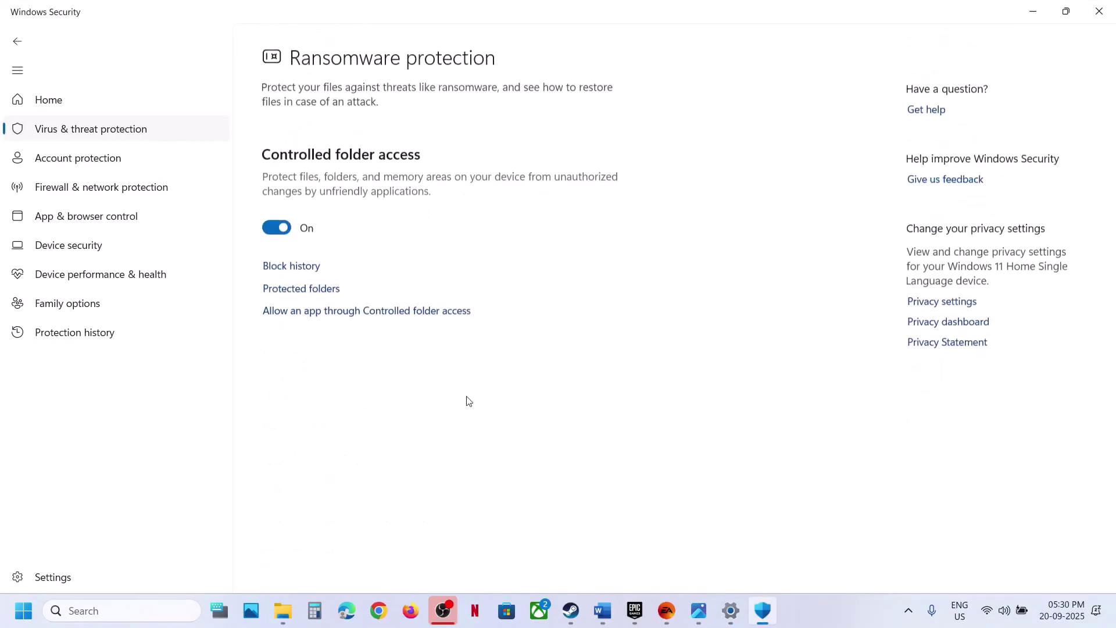
Allow EAAntiCheat.GameServiceLauncher from the Skate folder through Controlled folder access
left_click(363, 312)
left_click(484, 421)
scroll(486, 232, "down", 3)
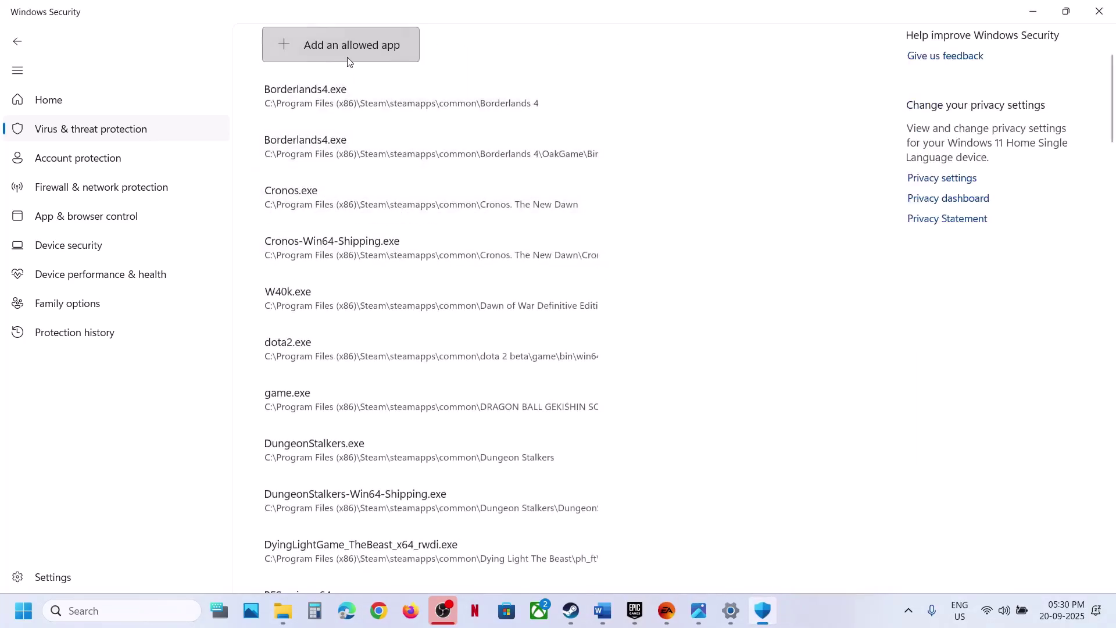
left_click(336, 45)
left_click(346, 104)
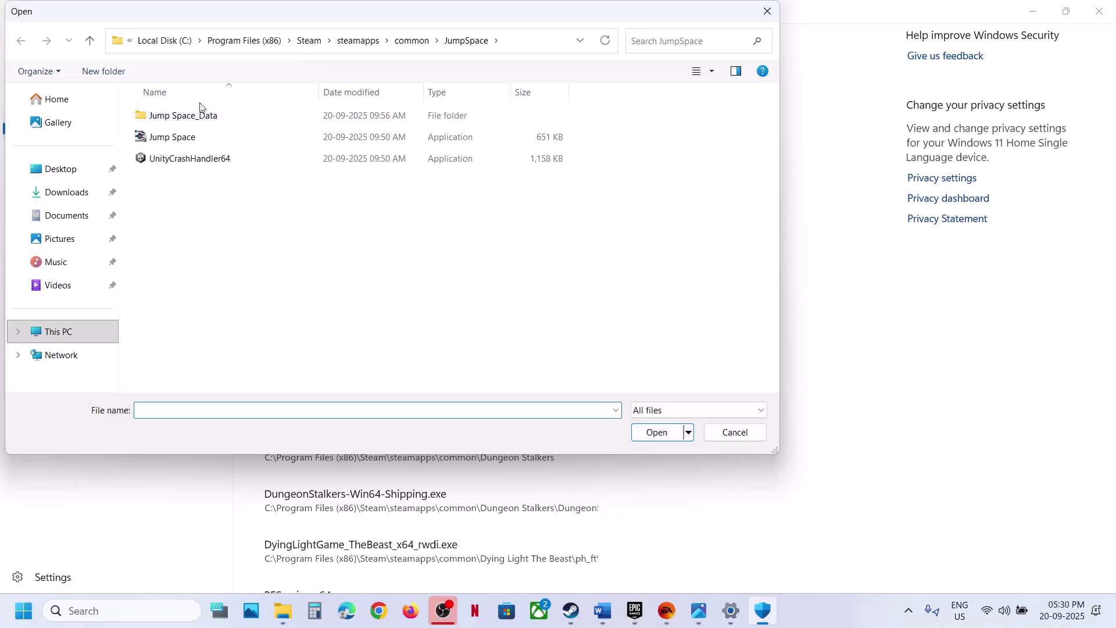
left_click(413, 41)
scroll(187, 325, "down", 1)
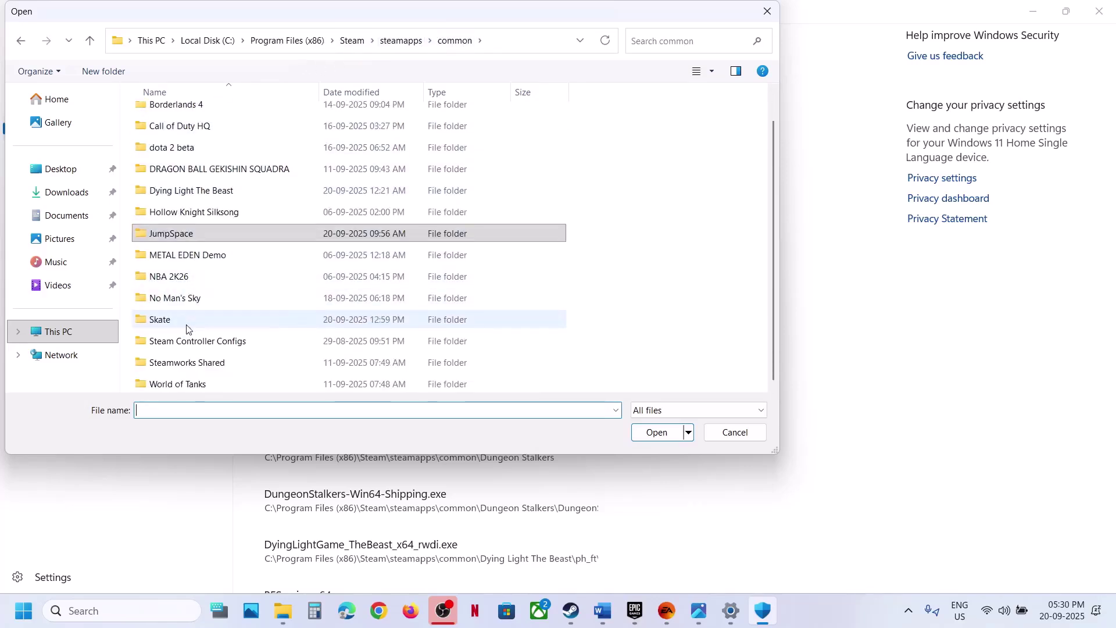
double_click(173, 322)
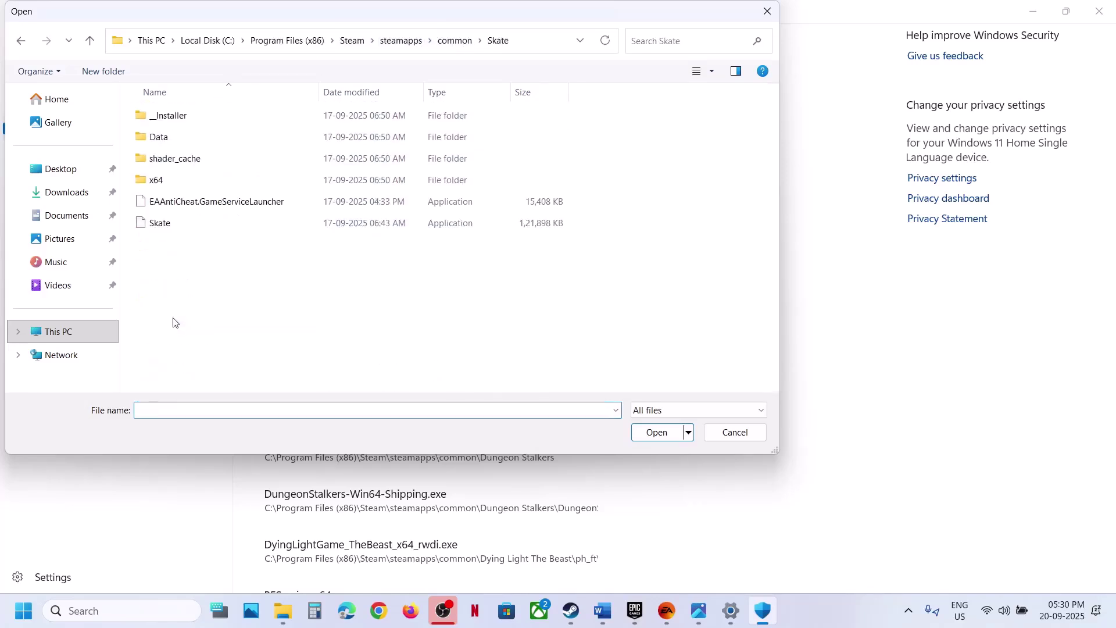
left_click(179, 207)
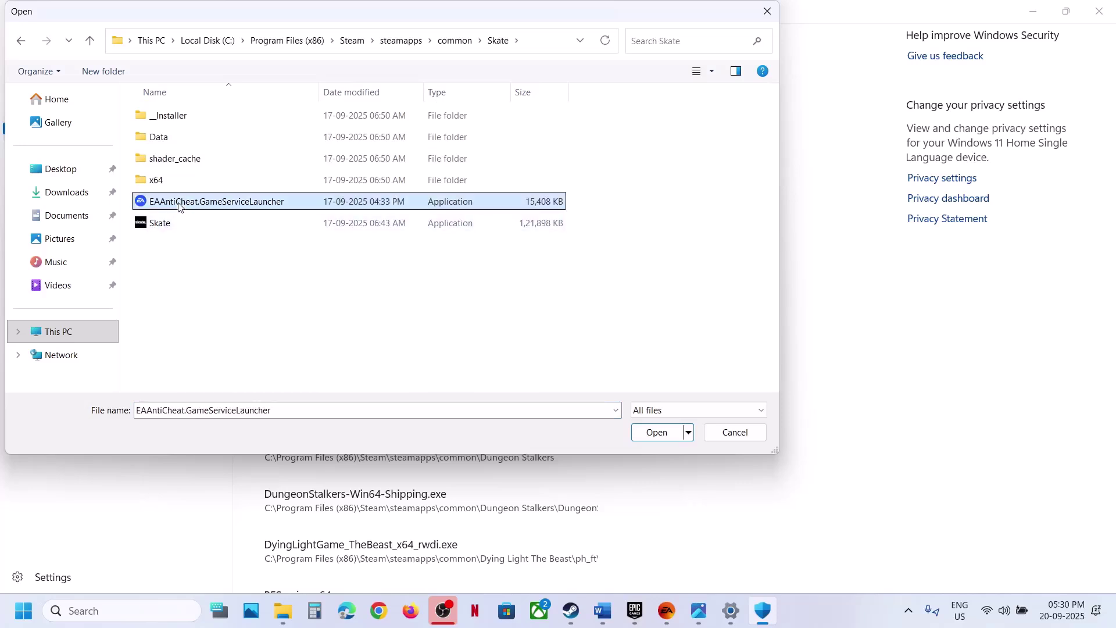
left_click(656, 432)
Add the Skate application as another allowed app
left_click(358, 51)
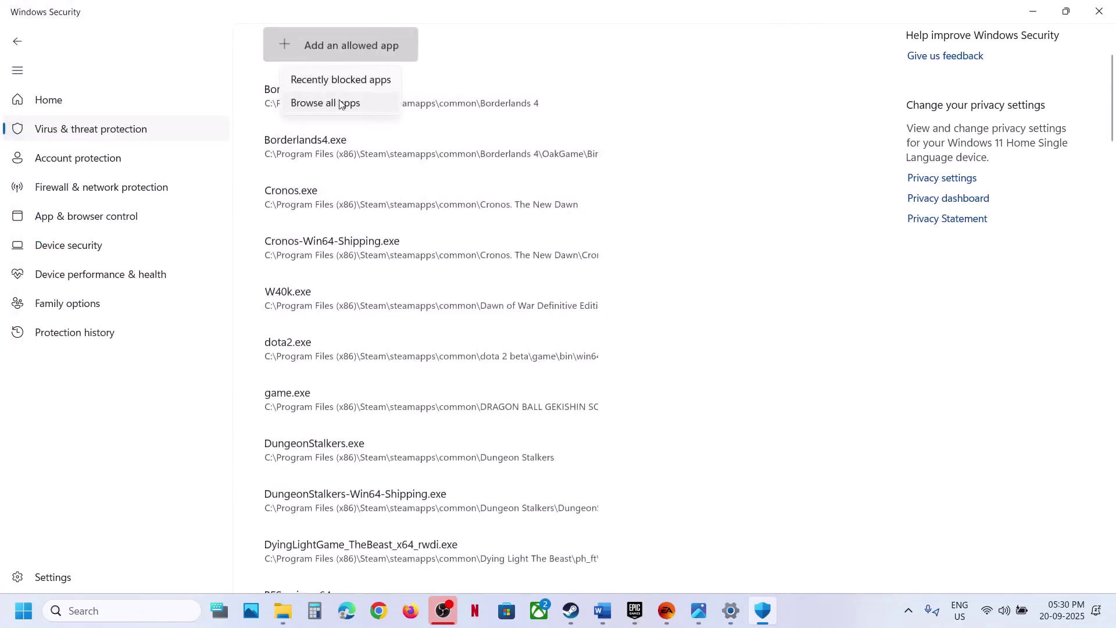
left_click(335, 106)
left_click(176, 226)
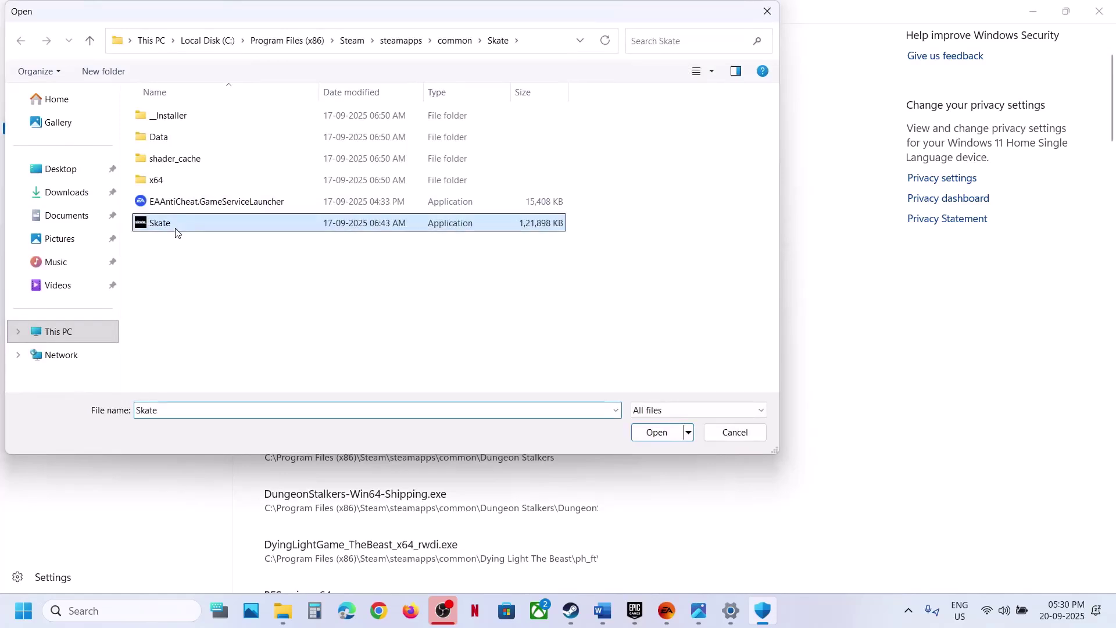
left_click(655, 432)
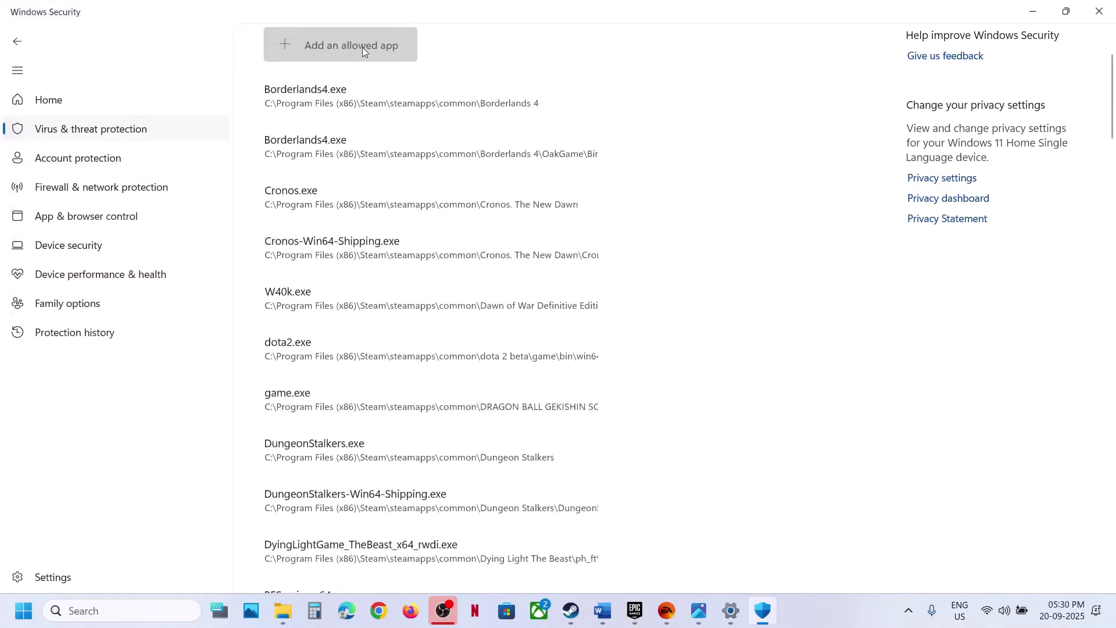
Add EAAntiCheat.Installer from Skate's _Installer\EAAntiCheat folder as an allowed app
left_click(343, 47)
left_click(341, 104)
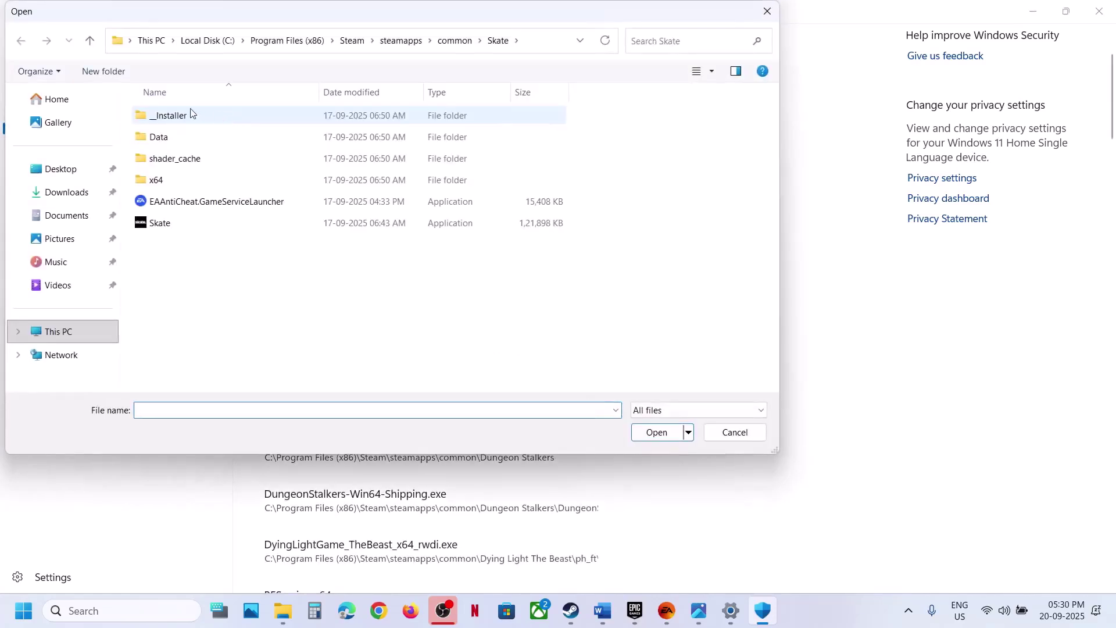
double_click(192, 115)
double_click(187, 115)
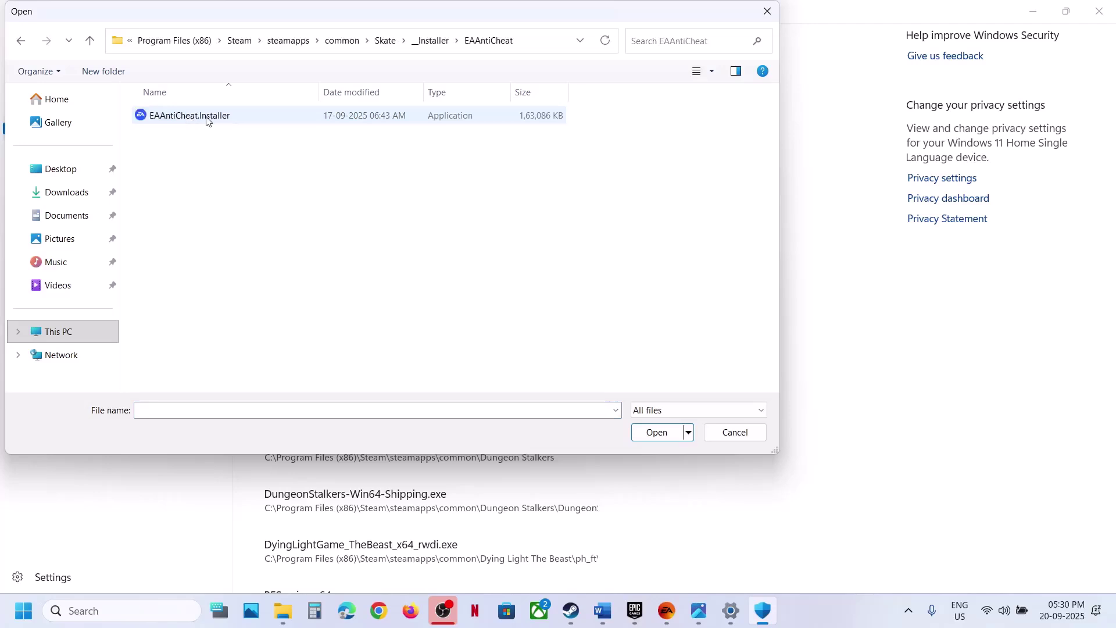
left_click(207, 118)
left_click(655, 432)
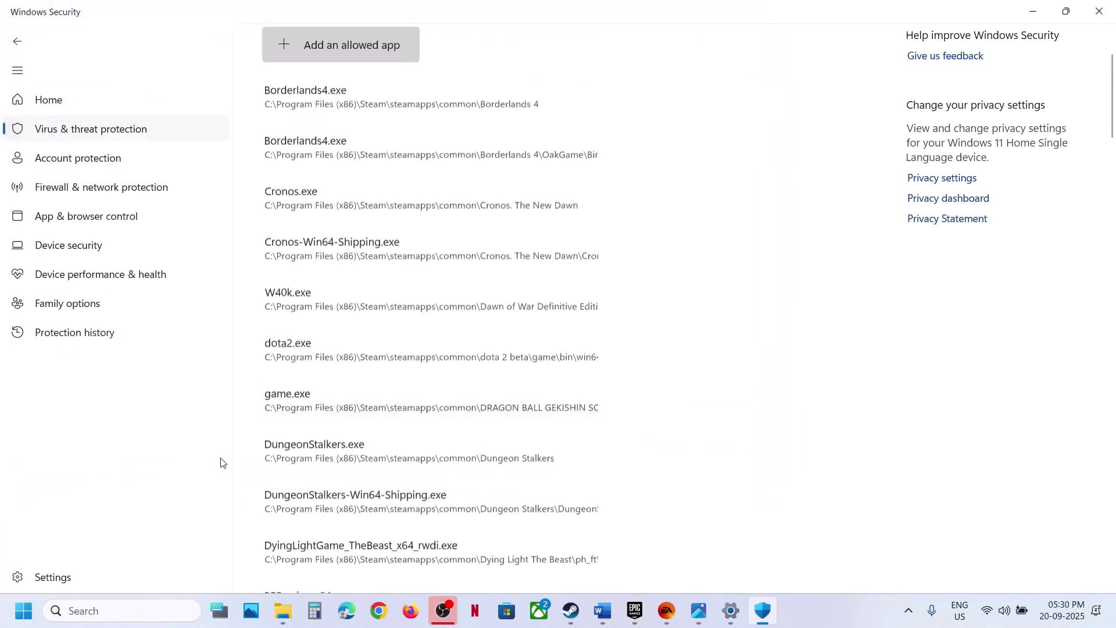
Open the list of apps allowed through Windows Defender Firewall in Control Panel
left_click(122, 609)
type("cont")
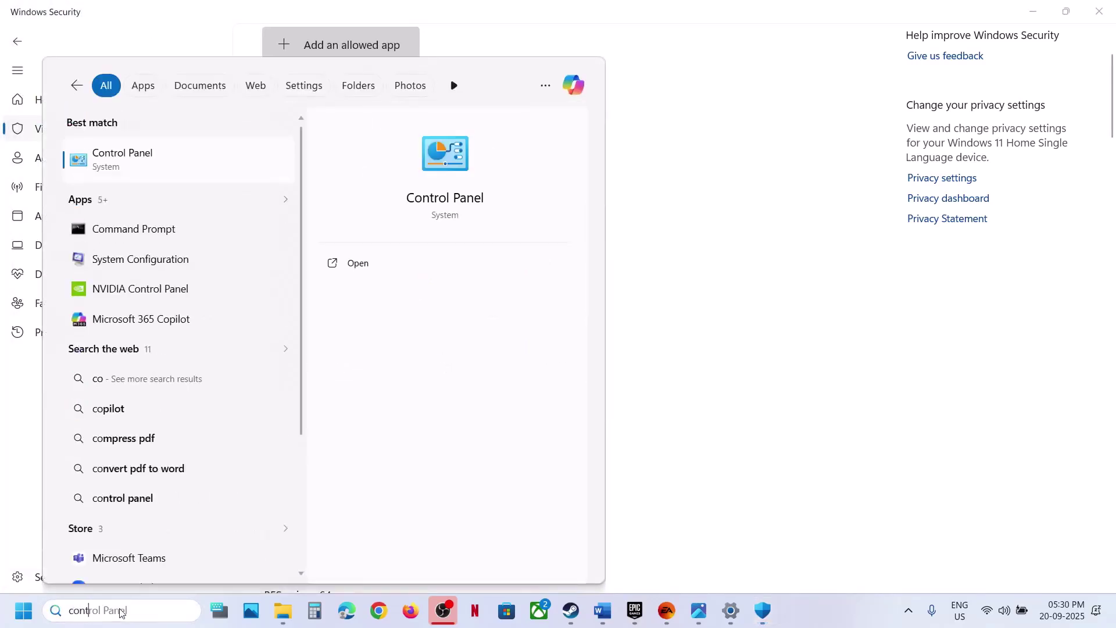
type("rol")
key("Return")
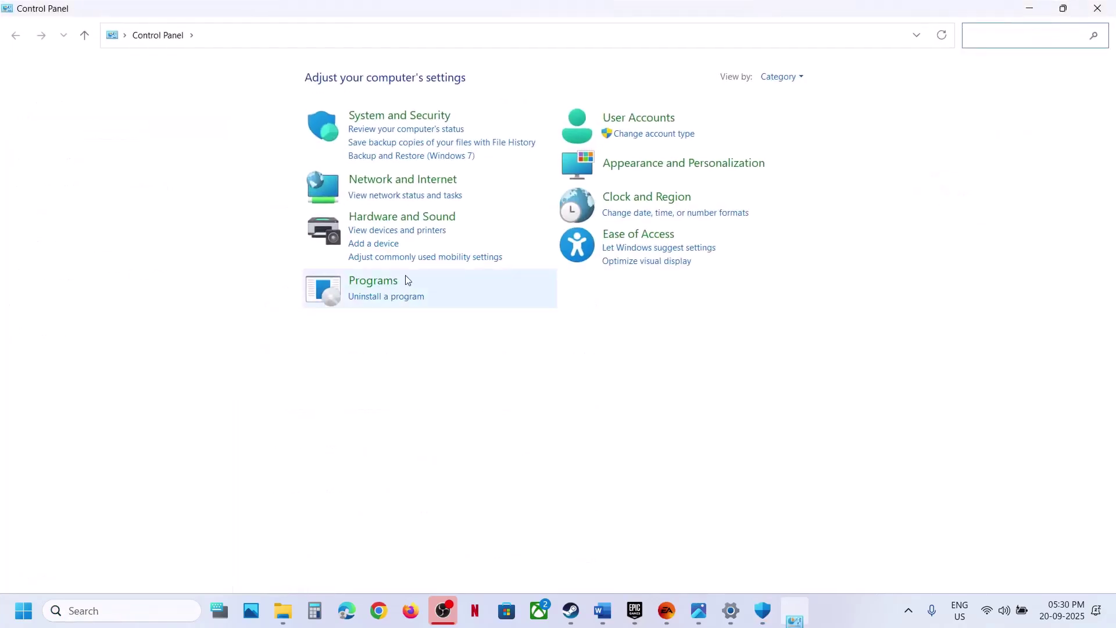
left_click(394, 115)
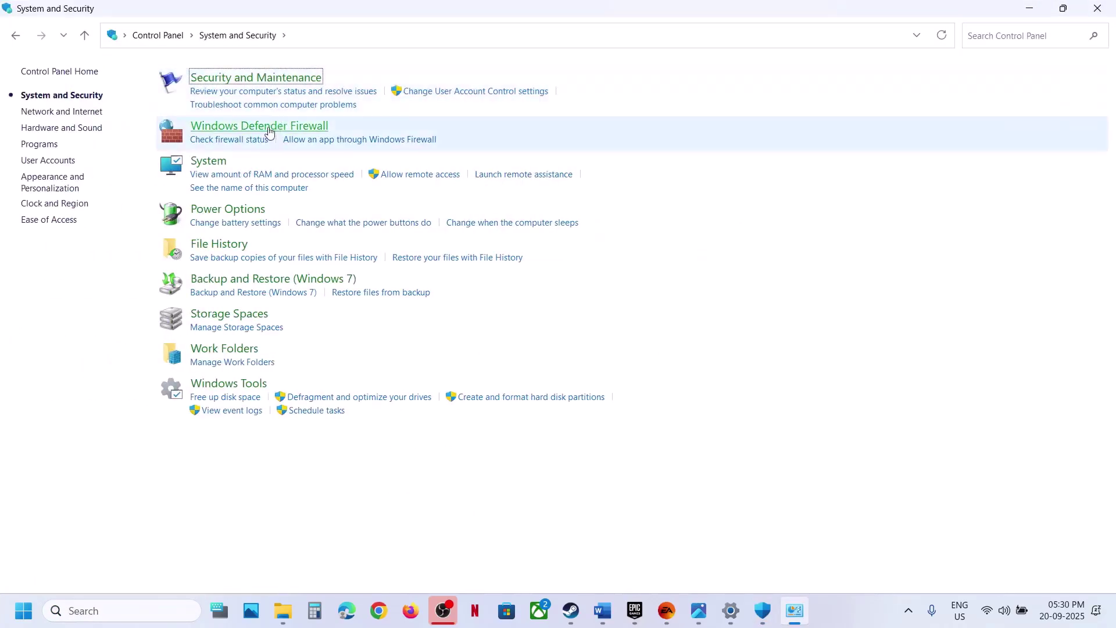
left_click(269, 127)
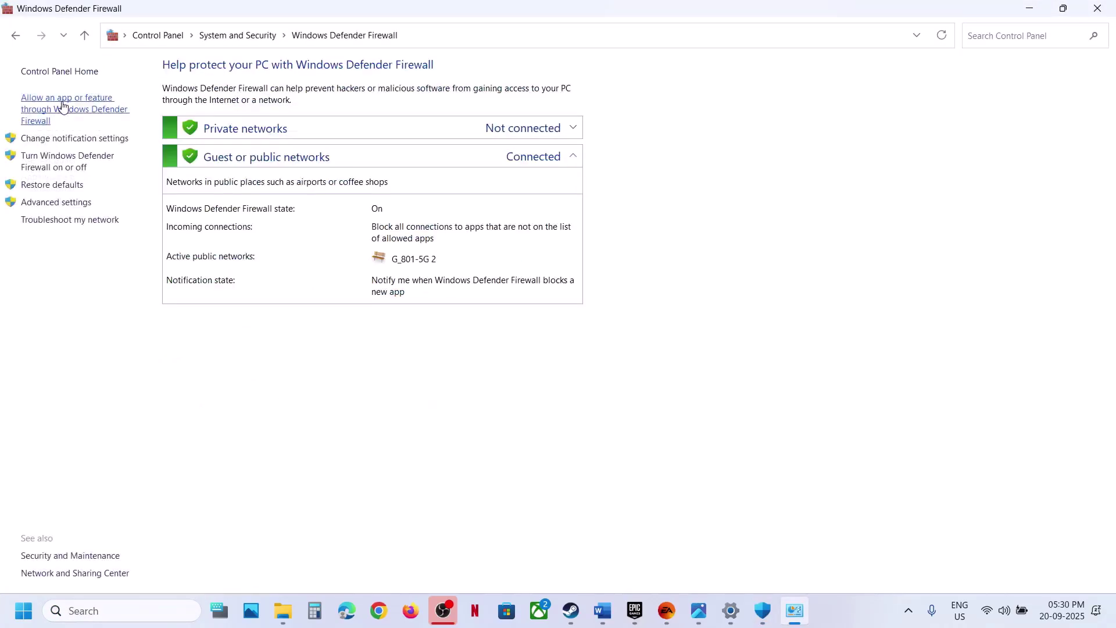
left_click(63, 106)
Add the Skate application (skate.™) to the firewall's allowed apps
left_click(721, 112)
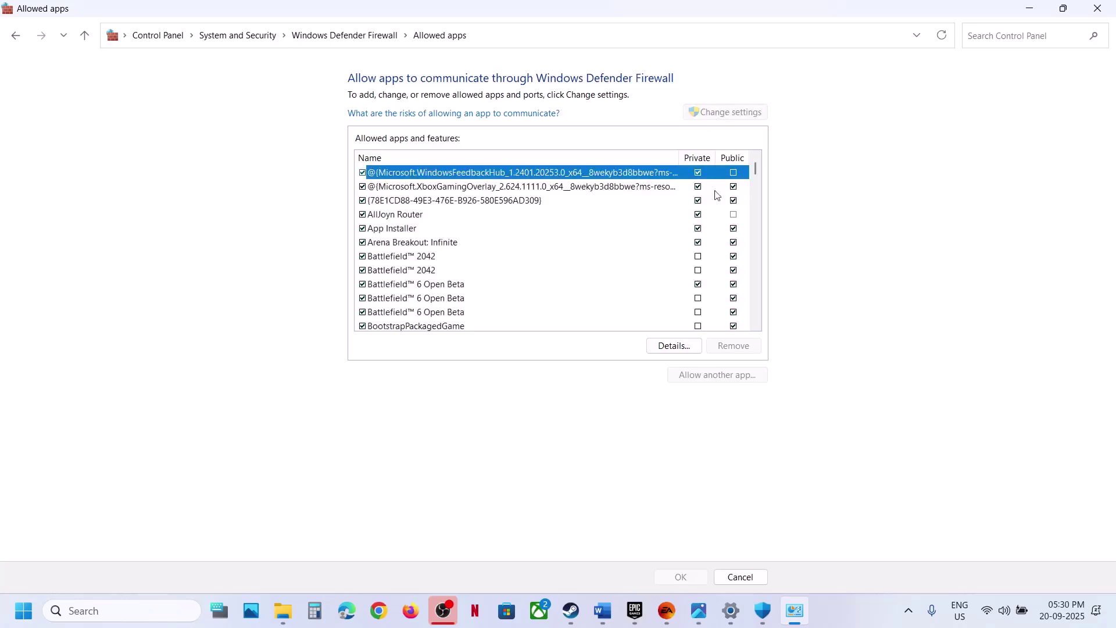
left_click(698, 376)
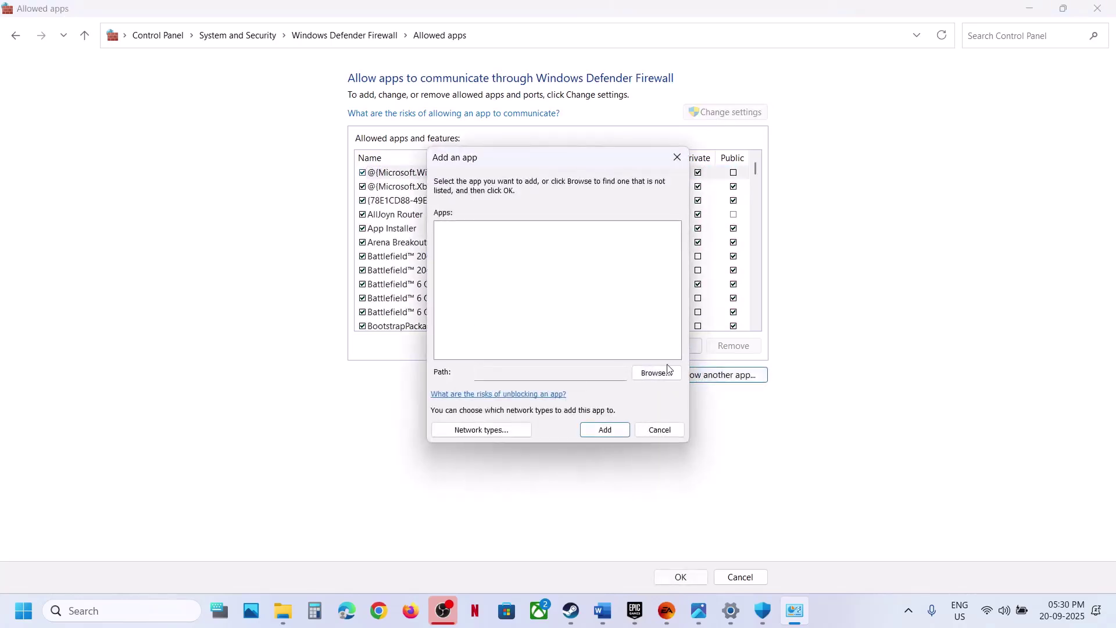
left_click(666, 372)
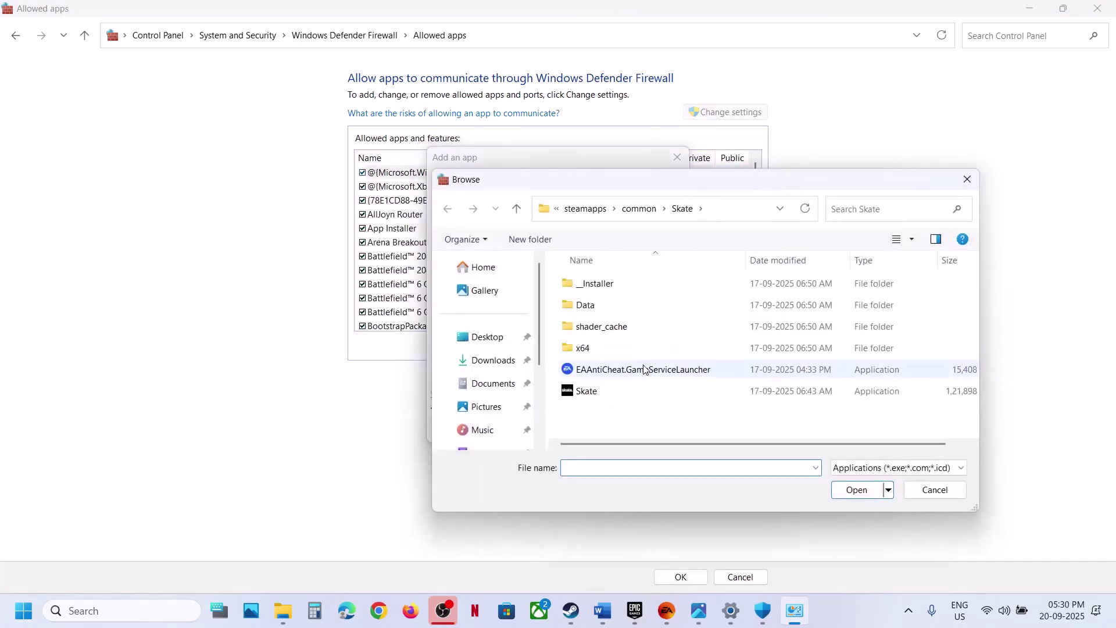
left_click(610, 390)
left_click(857, 489)
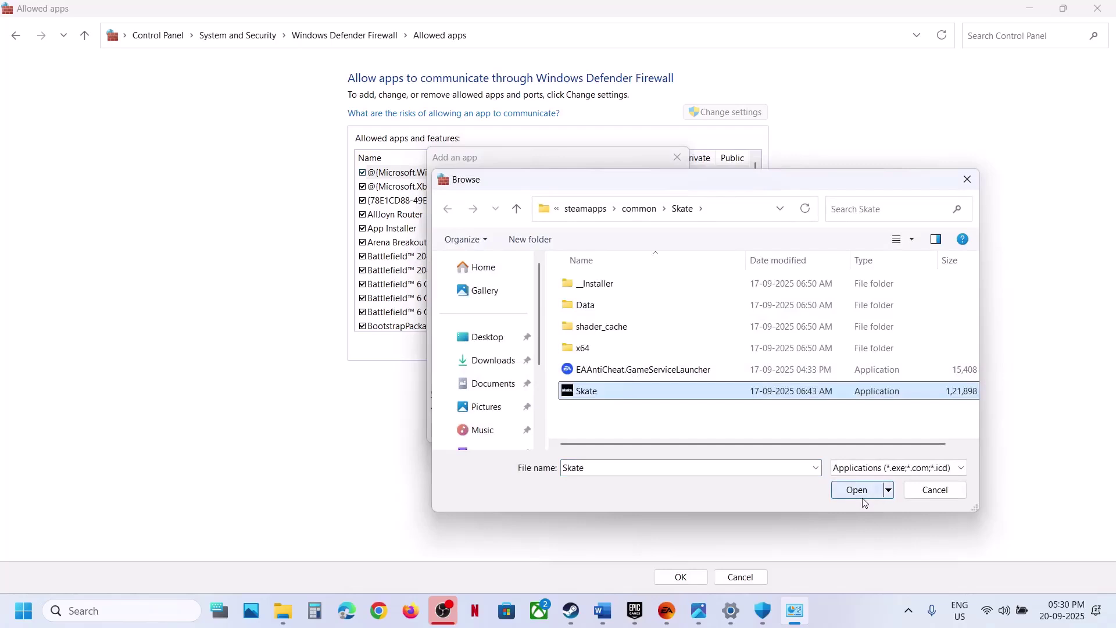
left_click(600, 432)
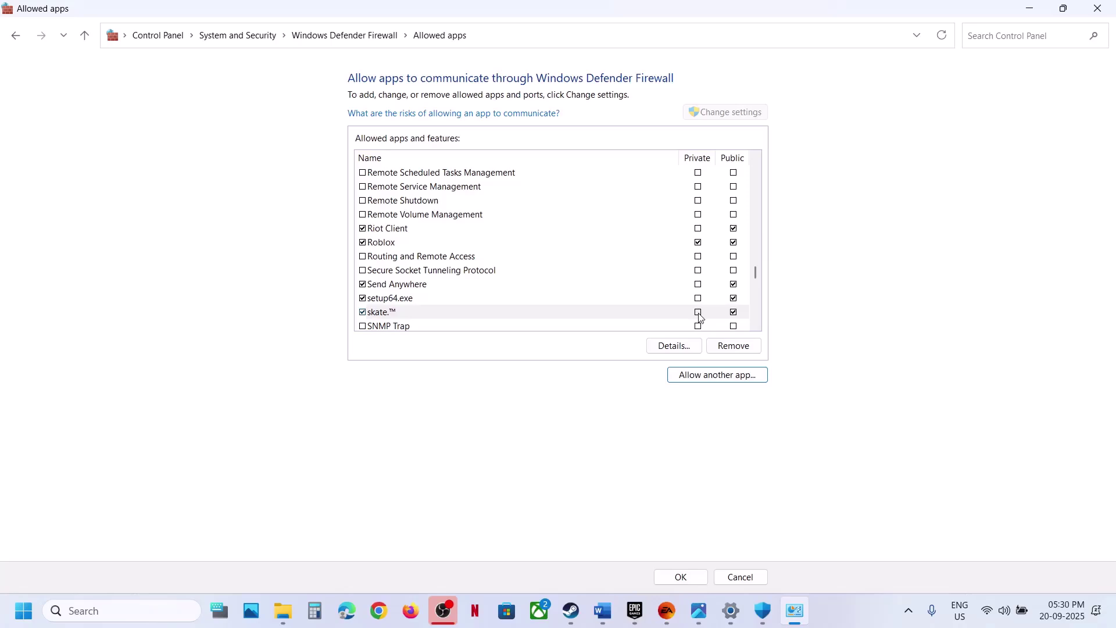
Add EAAntiCheat.GameServiceLauncher (EA Javelin Anticheat) to the firewall's allowed apps
left_click(695, 375)
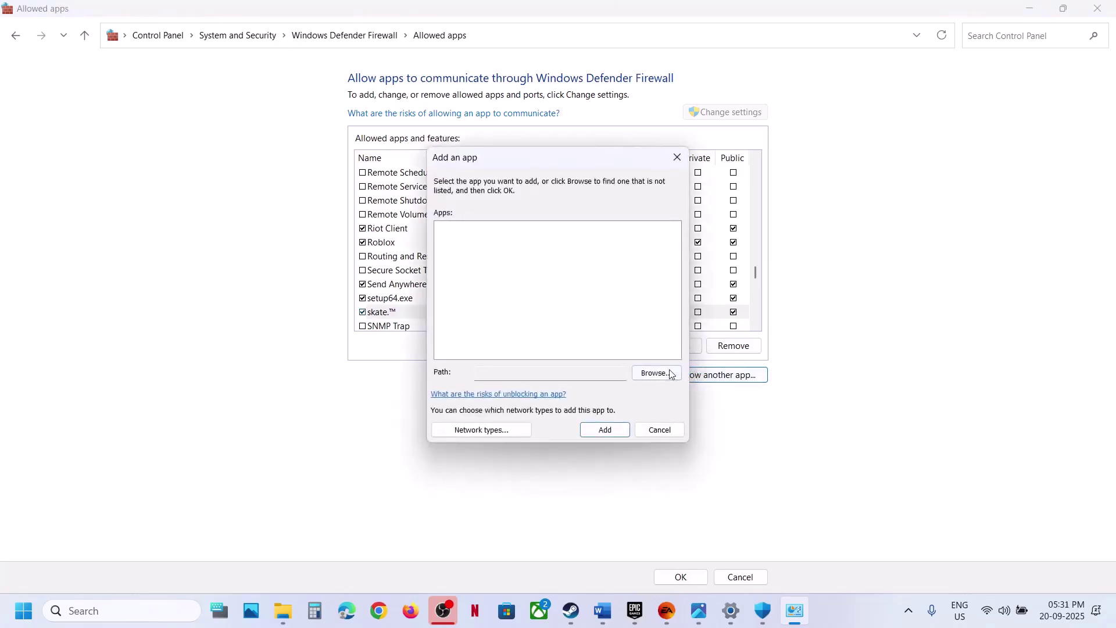
left_click(666, 371)
left_click(596, 371)
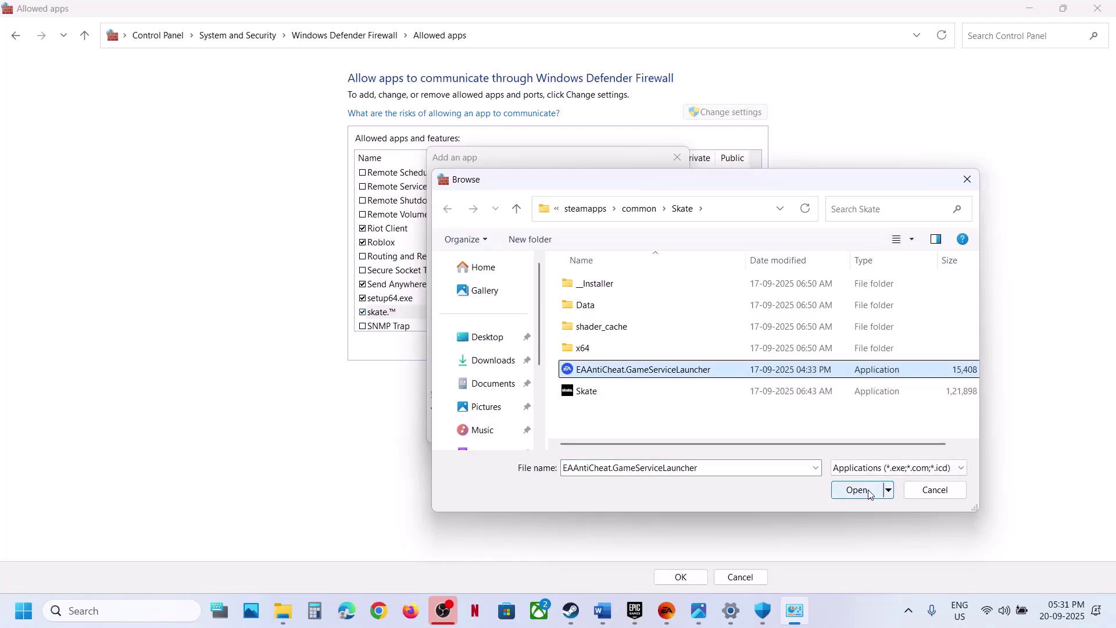
left_click(858, 490)
left_click(604, 430)
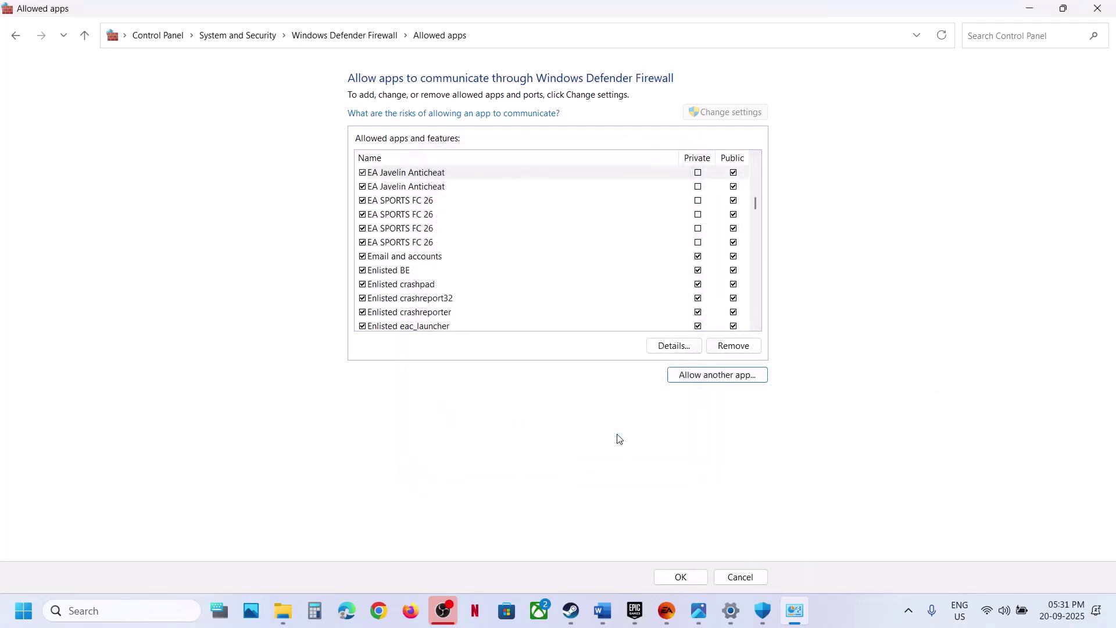
Allow EA Javelin Anticheat and skate.™ on private networks and save the changes
left_click(698, 174)
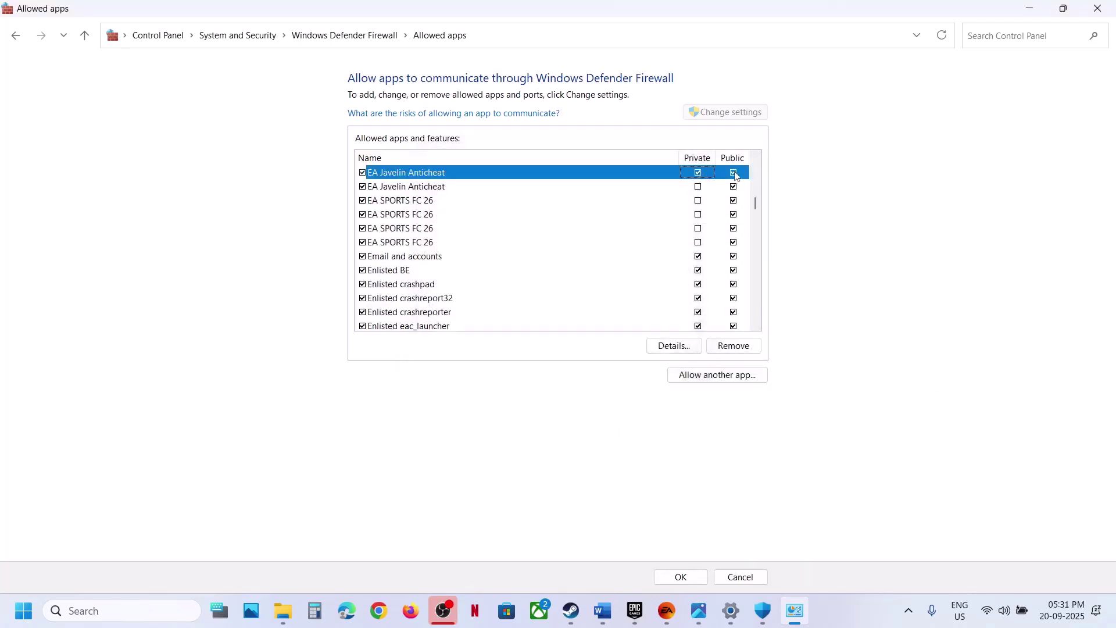
left_click(455, 296)
key("s")
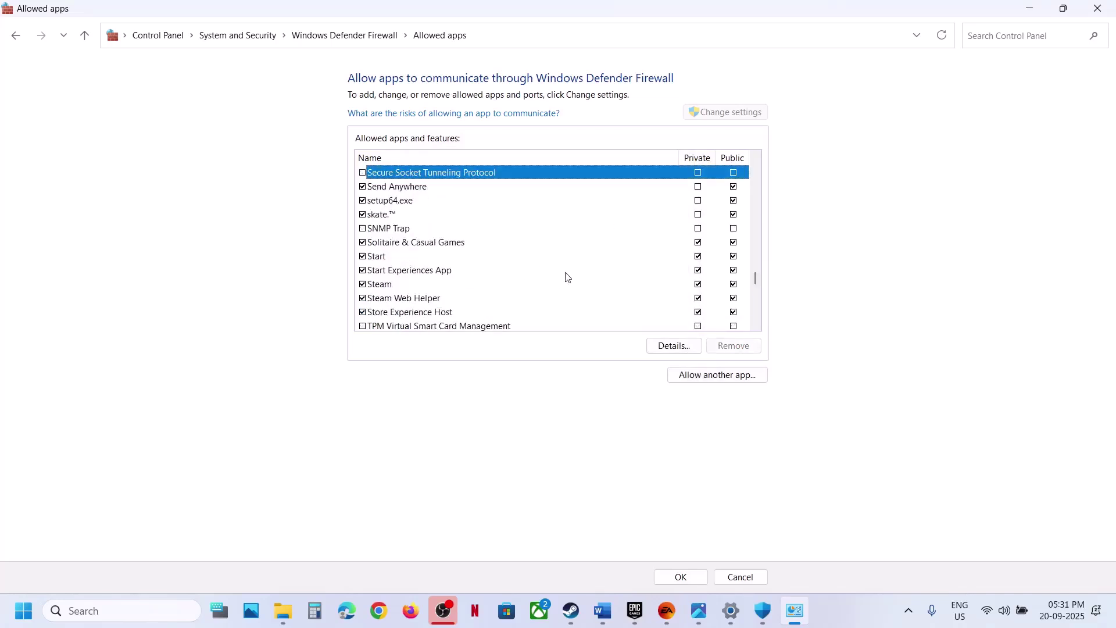
left_click(388, 215)
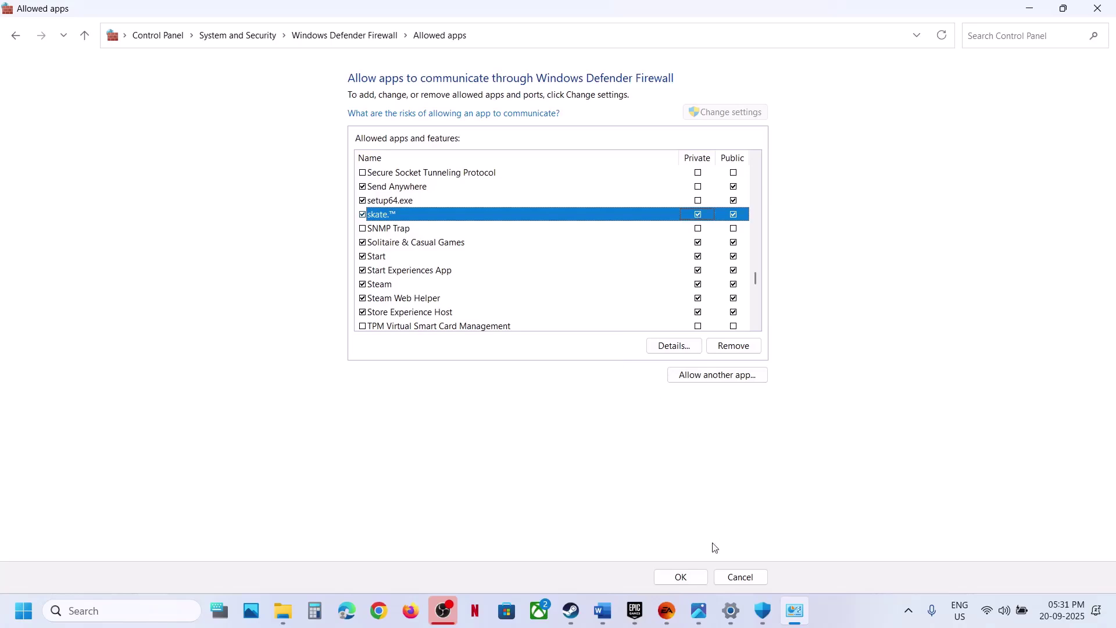
left_click(680, 577)
Close Control Panel, Windows Security and the Settings window
left_click(1098, 8)
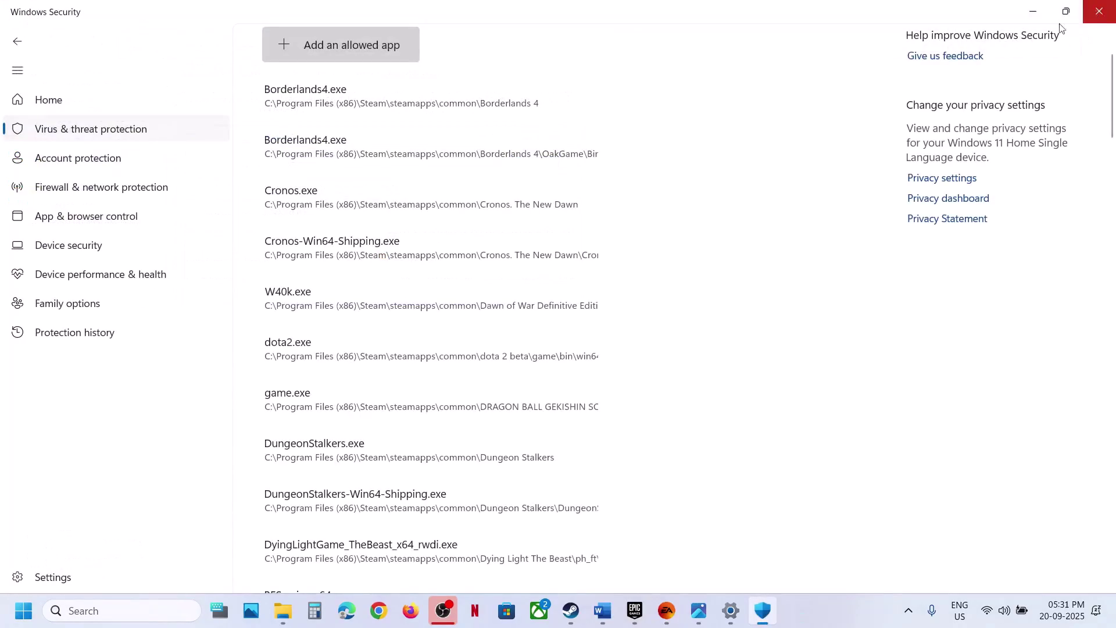
left_click(1099, 11)
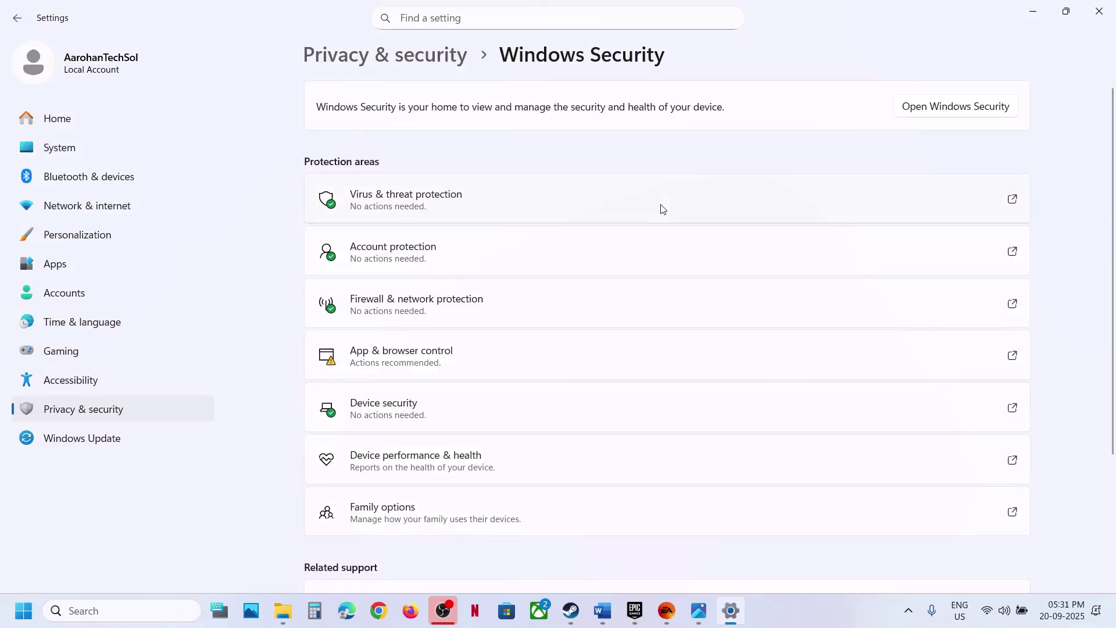
left_click(1098, 11)
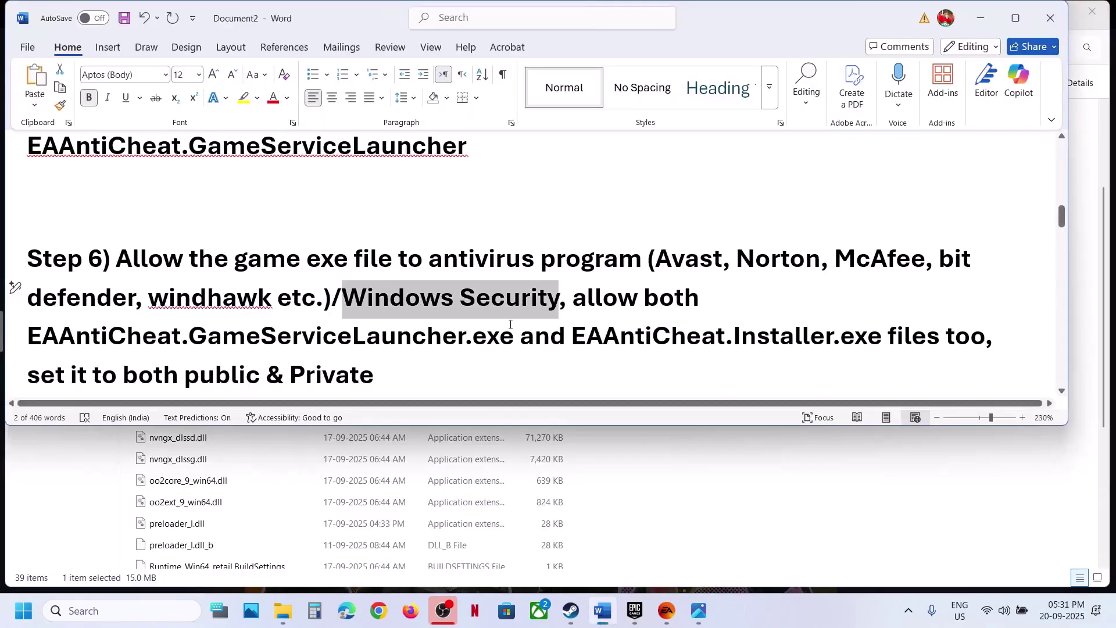
Select the Step 7 heading in the Word guide and open its EA AntiCheat help link
scroll(396, 354, "down", 6)
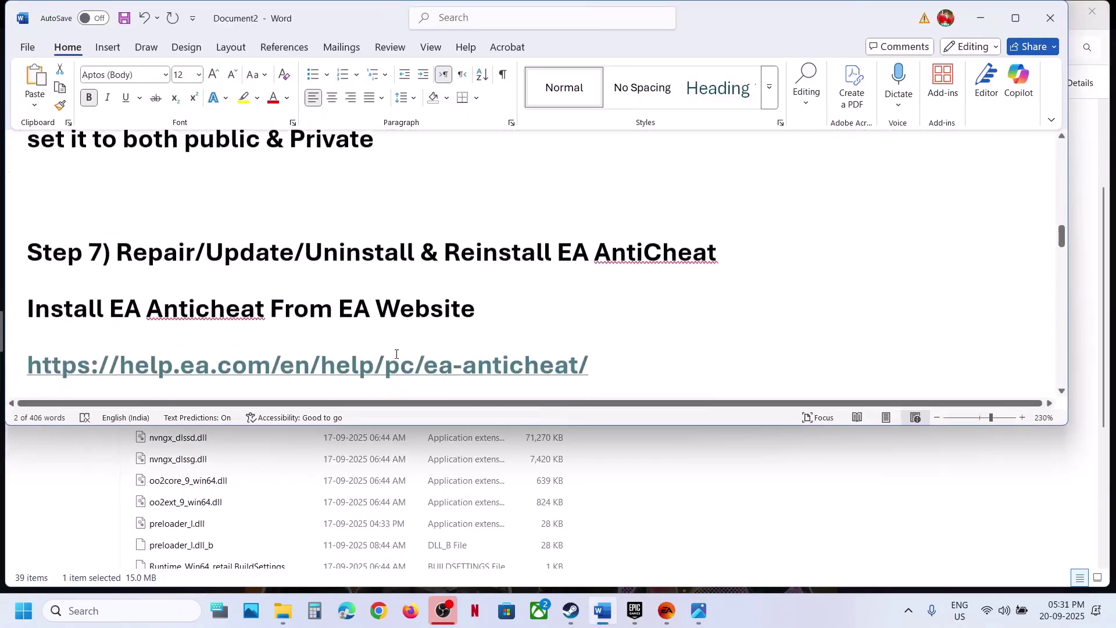
scroll(396, 354, "up", 1)
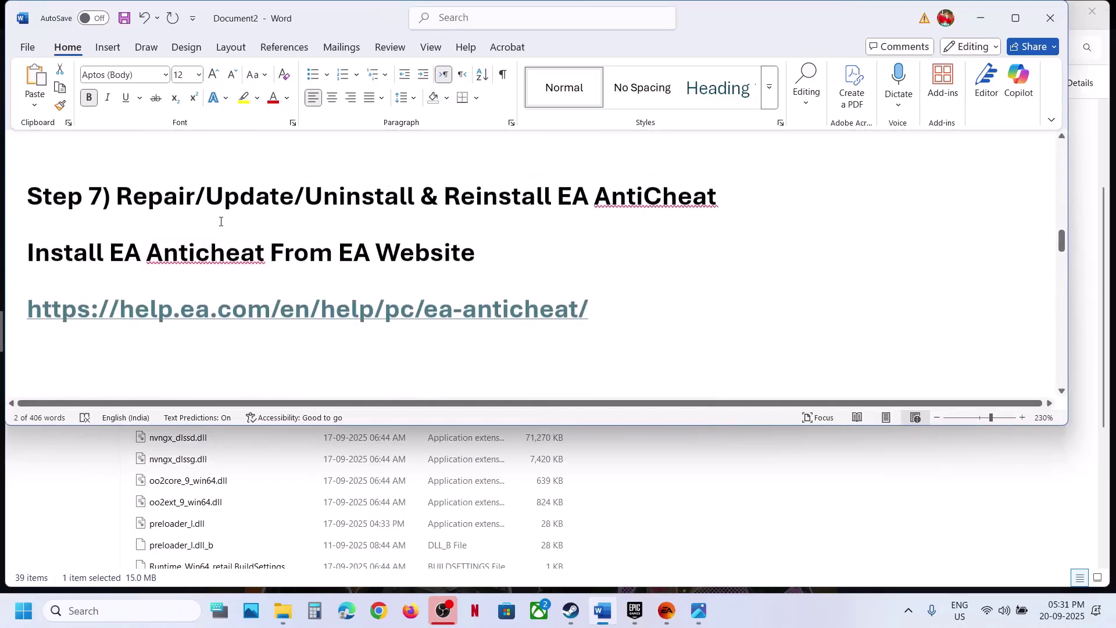
left_click_drag(205, 209, 616, 211)
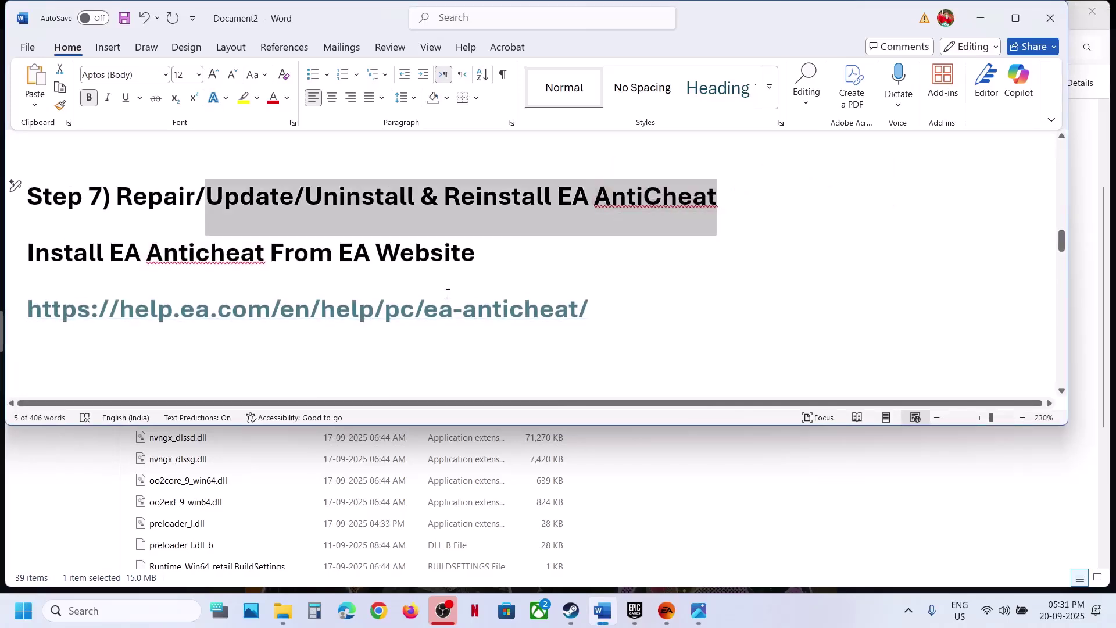
left_click(439, 315, "ctrl")
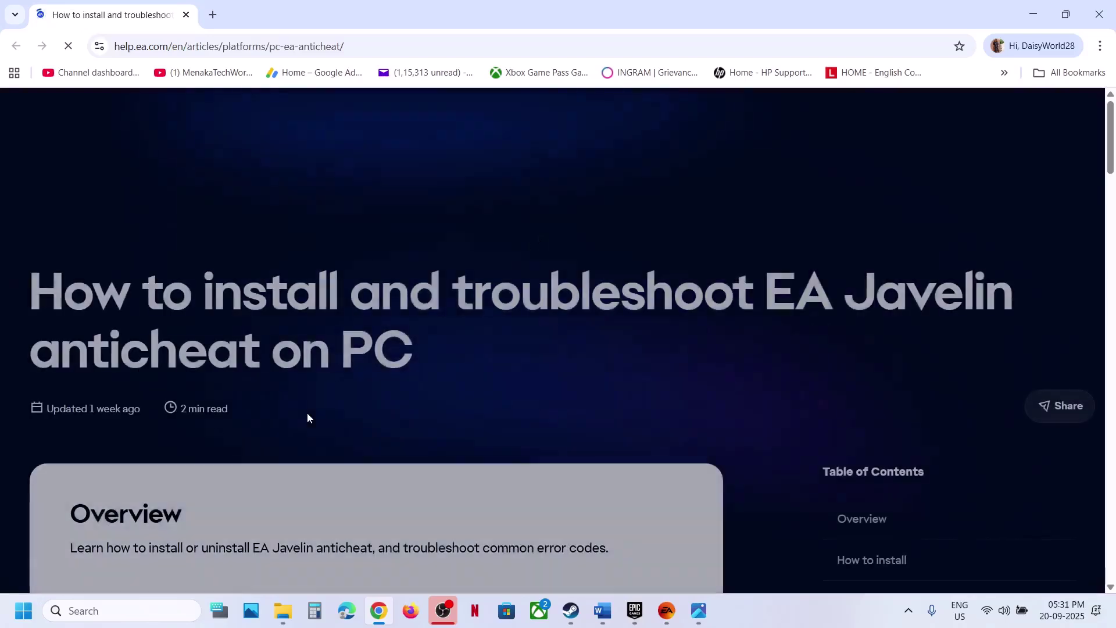
Scroll the EA Help page to the install section and download the EA Javelin anticheat installer
scroll(307, 414, "down", 5)
scroll(307, 417, "down", 3)
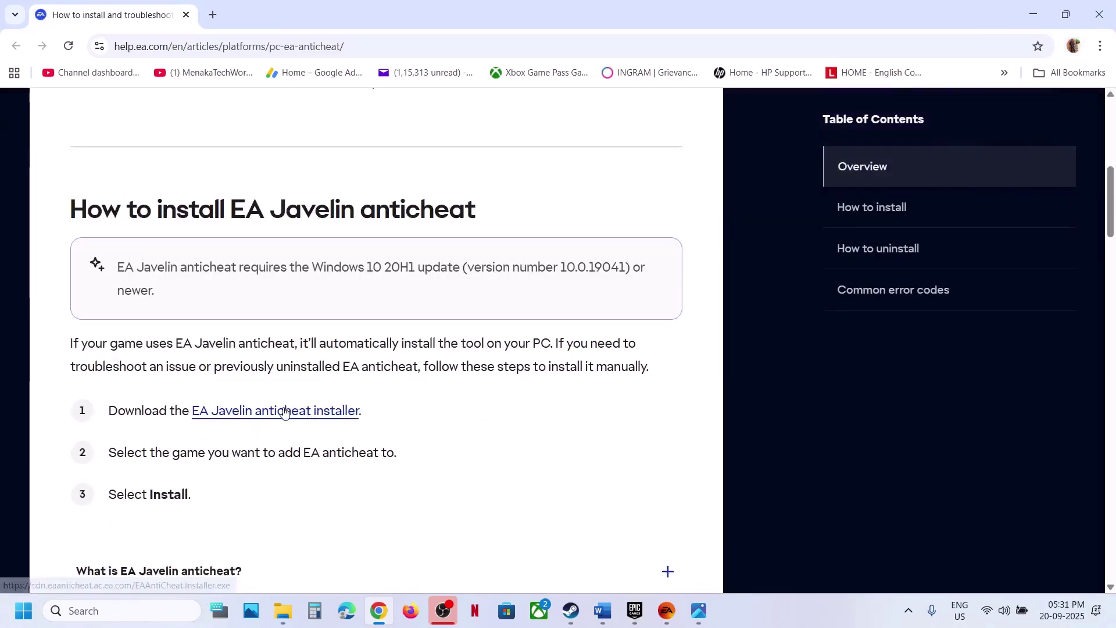
left_click(285, 410)
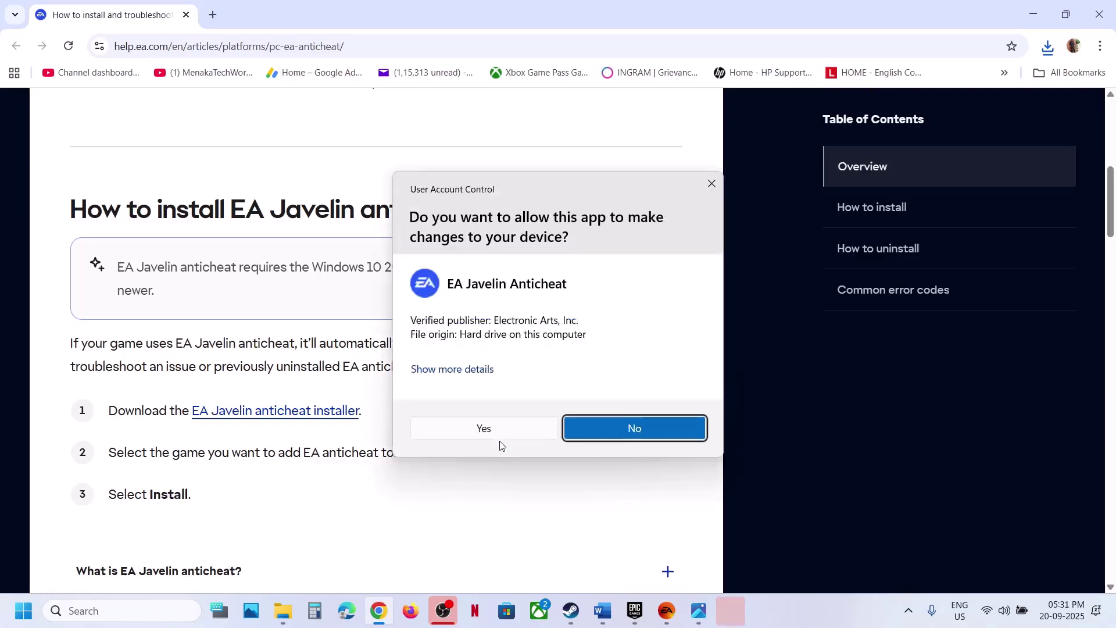
Run the anticheat installer, choose skate. as the game and start a Repair
left_click(499, 438)
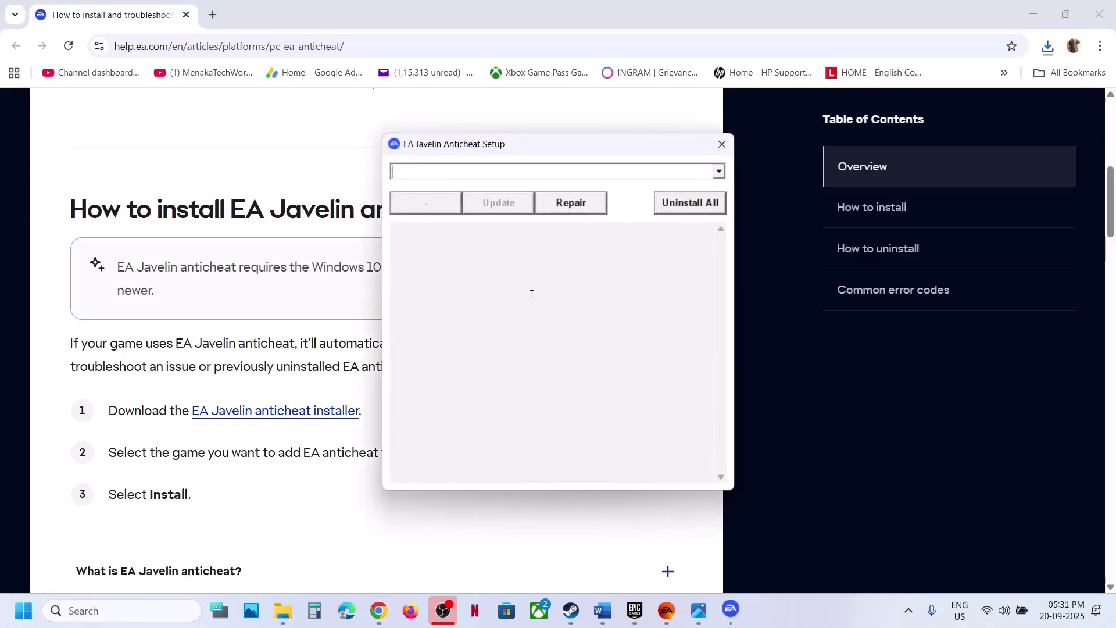
left_click(715, 172)
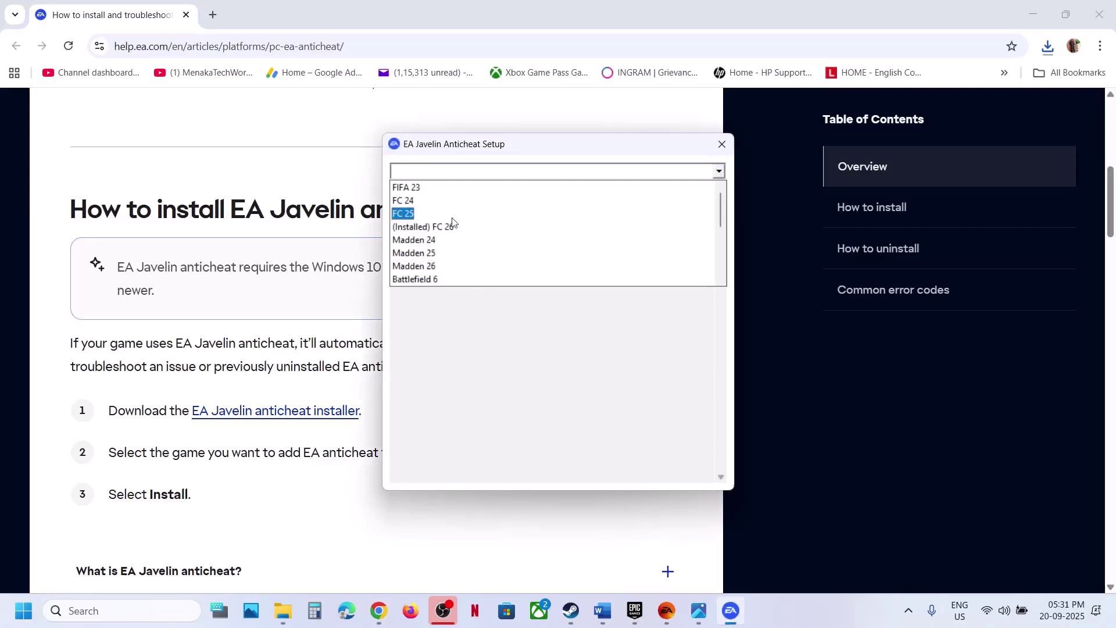
scroll(448, 221, "down", 3)
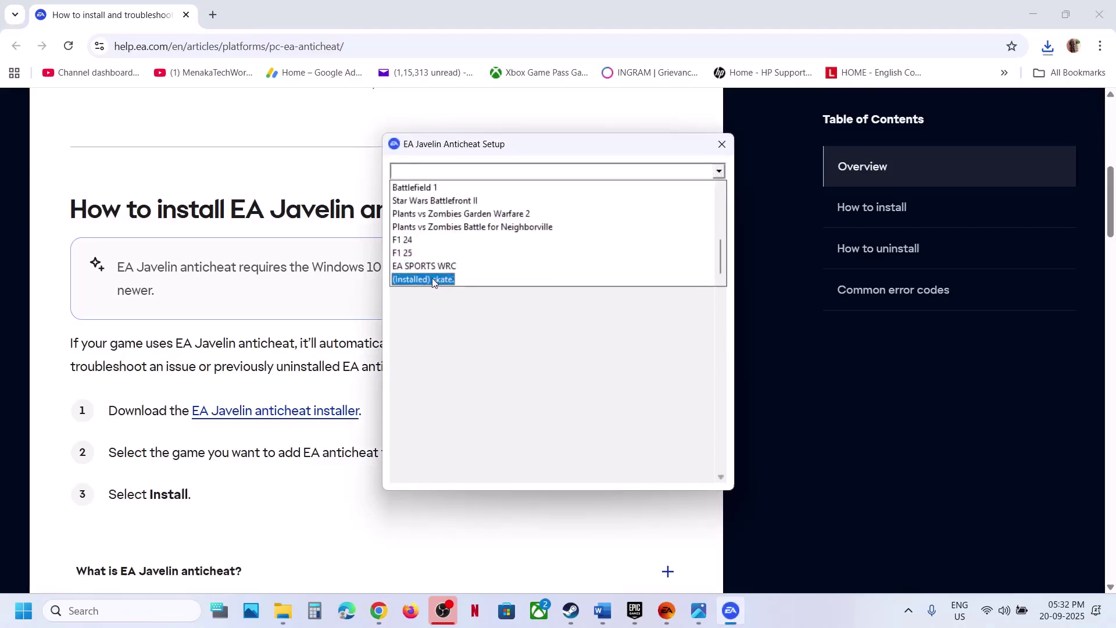
left_click(431, 278)
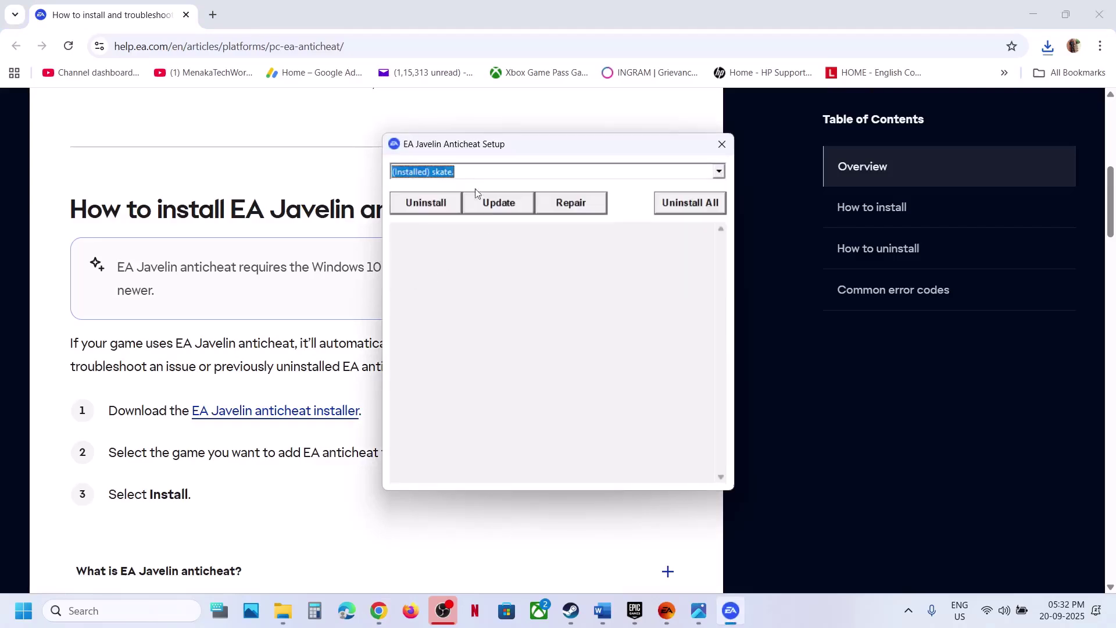
left_click(573, 202)
Select C:\Program Files\EA Games\Skate as the game's install folder
left_click(576, 360)
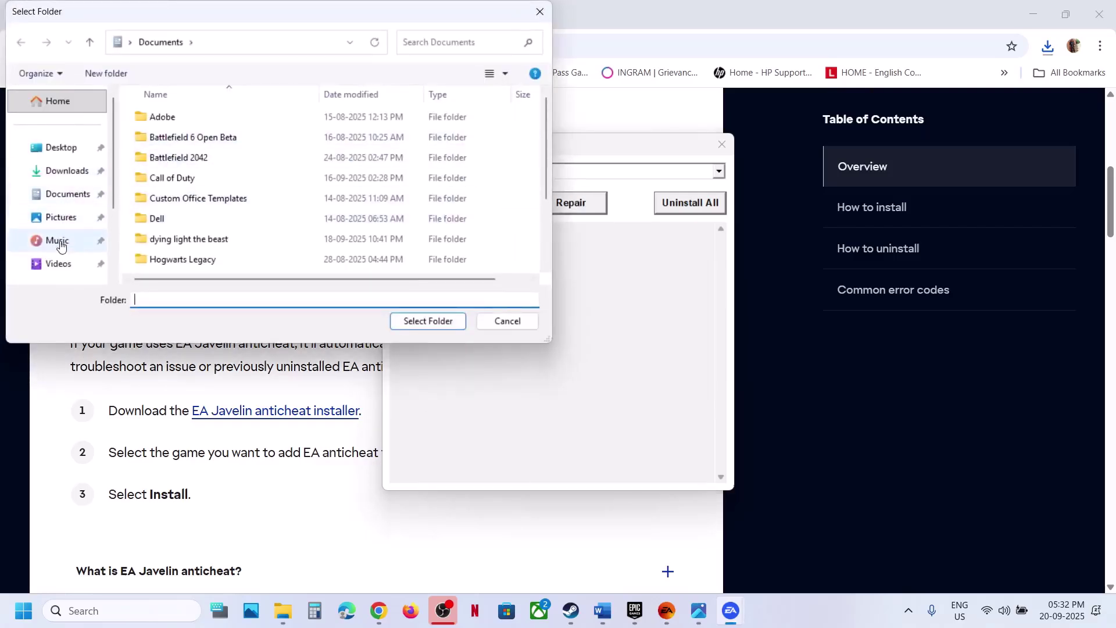
scroll(96, 238, "down", 2)
left_click(61, 213)
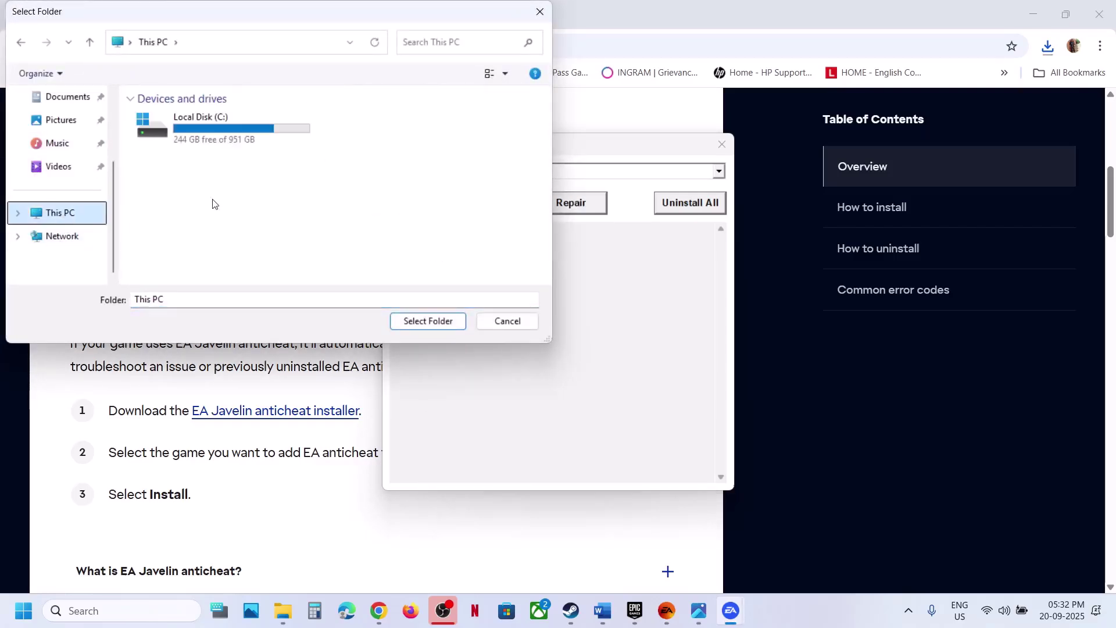
double_click(219, 119)
scroll(204, 208, "down", 2)
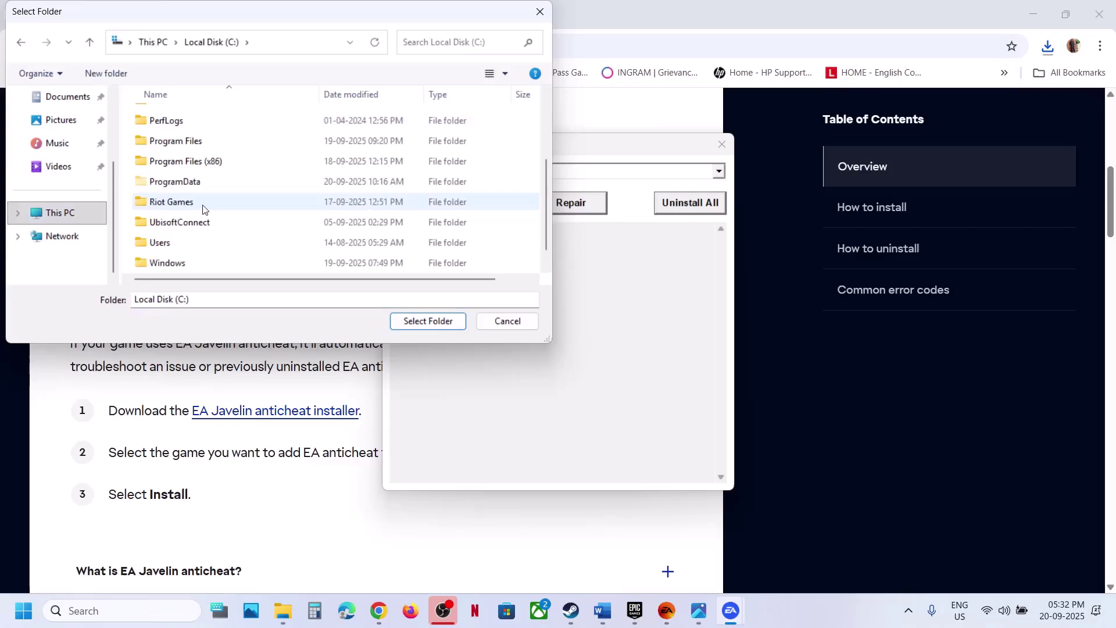
double_click(189, 140)
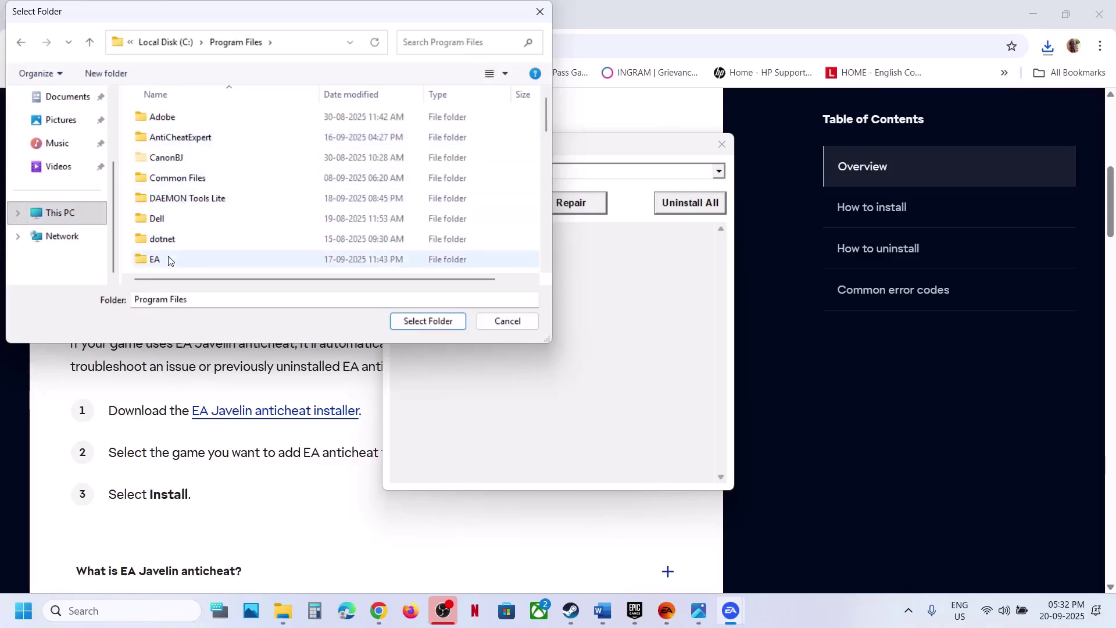
scroll(168, 260, "down", 1)
double_click(172, 226)
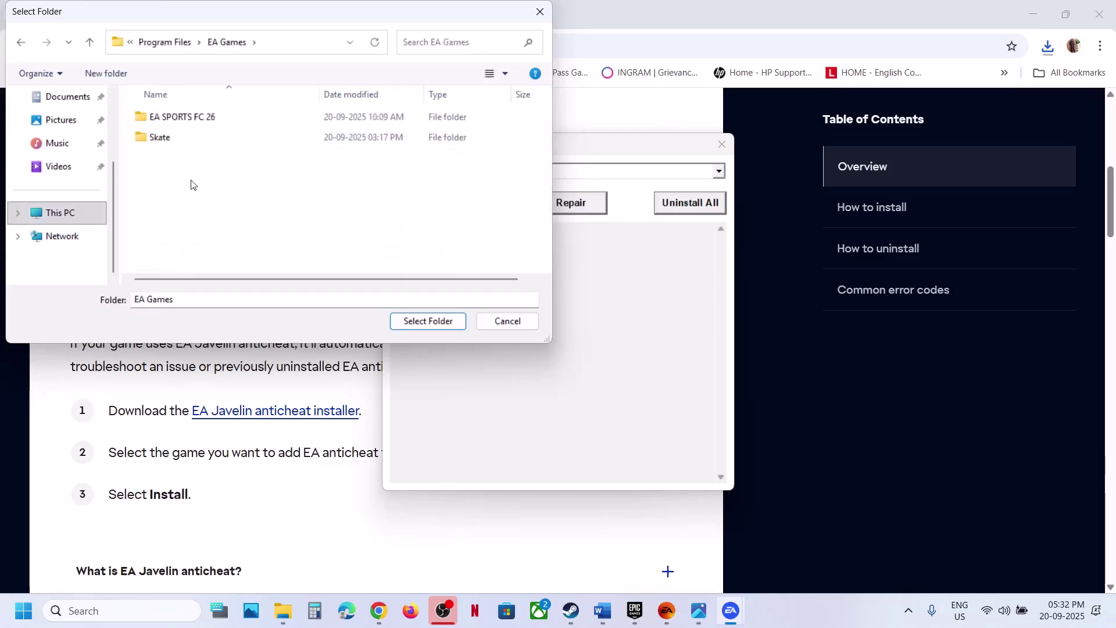
double_click(166, 138)
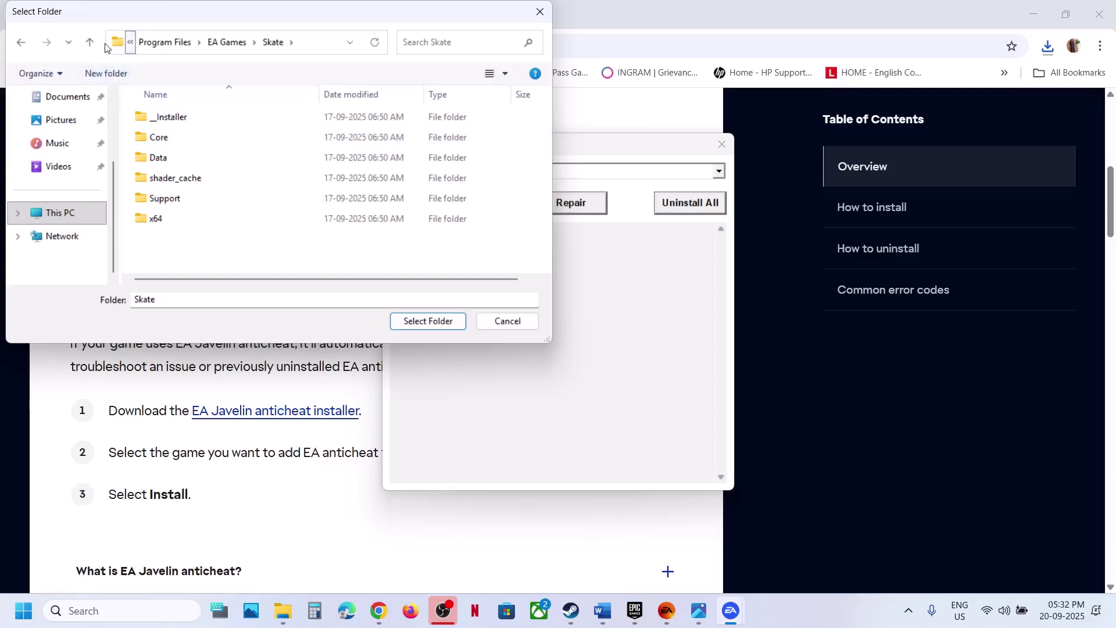
left_click(93, 42)
left_click(158, 138)
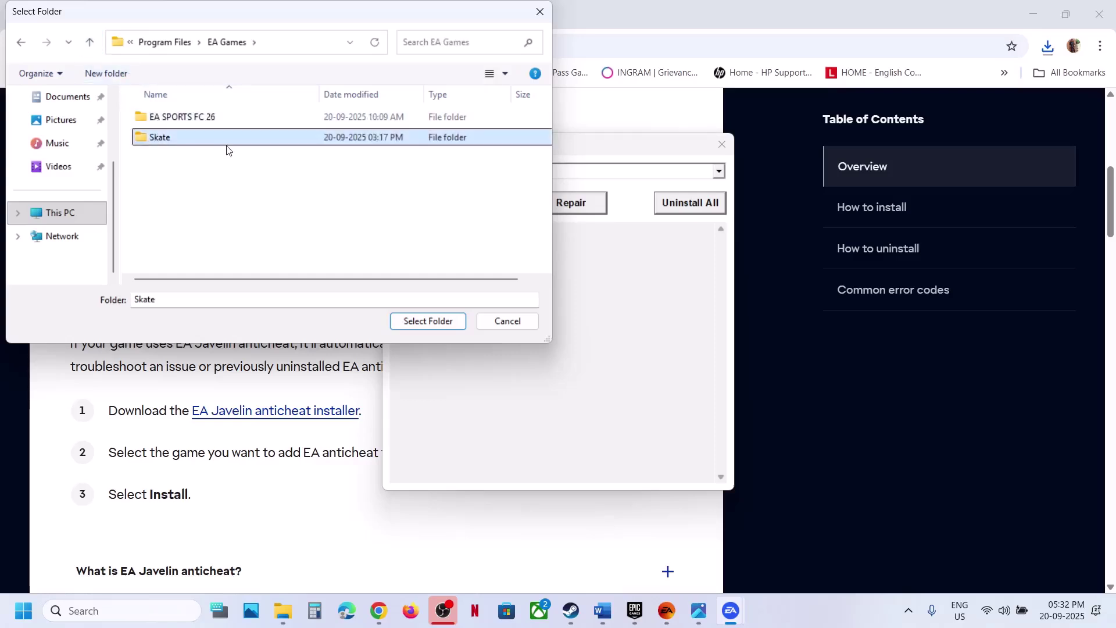
left_click(414, 320)
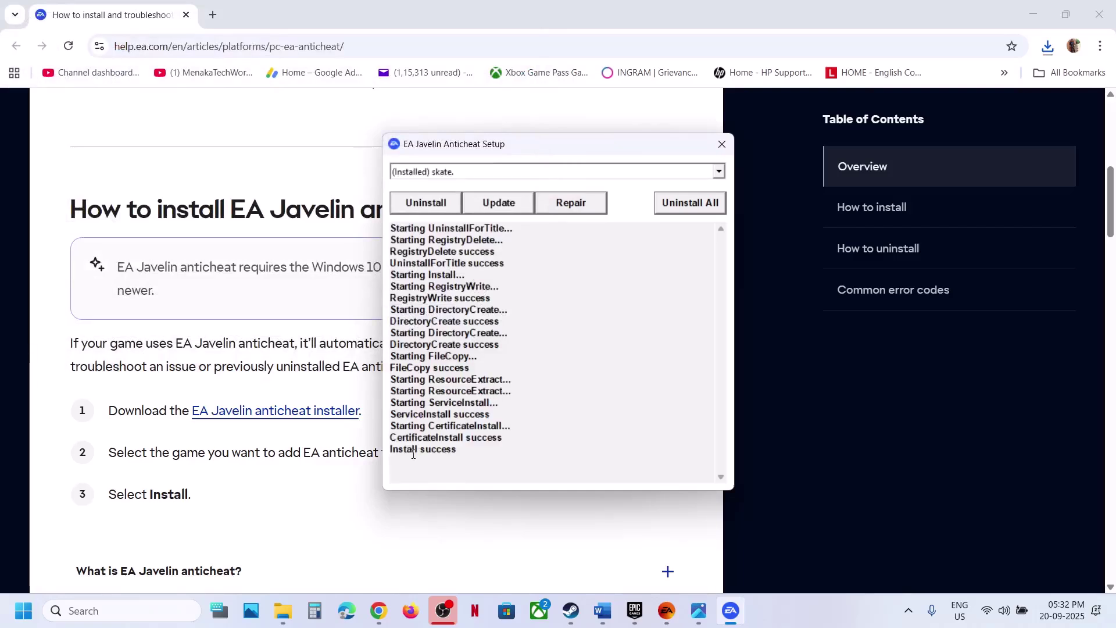
Check skate.'s properties in the EA app, then return to the anticheat setup
left_click_drag(413, 454, 488, 437)
left_click(663, 610)
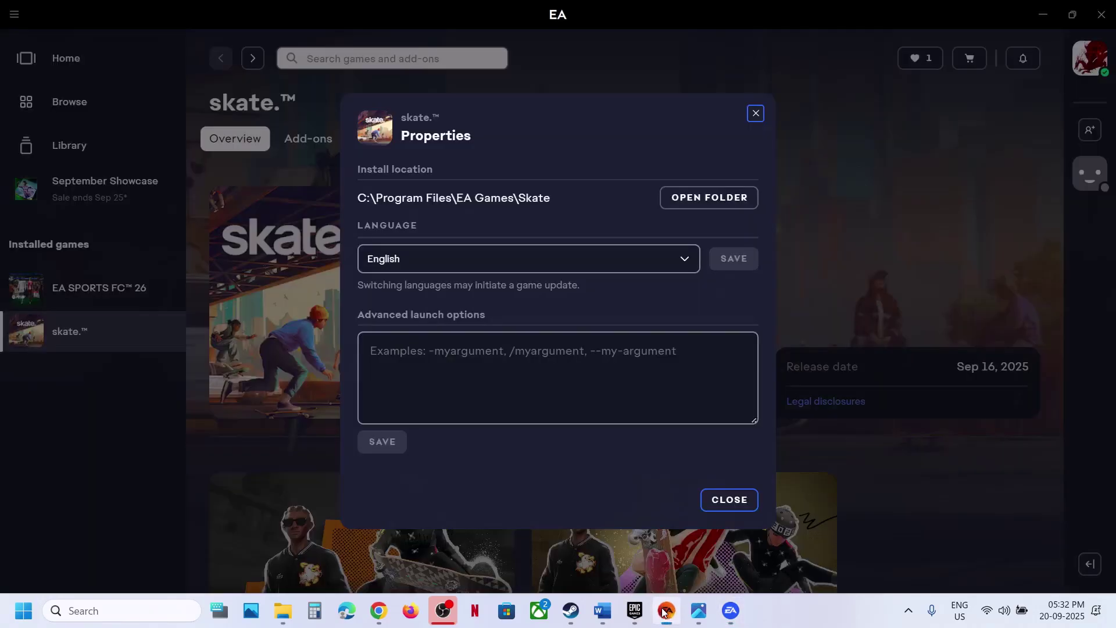
left_click(724, 495)
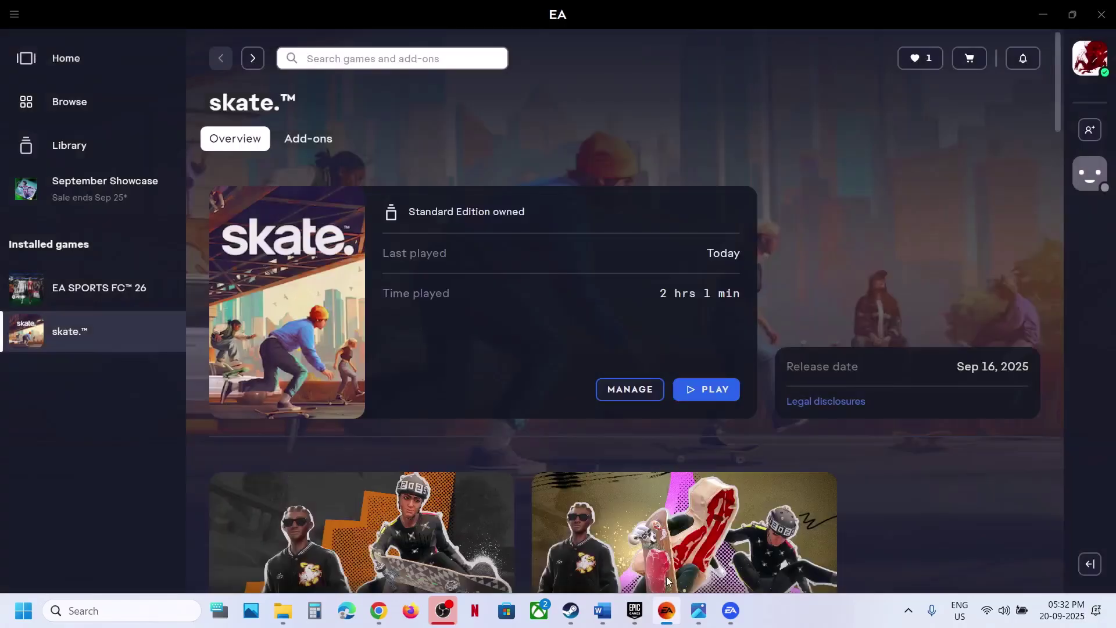
left_click(668, 615)
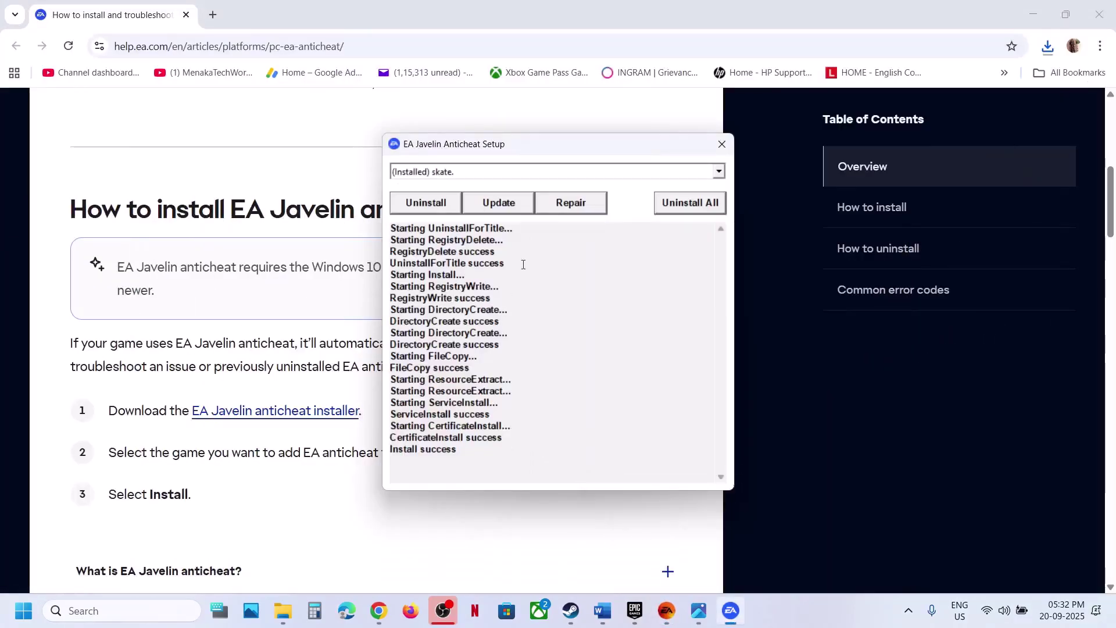
Run Update, Uninstall, Install and Uninstall again for skate.'s anticheat, then close the setup
left_click(480, 207)
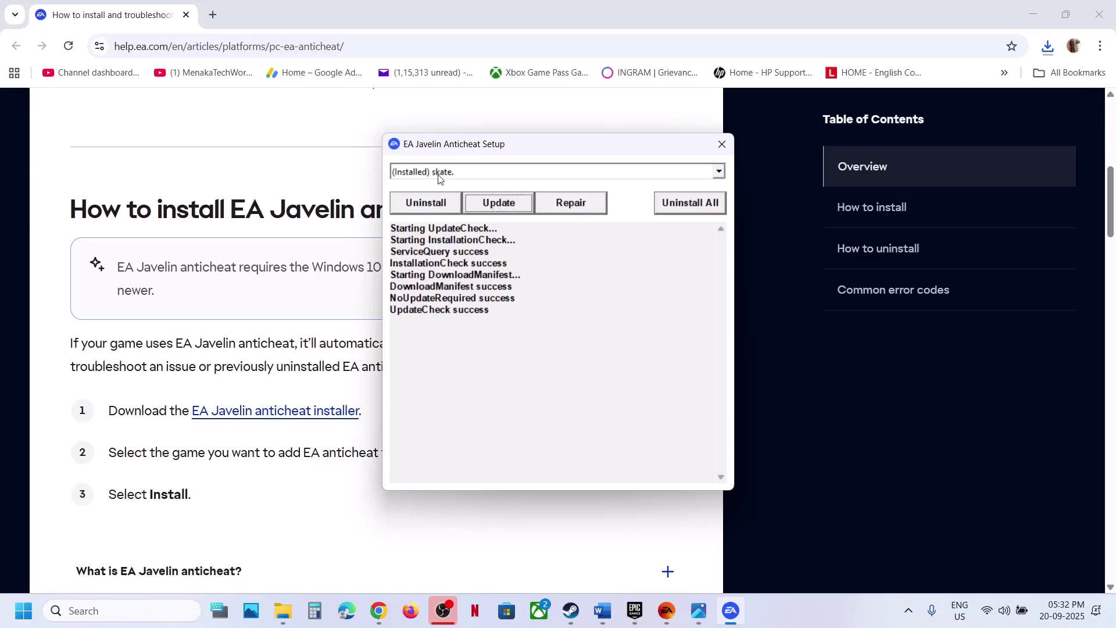
left_click(427, 209)
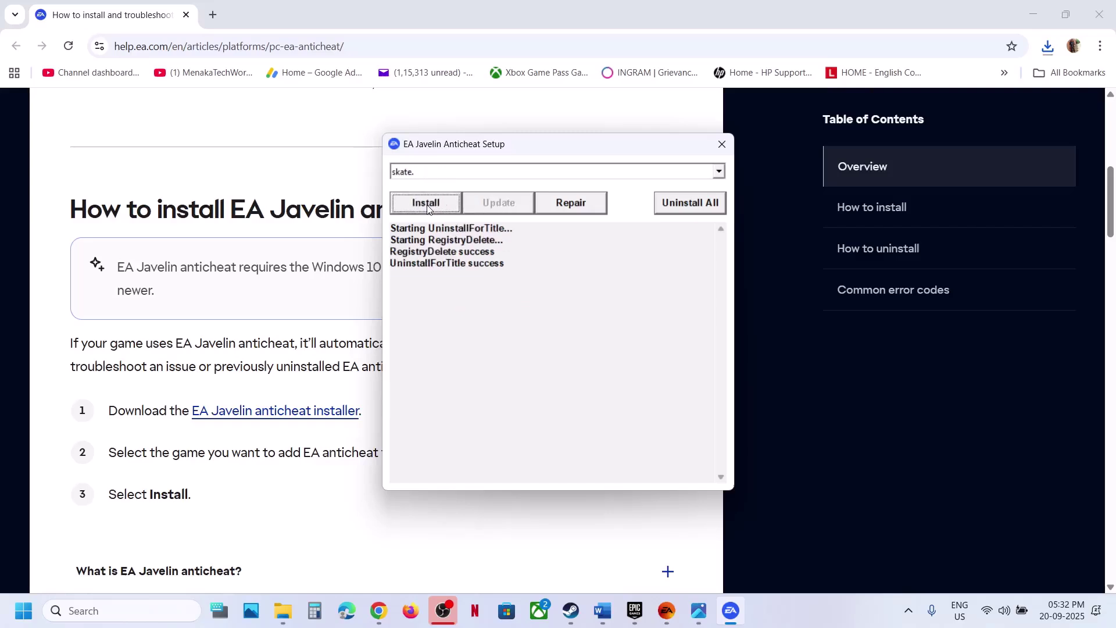
left_click(421, 208)
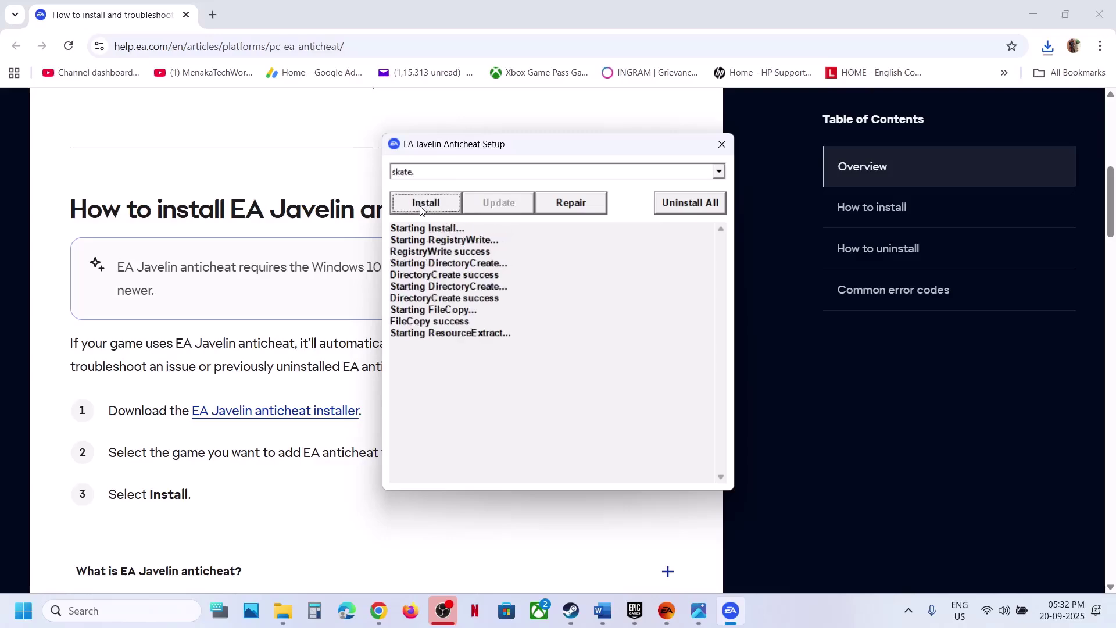
left_click(667, 617)
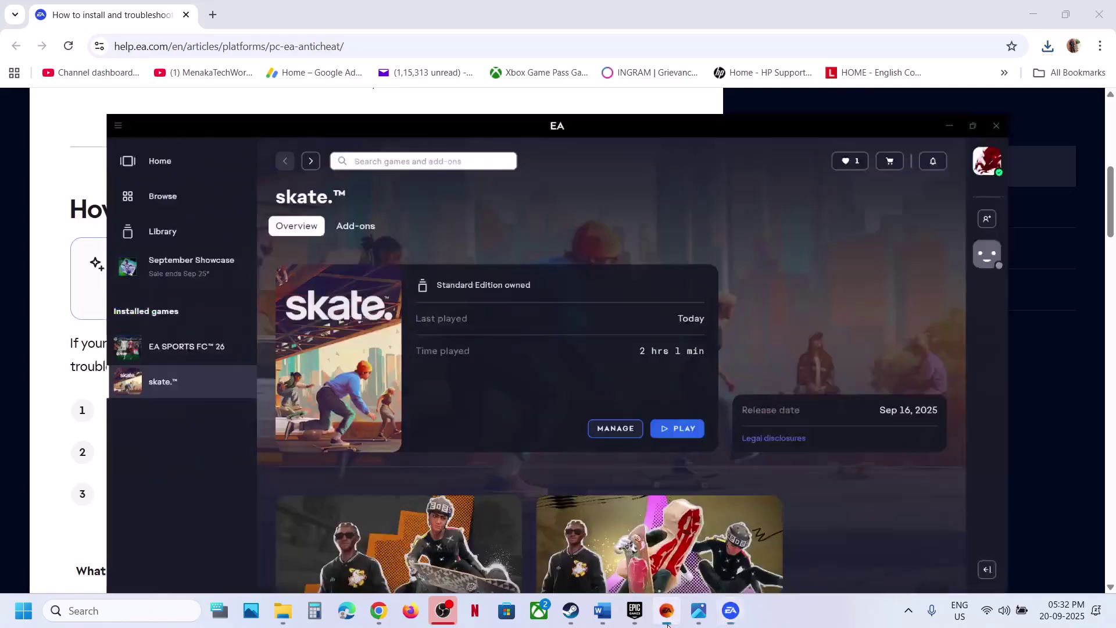
left_click(667, 619)
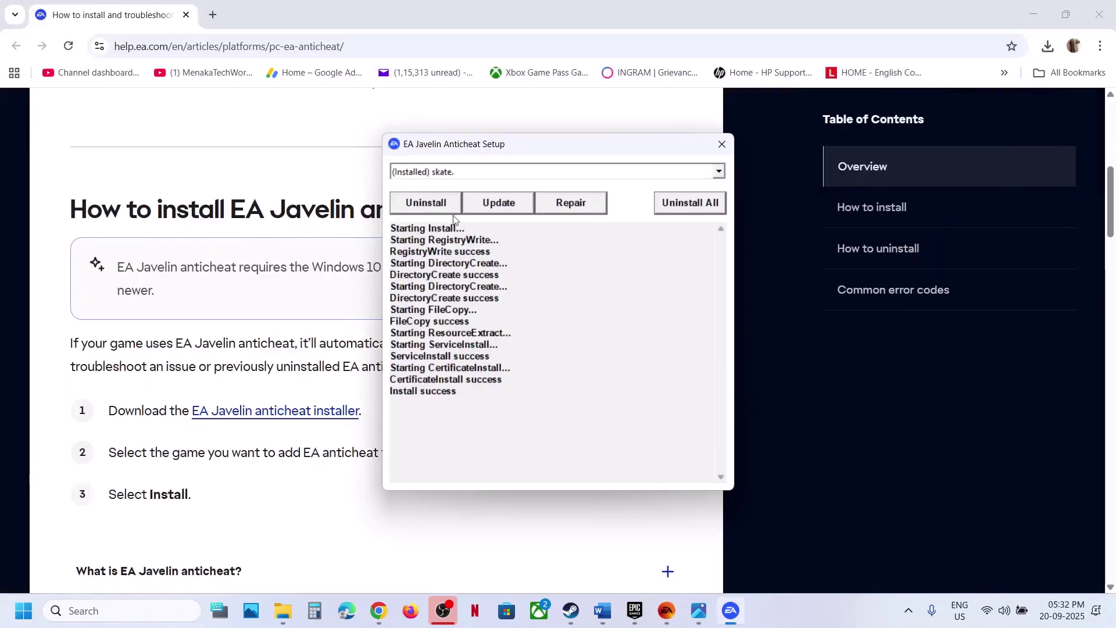
left_click(433, 204)
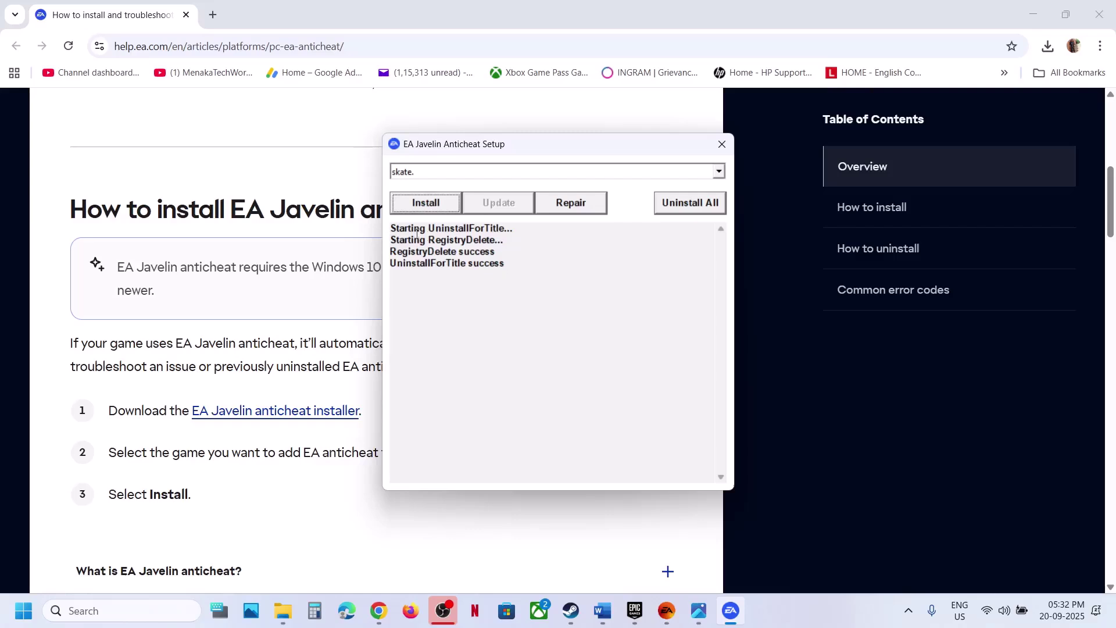
left_click(722, 144)
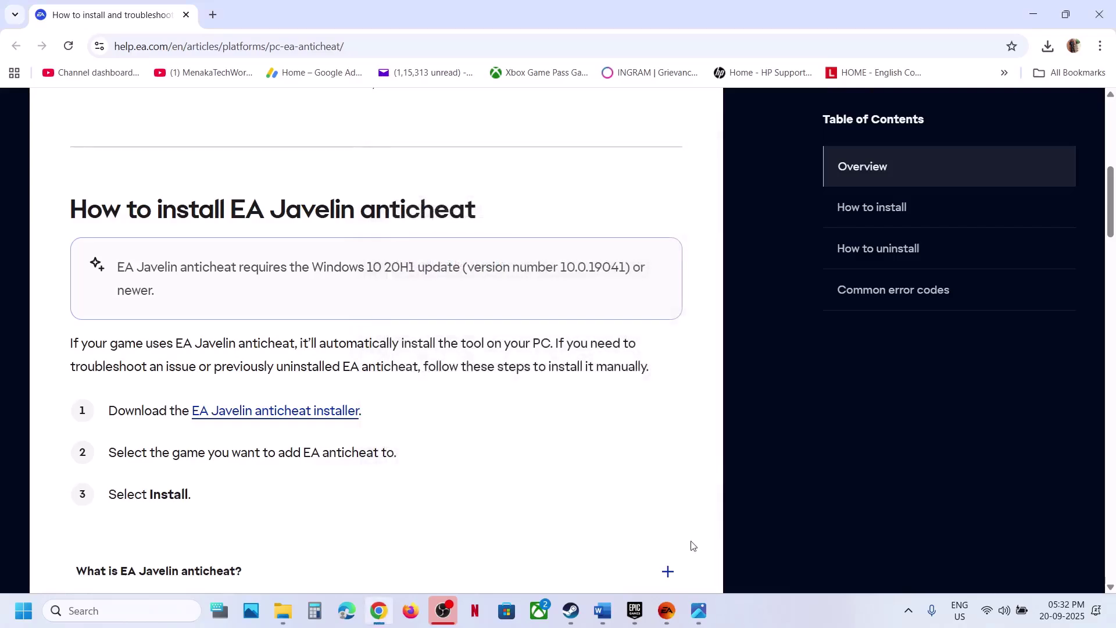
left_click(668, 611)
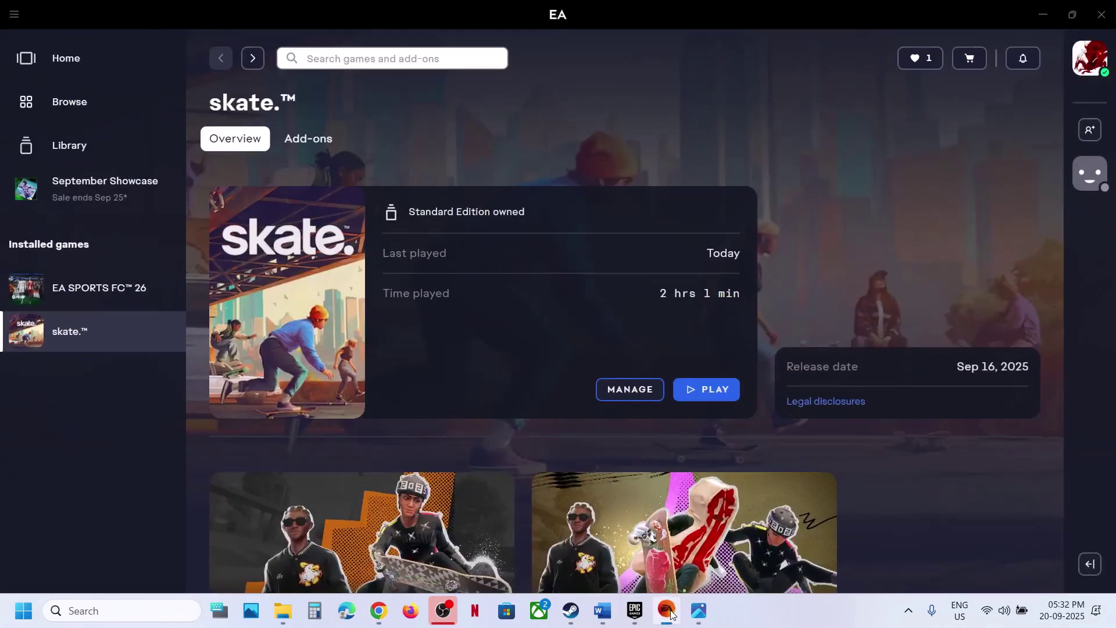
Launch skate. and approve the anticheat's permission prompt
left_click(716, 393)
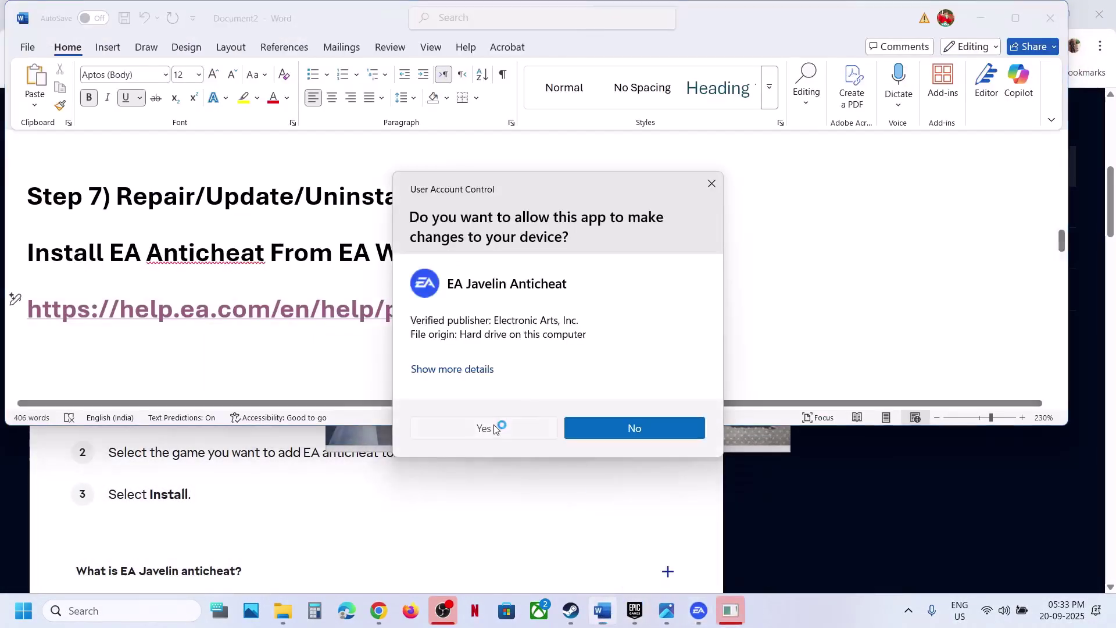
left_click(493, 424)
scroll(364, 266, "down", 1)
scroll(361, 261, "up", 2)
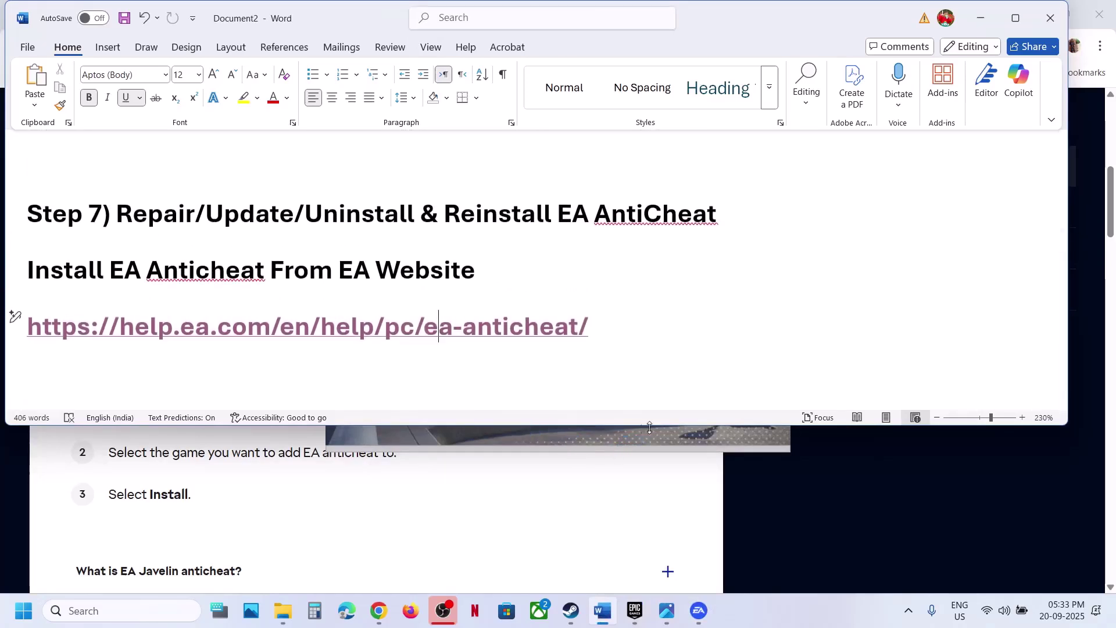
left_click(611, 437)
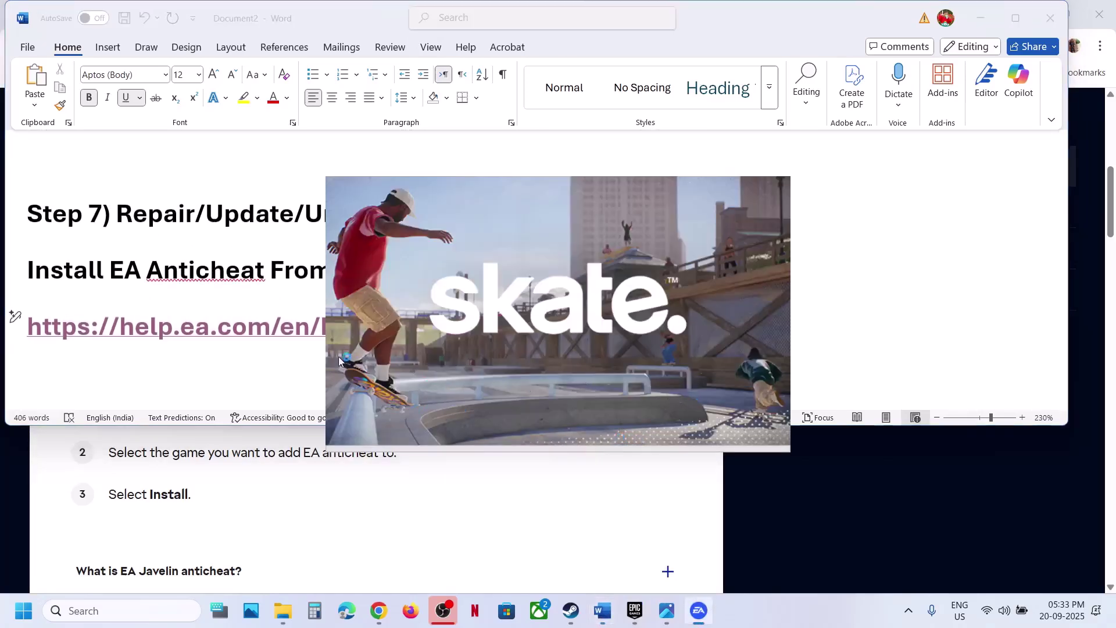
Select Step 8's 'Repair/verify the game files' text in the Word guide, then return to the skate. splash window
left_click(269, 347)
scroll(268, 346, "down", 3)
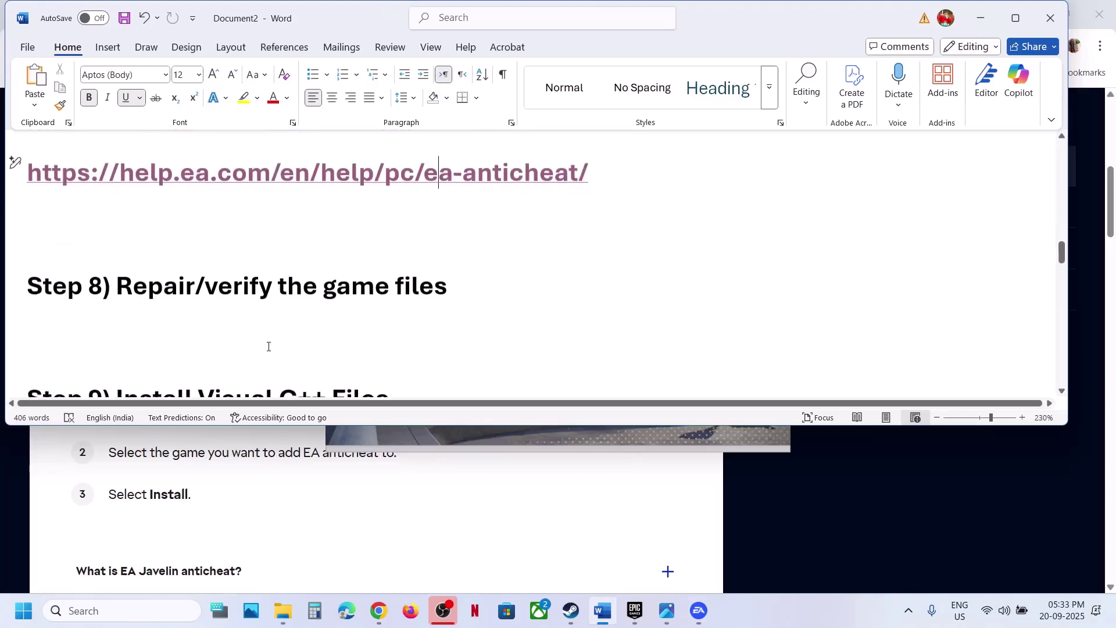
left_click_drag(116, 284, 498, 281)
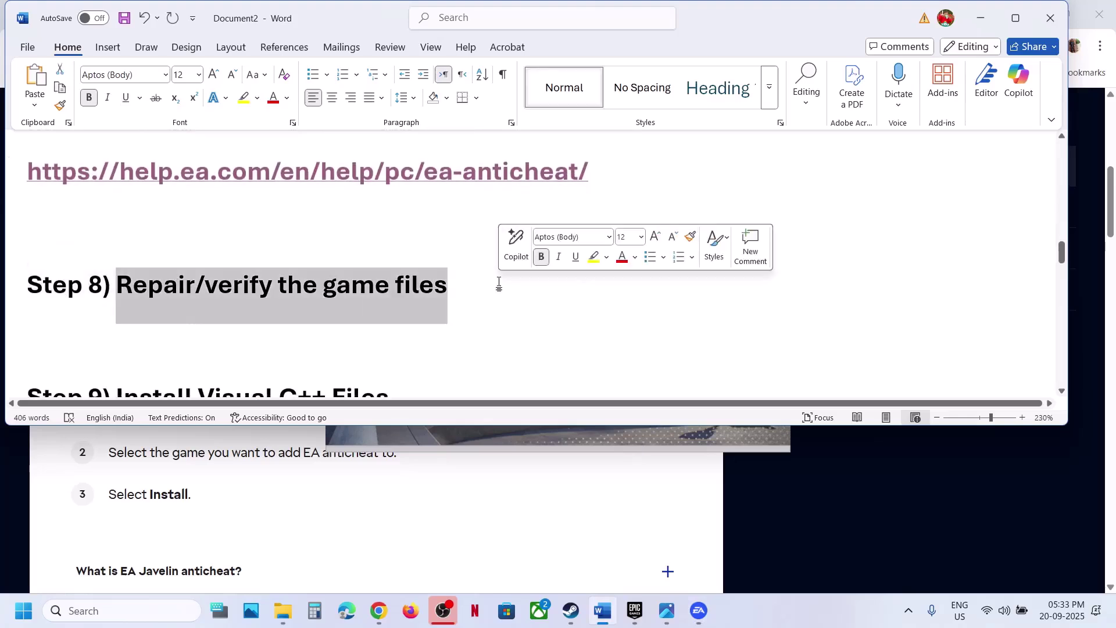
left_click(552, 442)
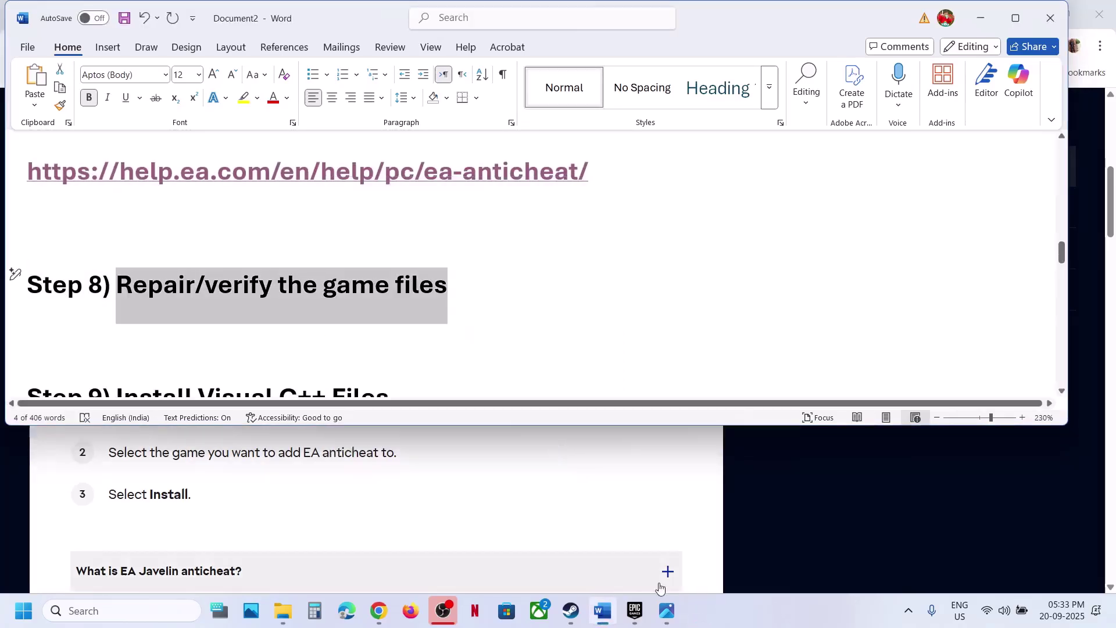
left_click(570, 610)
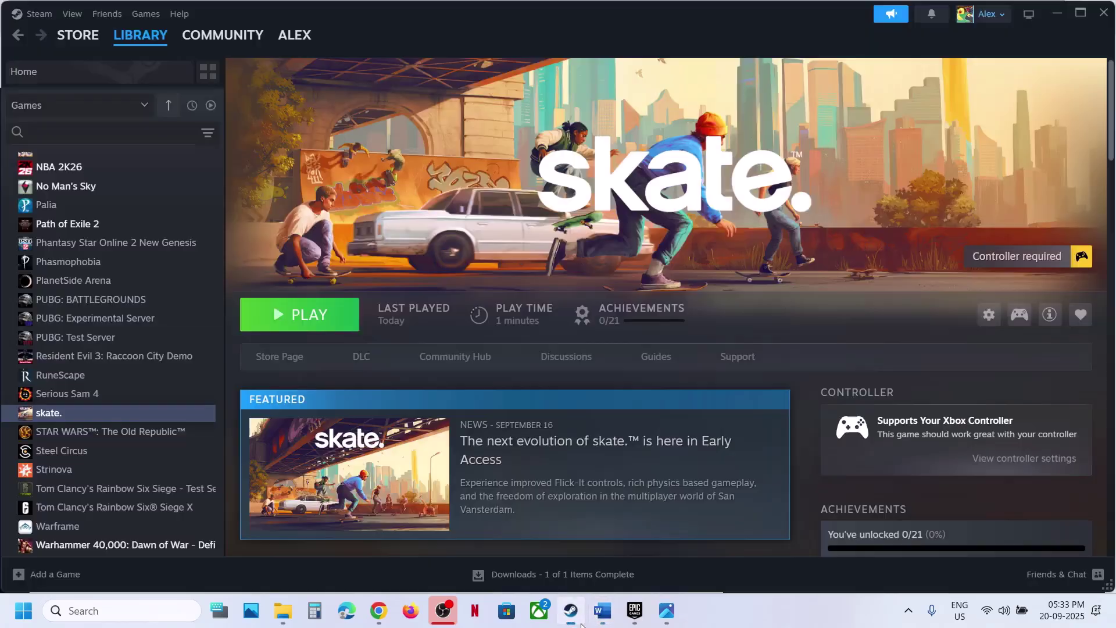
right_click(116, 416)
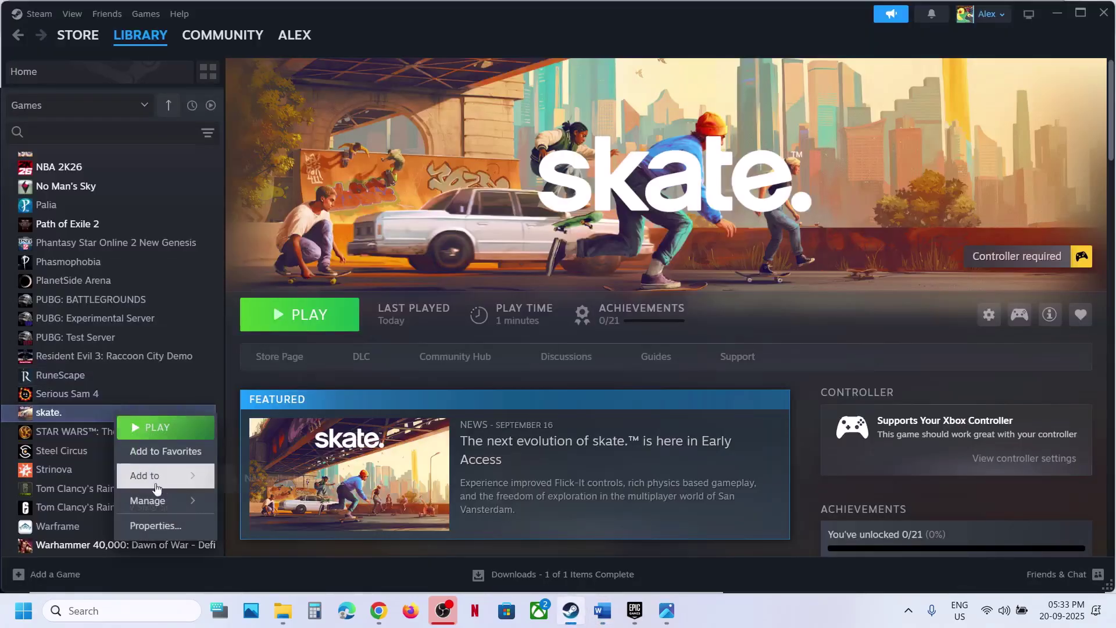
left_click(152, 523)
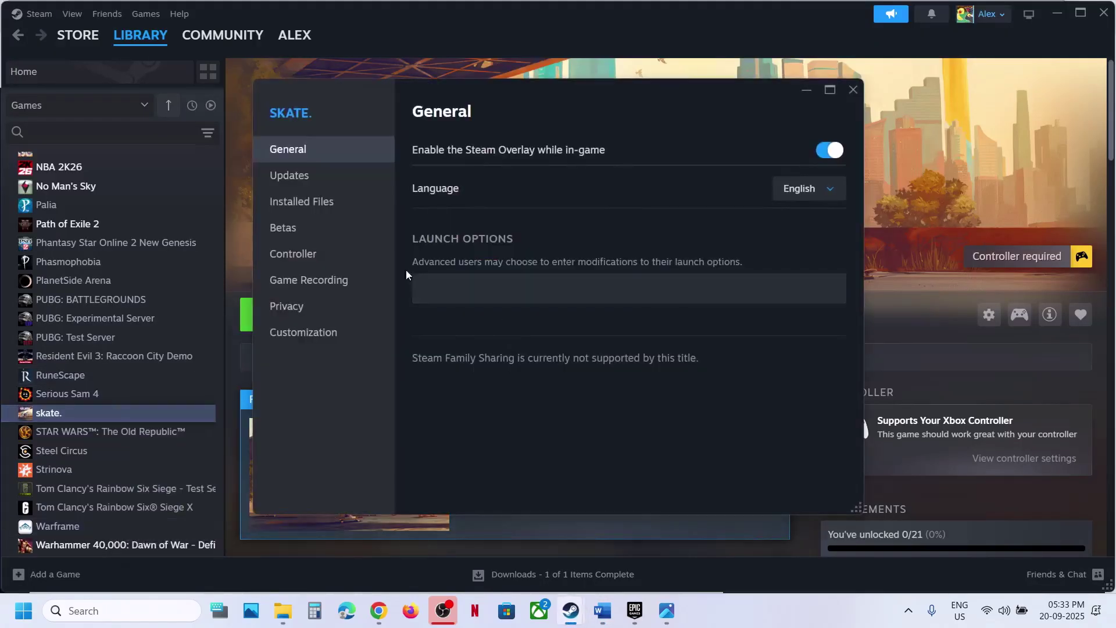
left_click(303, 207)
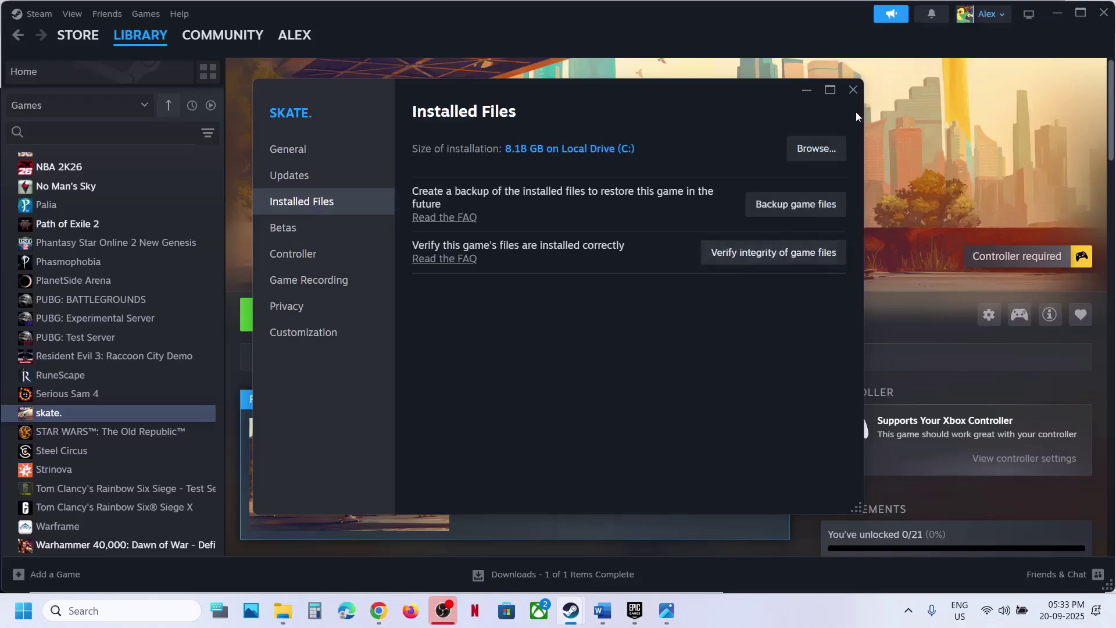
left_click(855, 91)
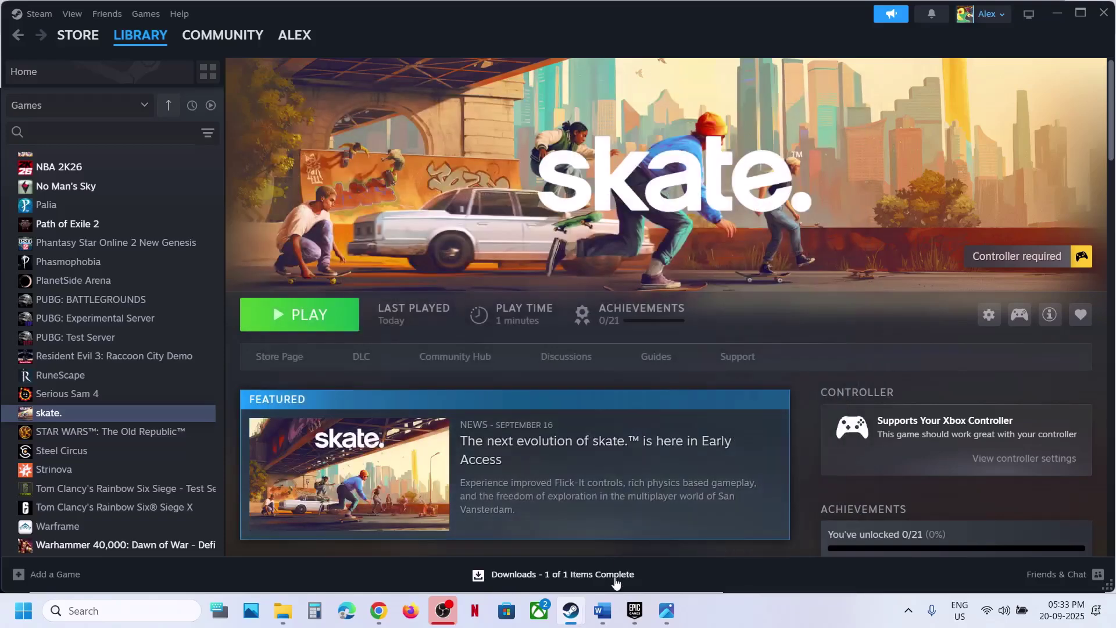
Check skate.'s MANAGE options in the EA app, then scroll the Word guide to Step 9
left_click(909, 610)
left_click(851, 566)
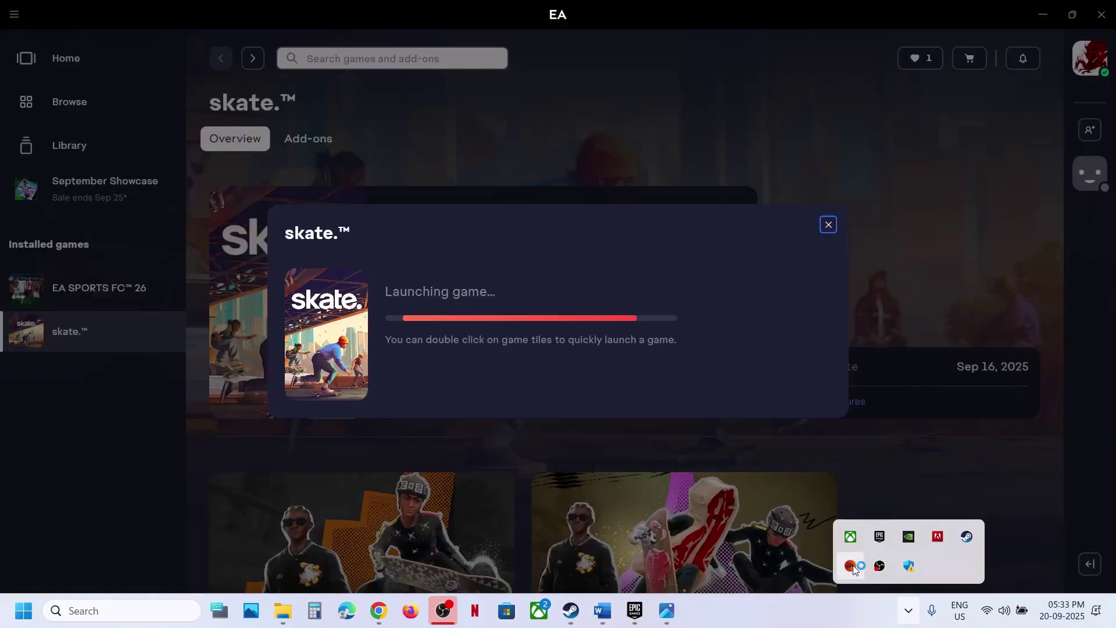
left_click(627, 390)
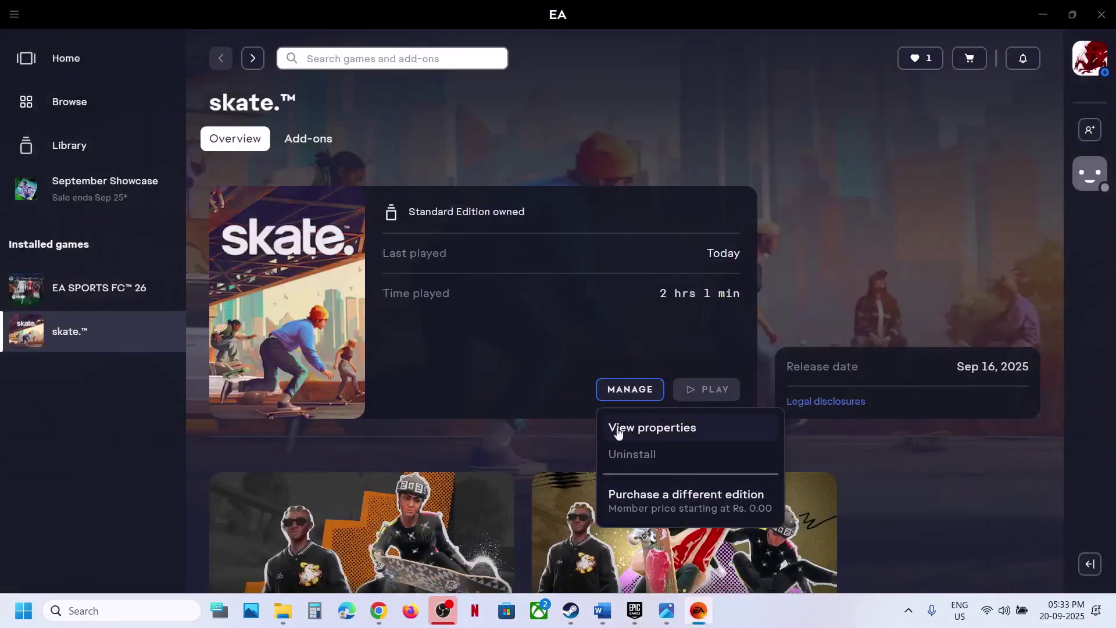
left_click(526, 340)
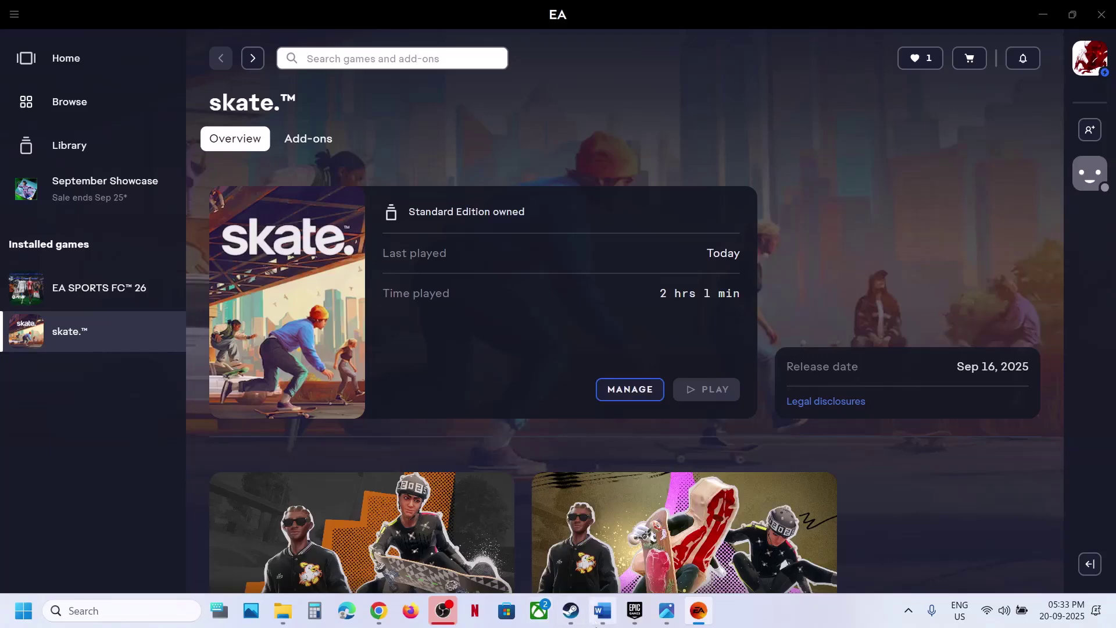
left_click(599, 617)
scroll(360, 290, "down", 3)
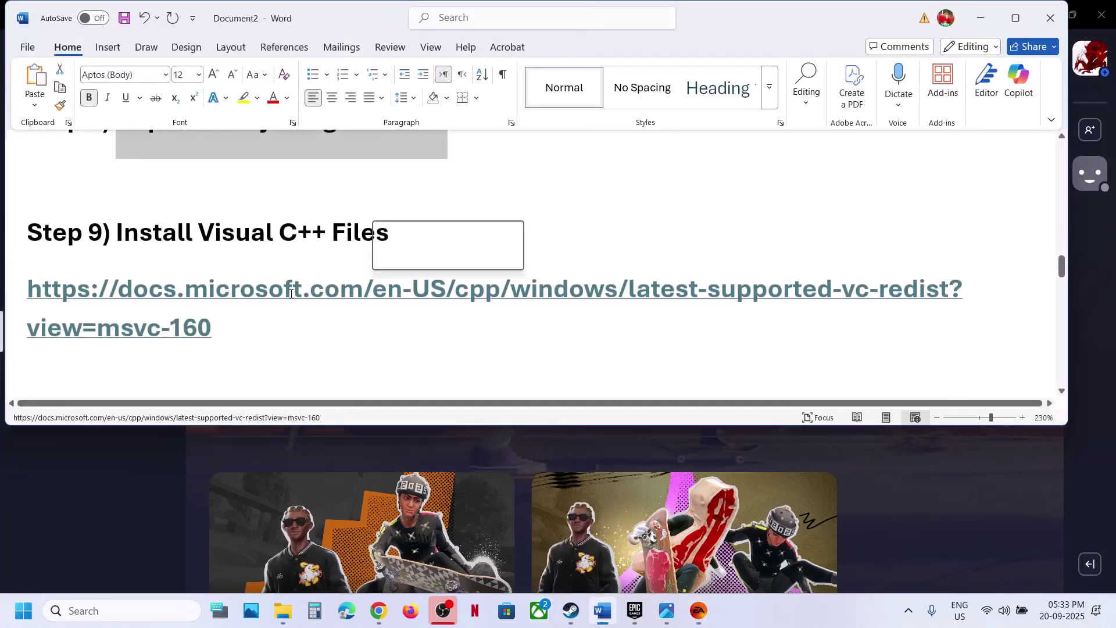
Download the x86 Visual C++ redistributable from Step 9's link and run its Repair
left_click(291, 294, "ctrl")
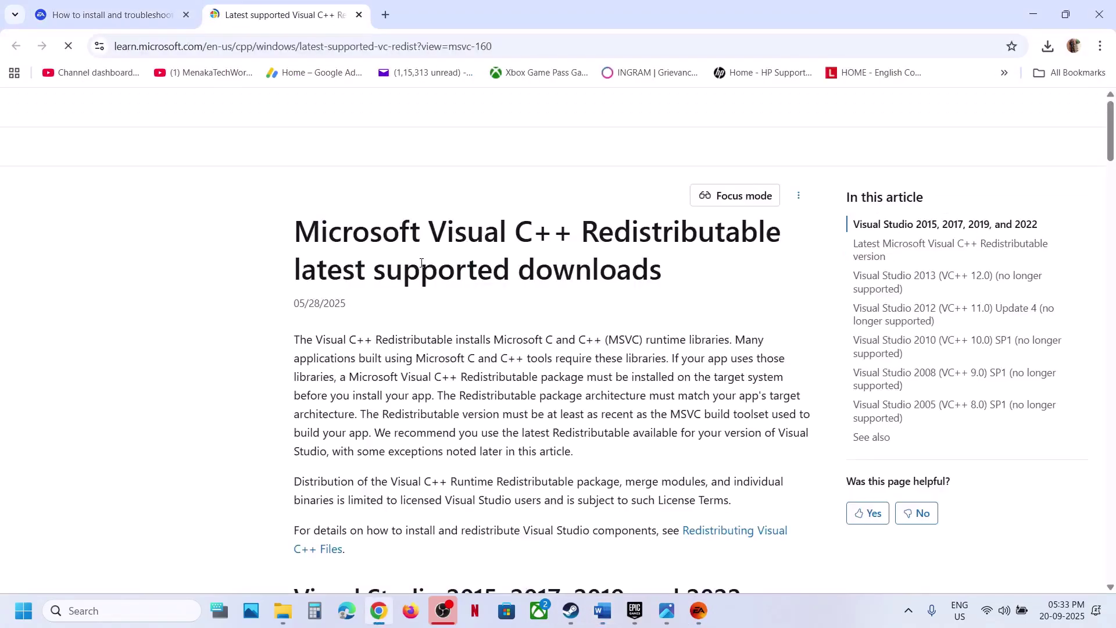
scroll(462, 315, "down", 15)
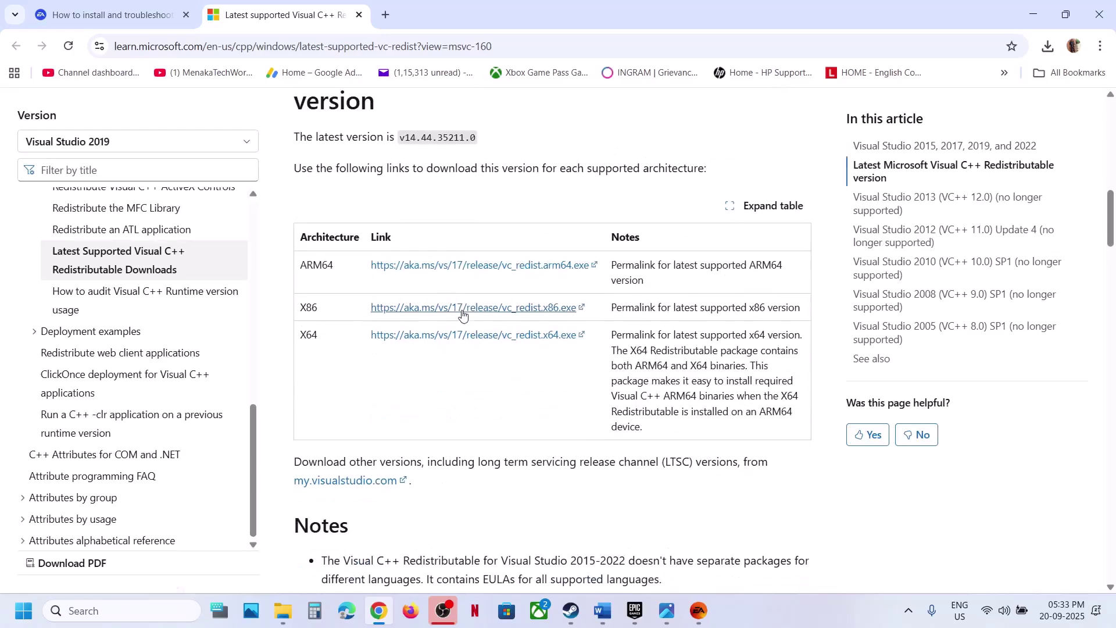
left_click(461, 312)
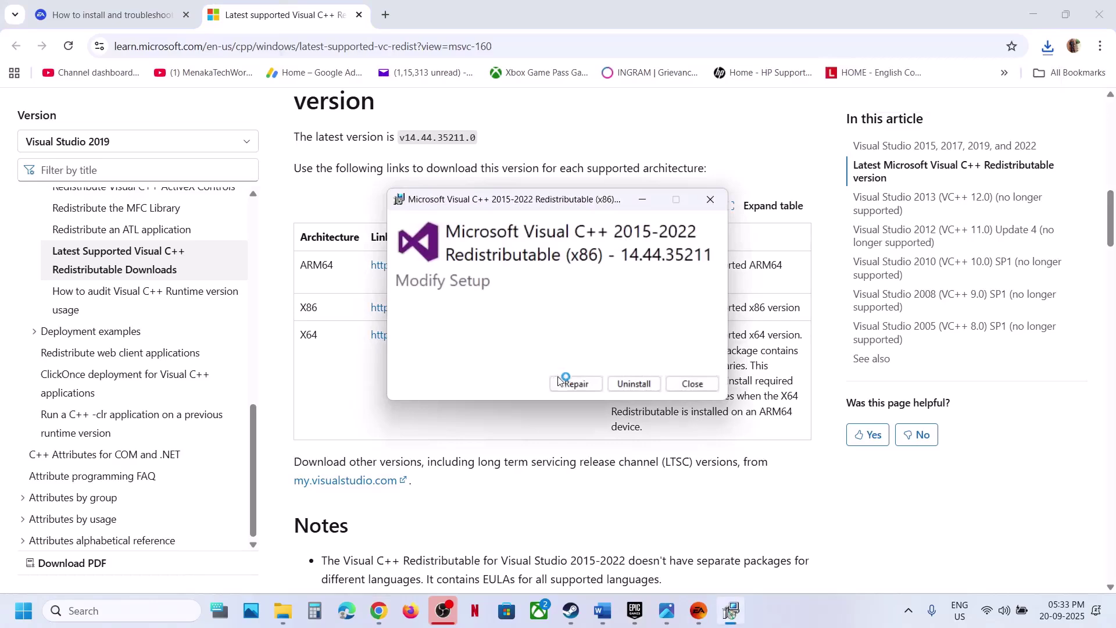
left_click(559, 382)
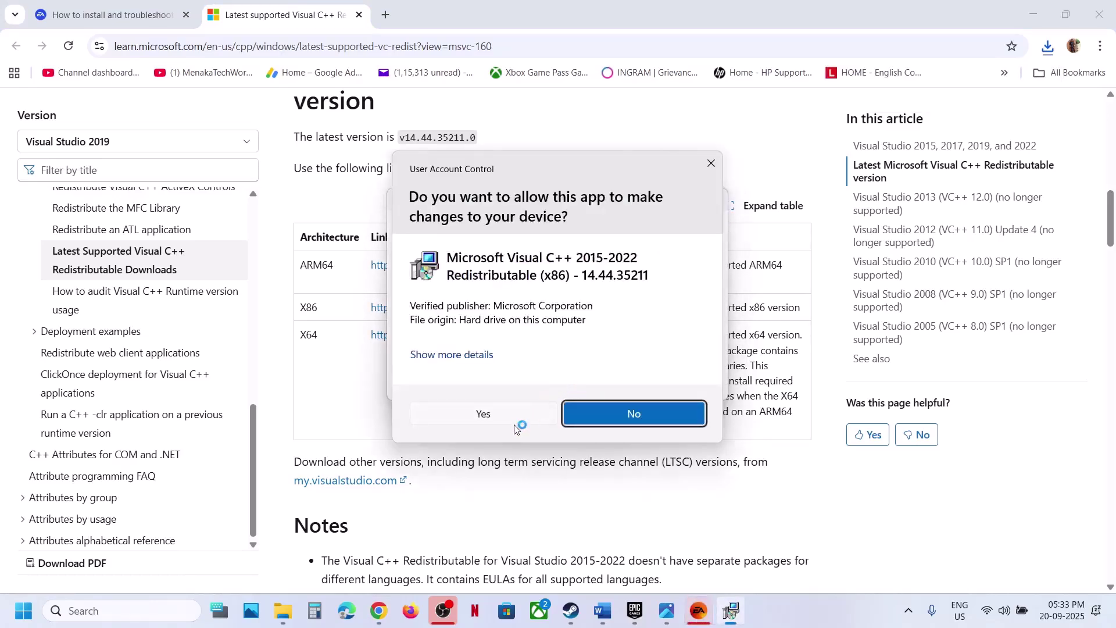
left_click(494, 413)
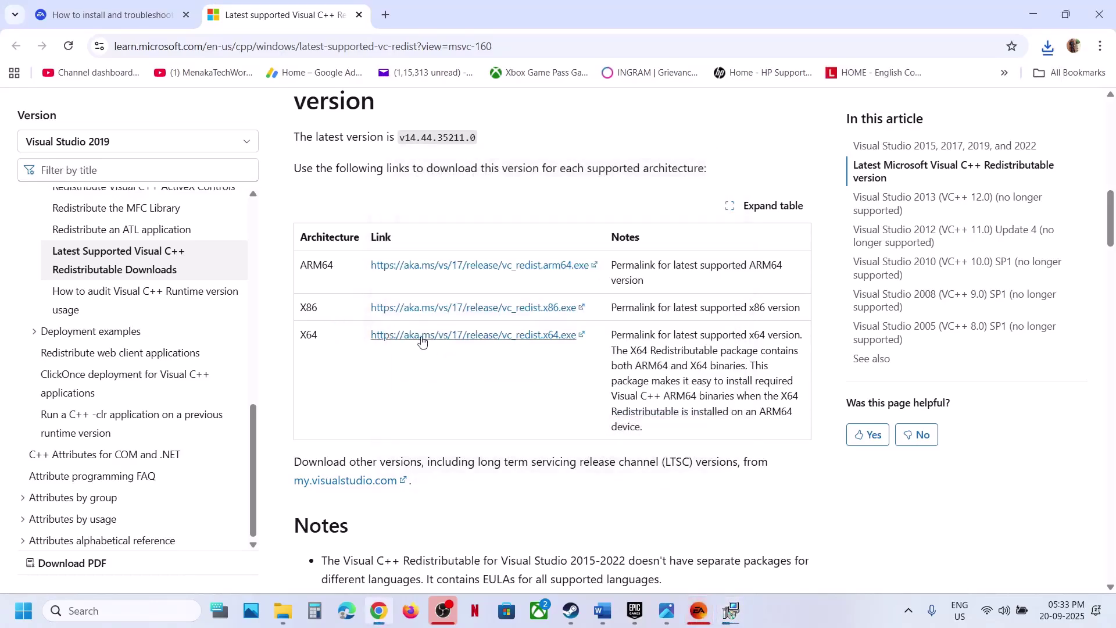
Run the downloaded x64 Visual C++ redistributable and repair it too
left_click(1048, 47)
left_click(920, 113)
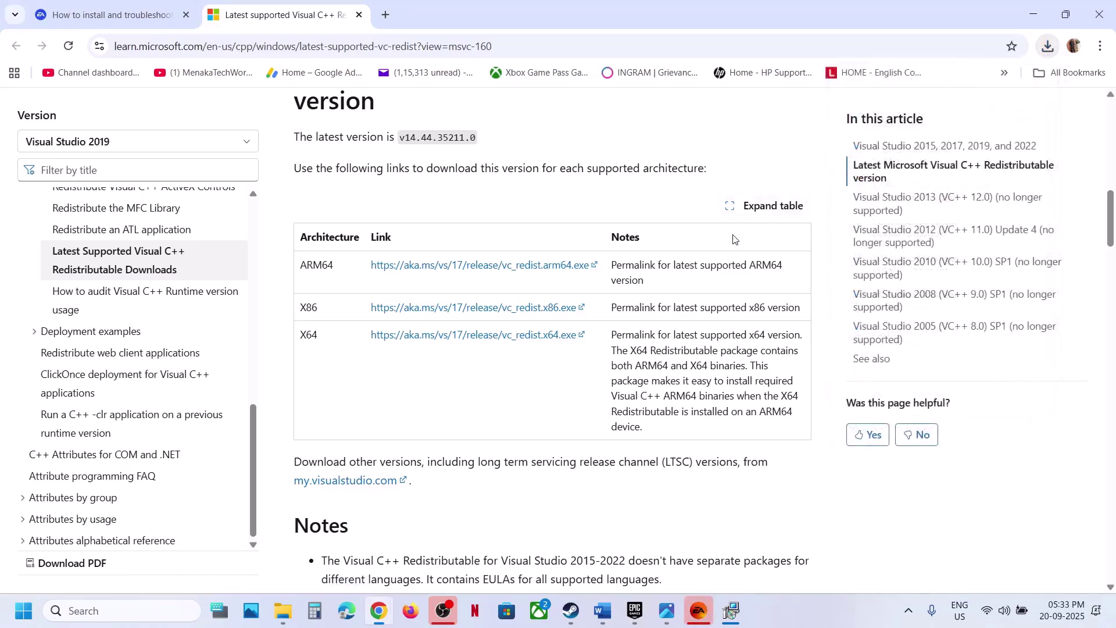
left_click(586, 384)
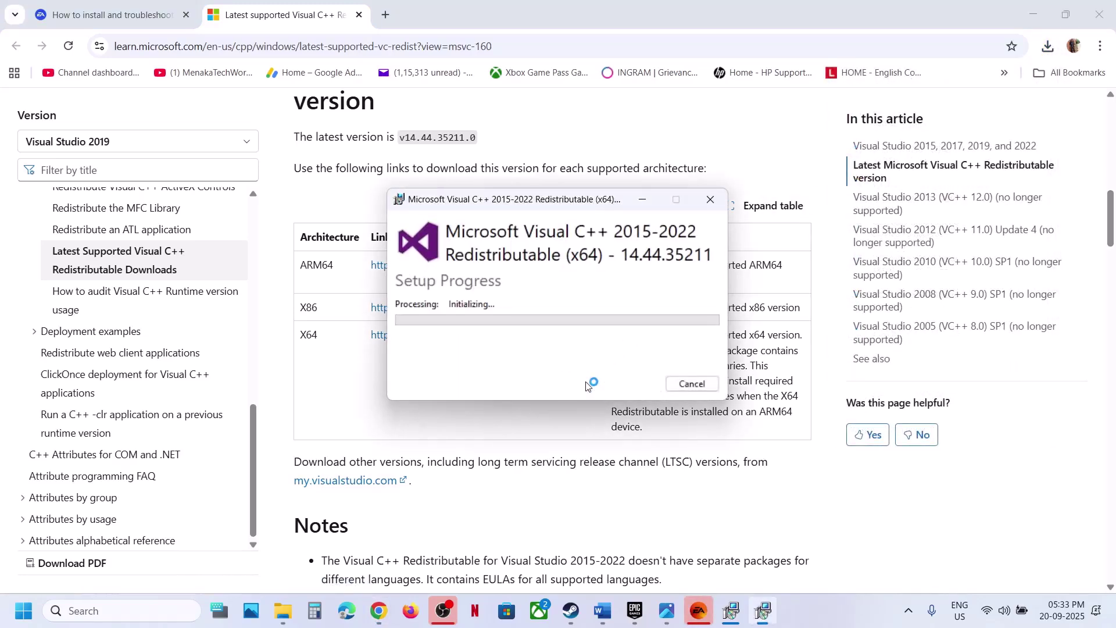
left_click(517, 424)
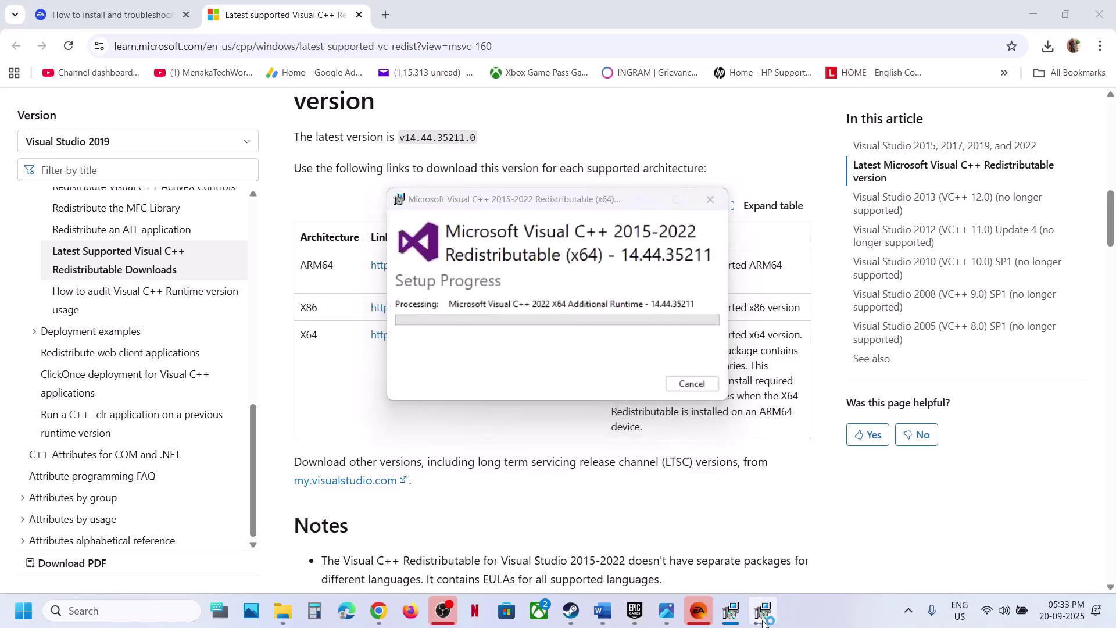
Close the x86 and x64 setup success windows and return to the Word guide
left_click(731, 611)
left_click_drag(598, 199, 301, 293)
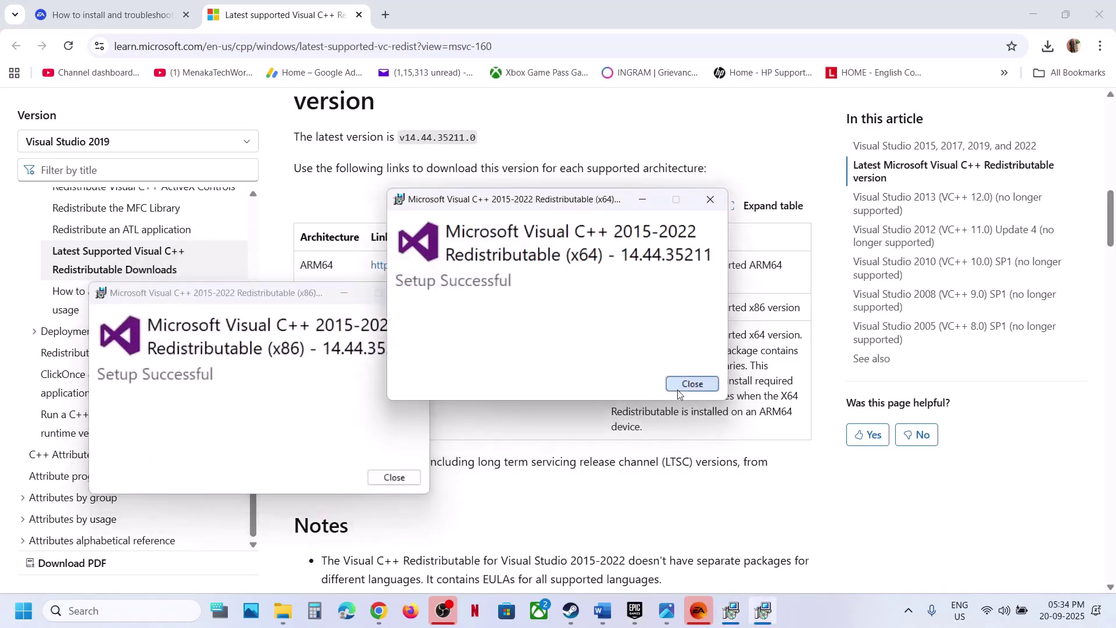
left_click(678, 388)
left_click(392, 476)
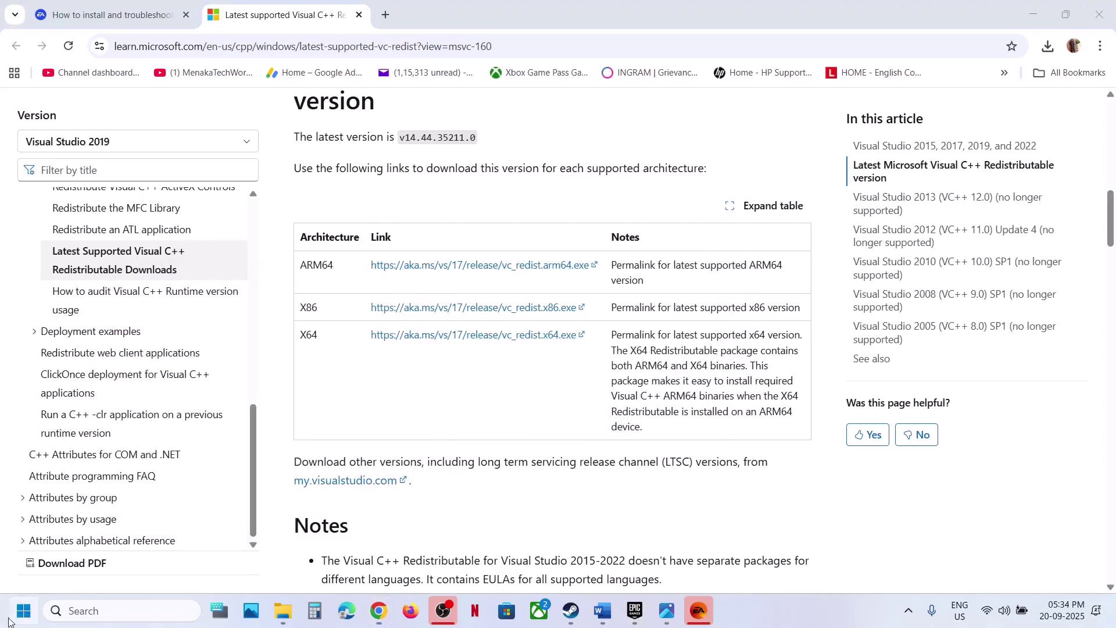
key("super")
left_click(424, 559)
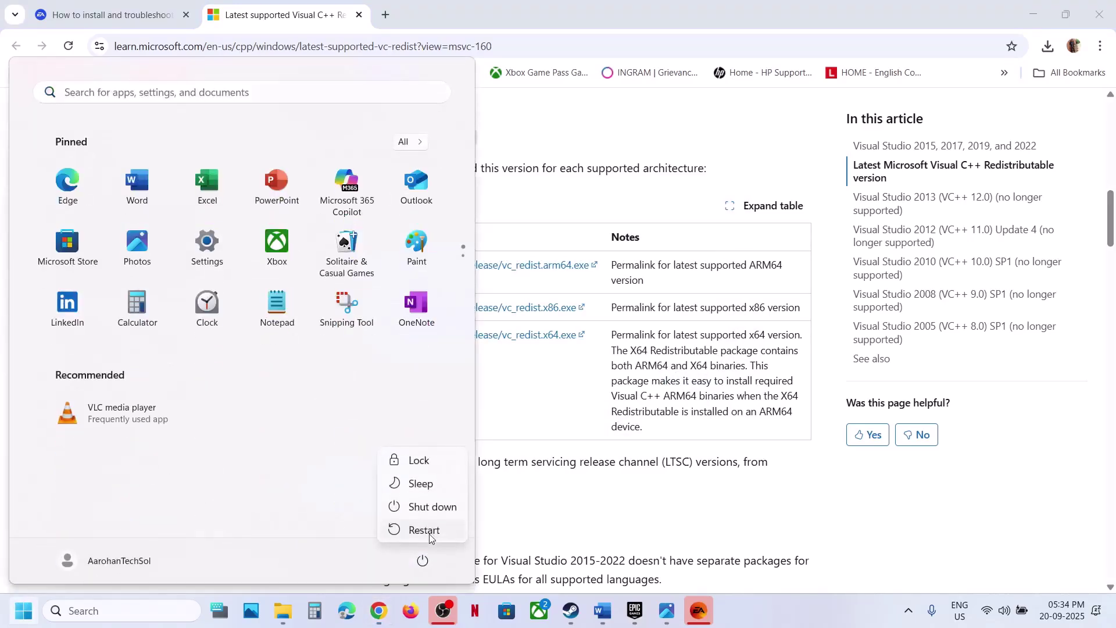
left_click(602, 611)
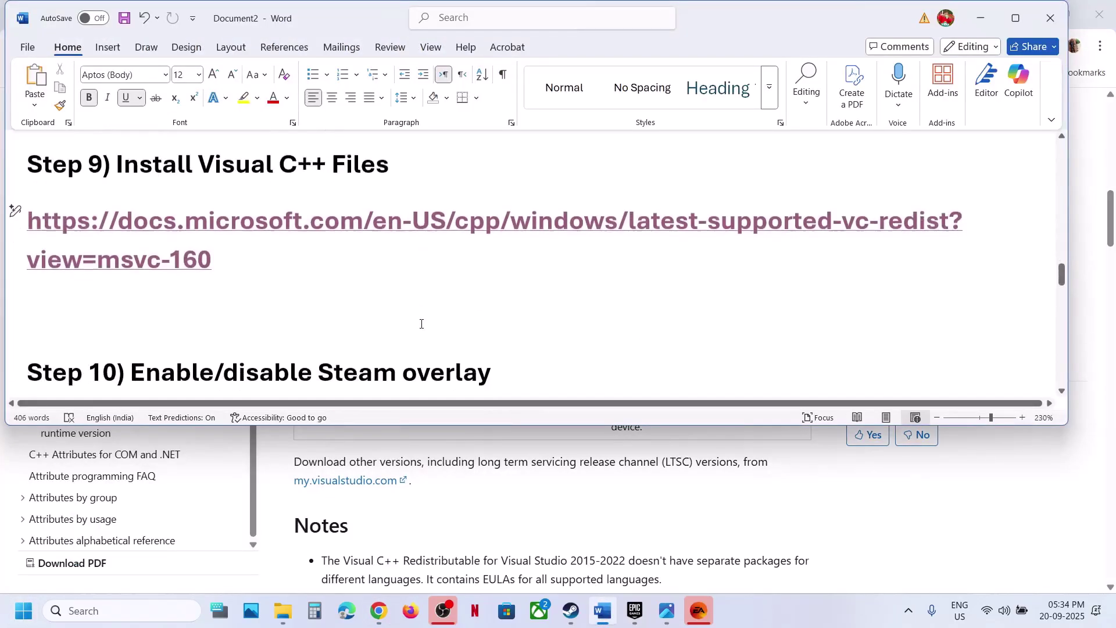
Toggle 'Enable the Steam Overlay' off and back on in skate.'s Steam properties
scroll(422, 323, "down", 3)
left_click_drag(215, 279, 506, 282)
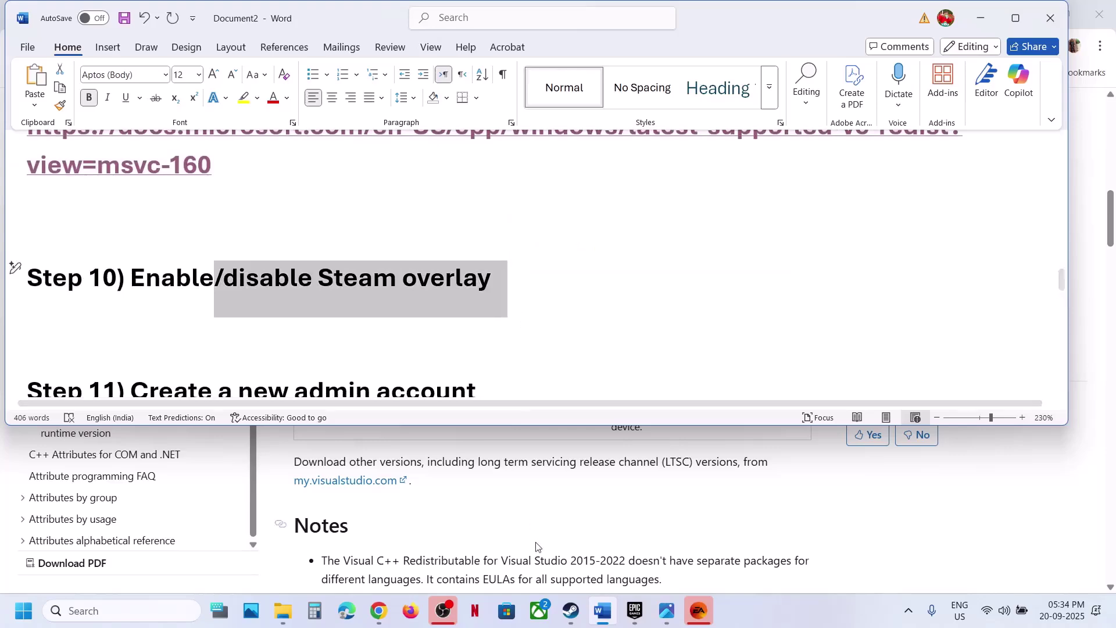
left_click(569, 614)
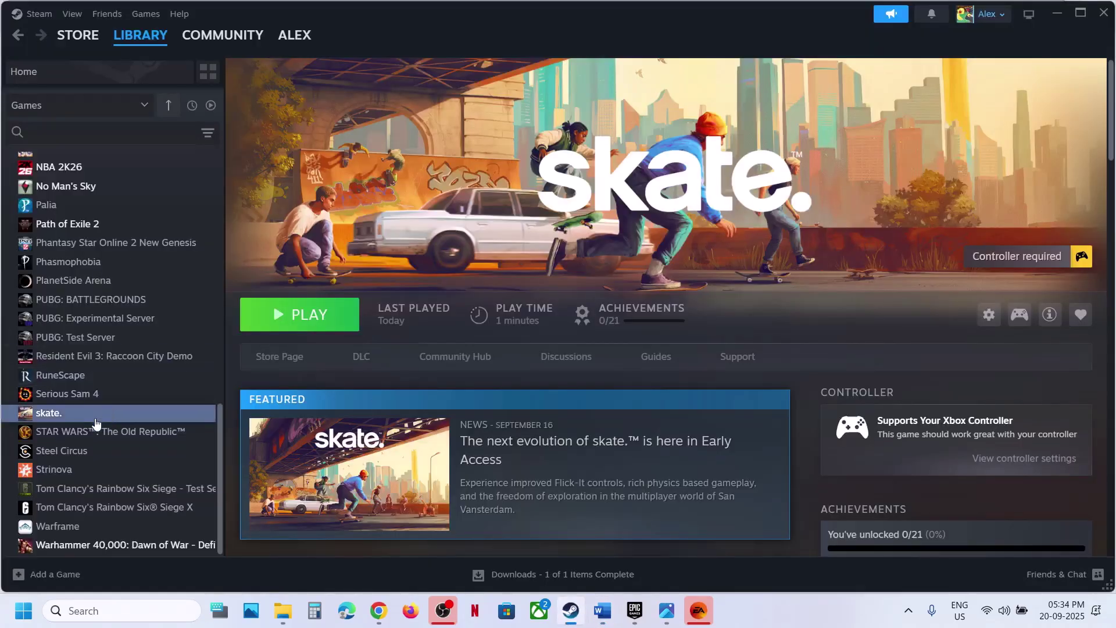
right_click(96, 419)
left_click(149, 529)
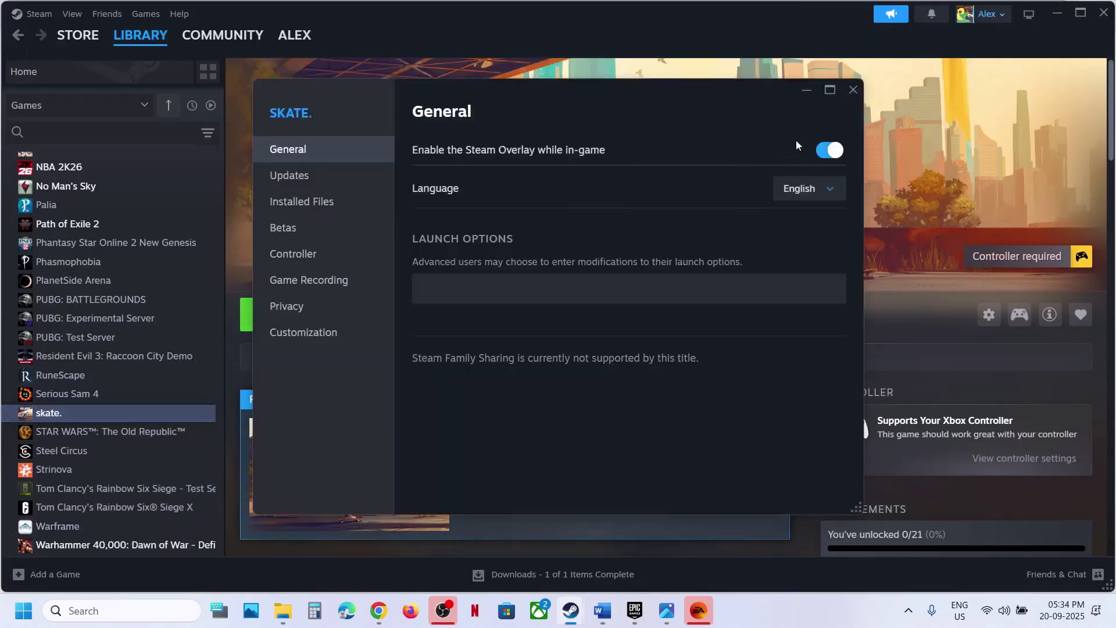
left_click(822, 153)
left_click(839, 159)
left_click(852, 93)
Check the overlay in Steam's global In Game settings, then return to the Word guide
left_click(37, 14)
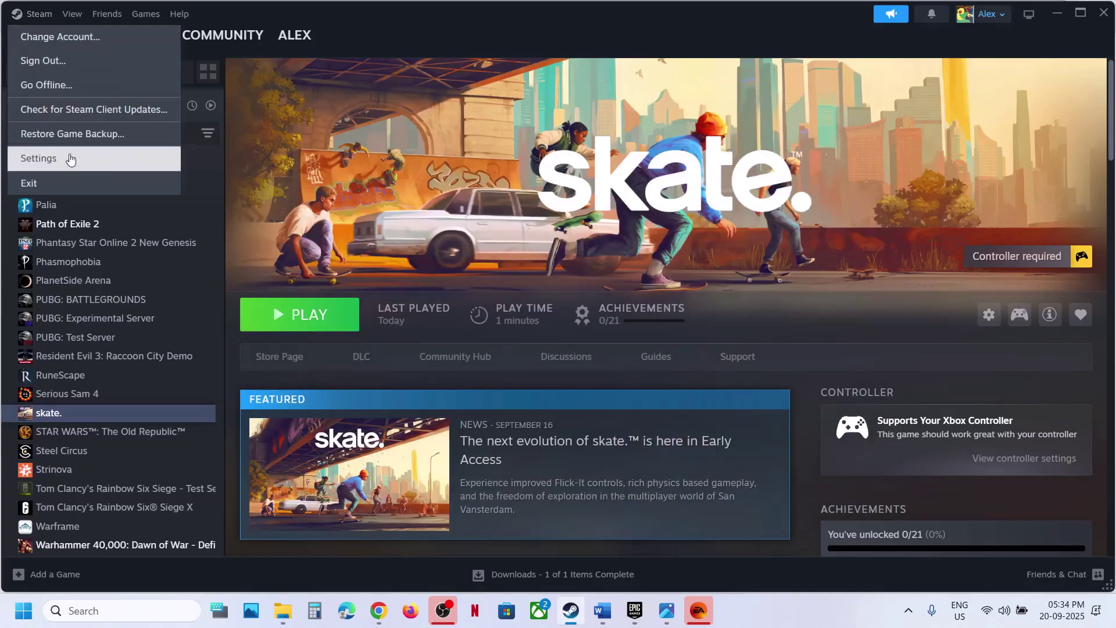
left_click(65, 165)
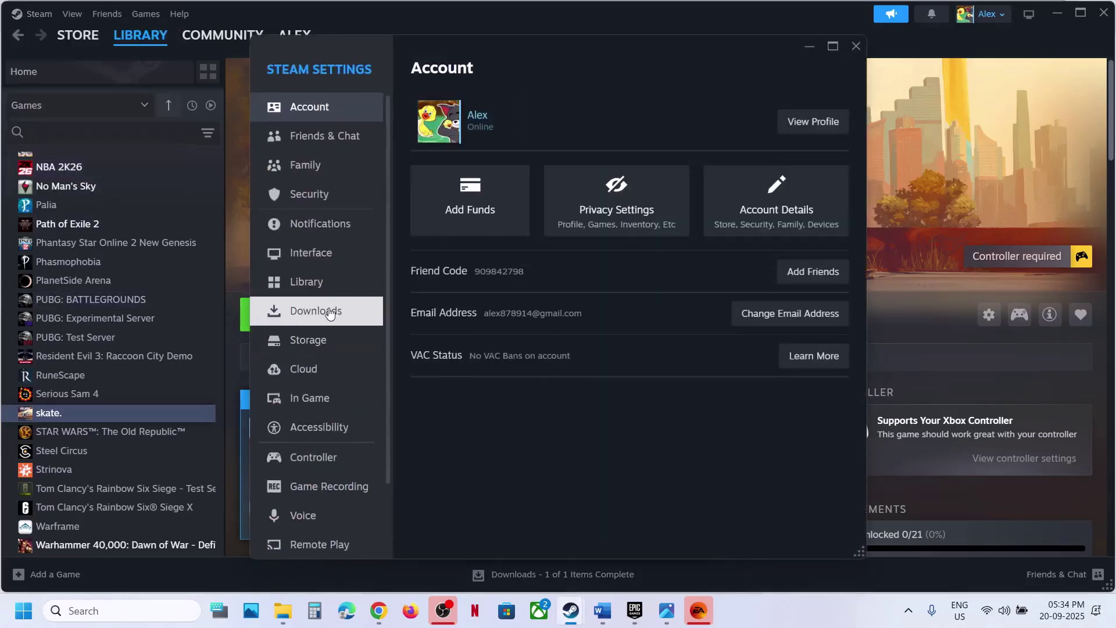
left_click(313, 396)
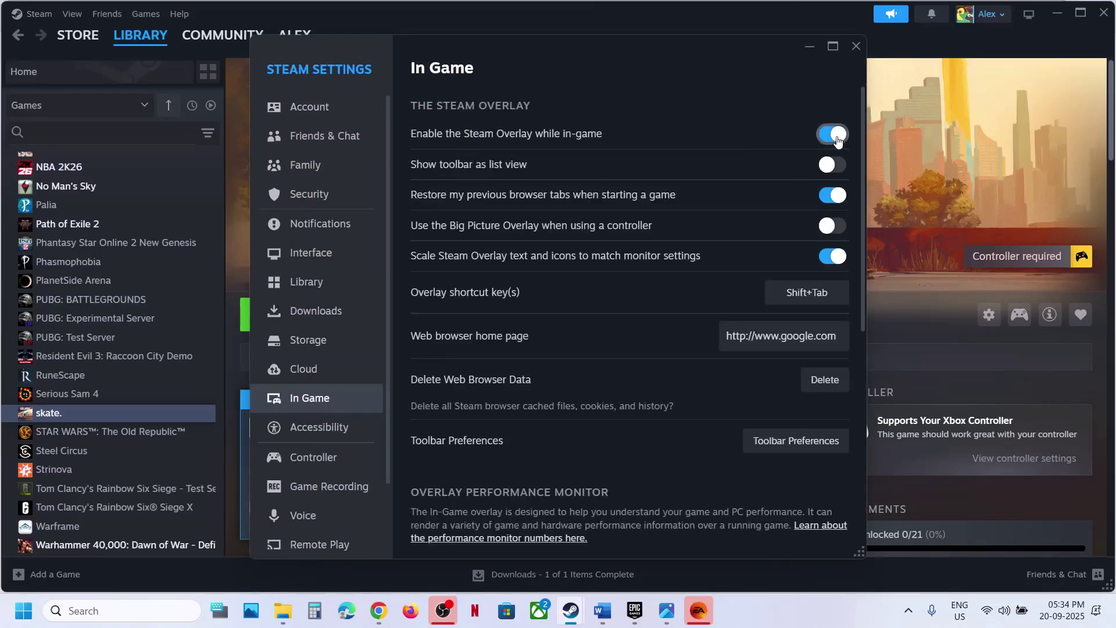
left_click(855, 45)
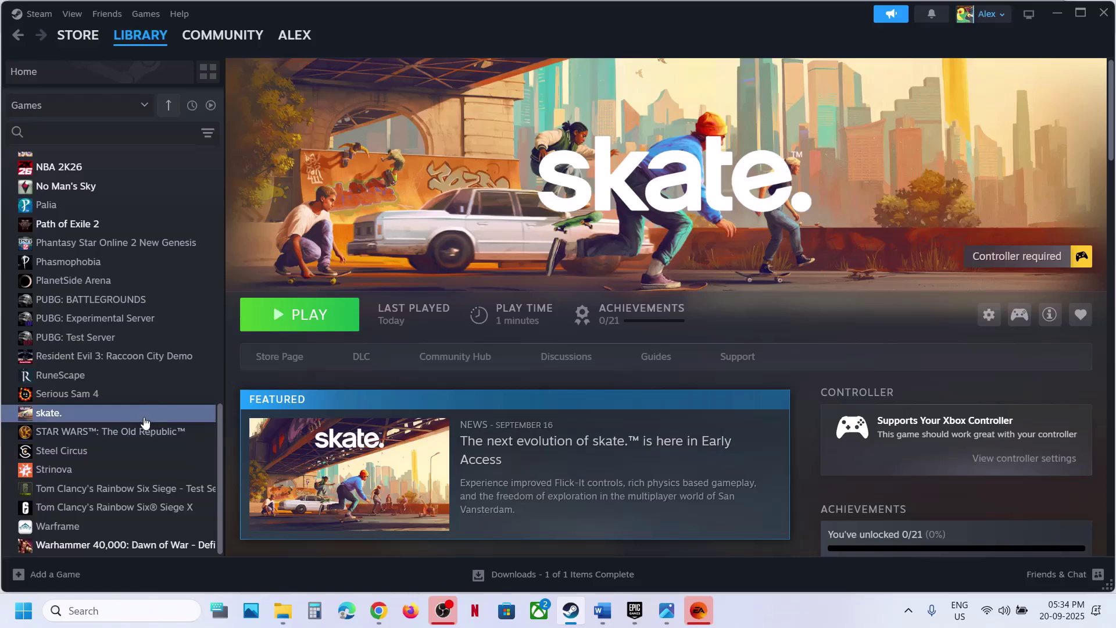
left_click(602, 610)
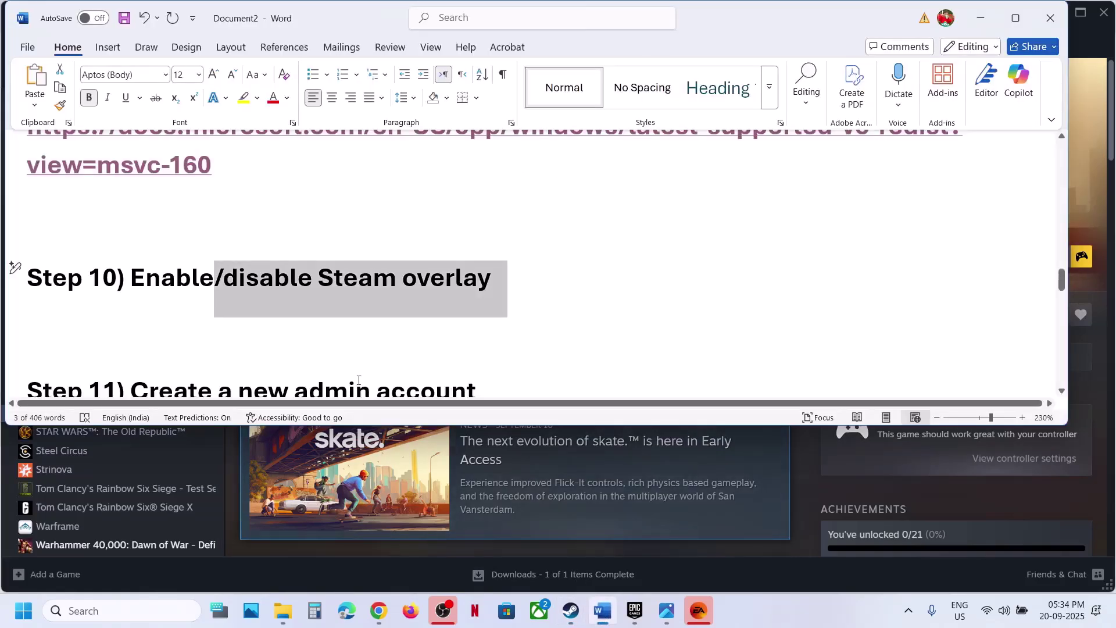
Highlight the Step 11 heading in the Word guide, then go to Settings' Other users page
scroll(358, 380, "down", 3)
left_click_drag(185, 281, 514, 226)
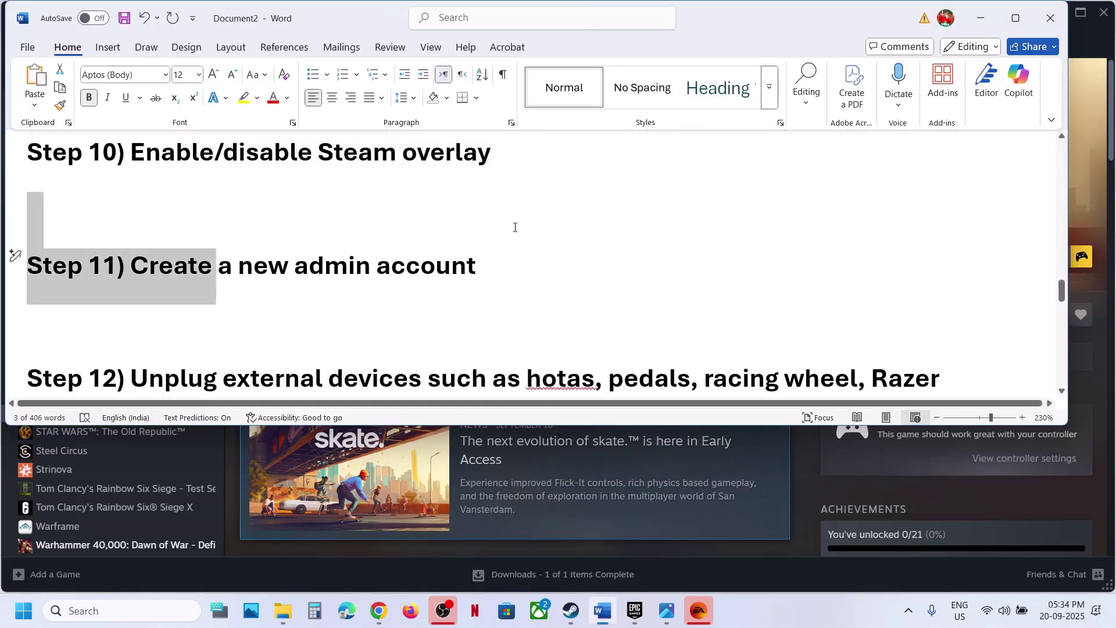
key("super+i")
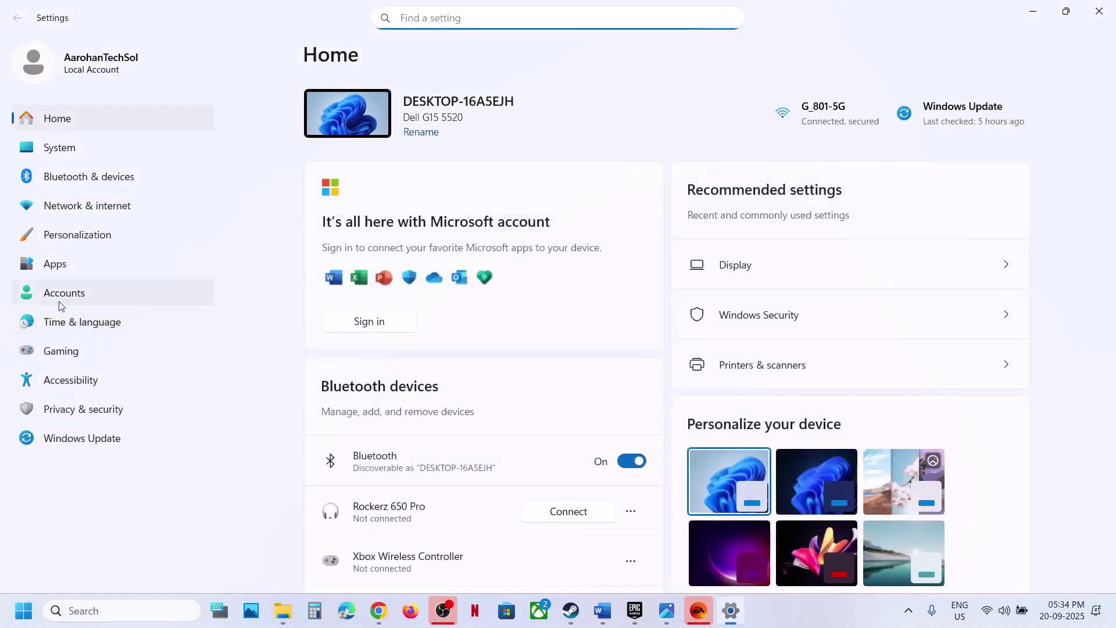
left_click(61, 305)
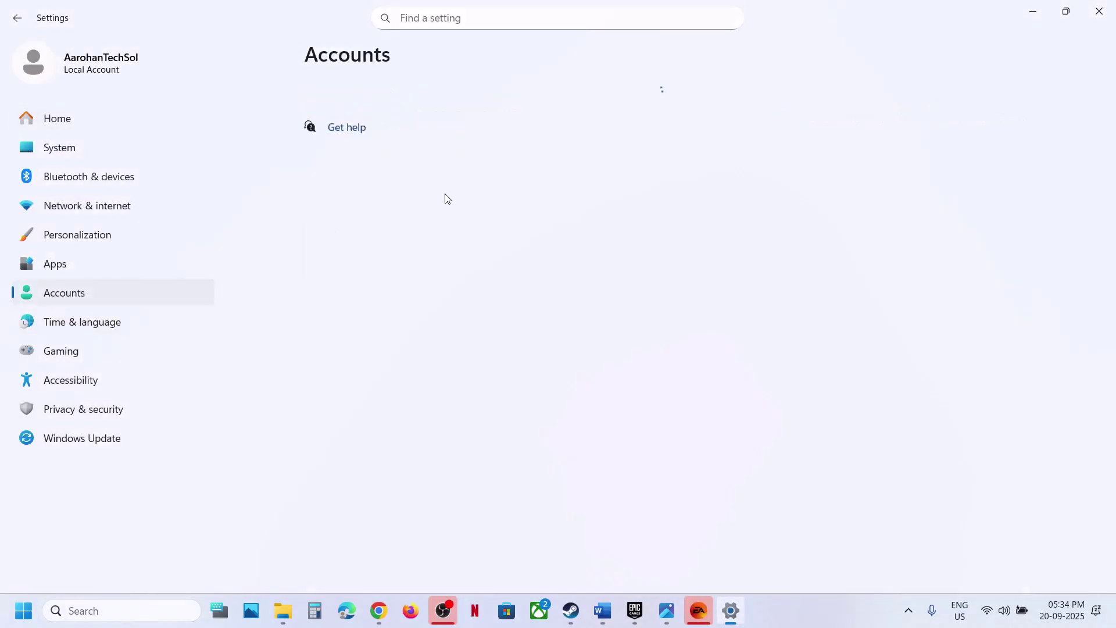
scroll(392, 444, "down", 5)
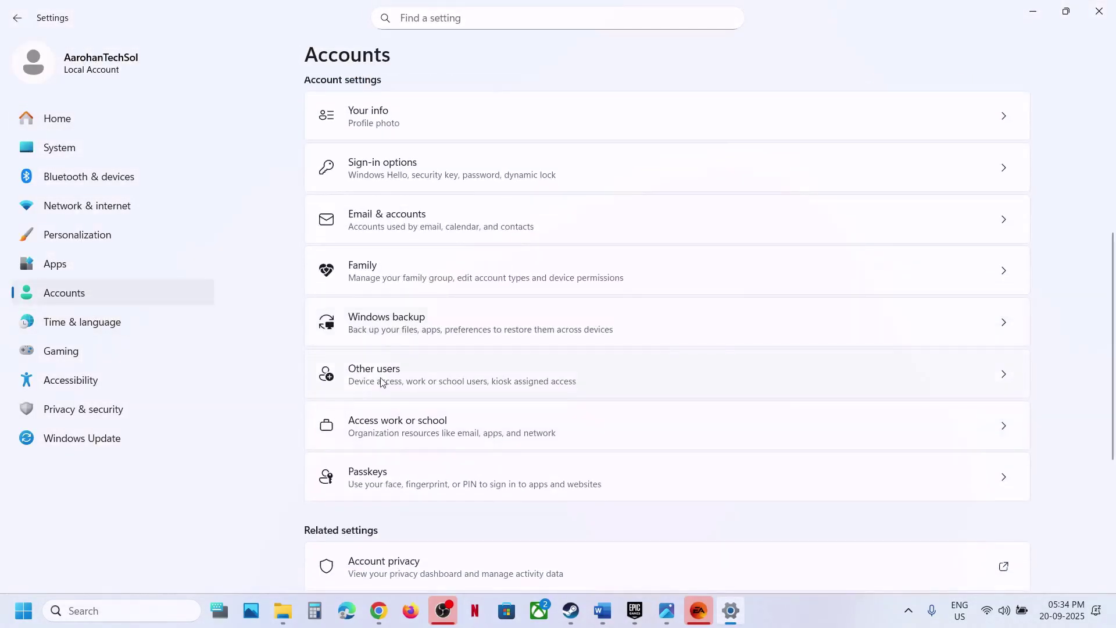
left_click(381, 375)
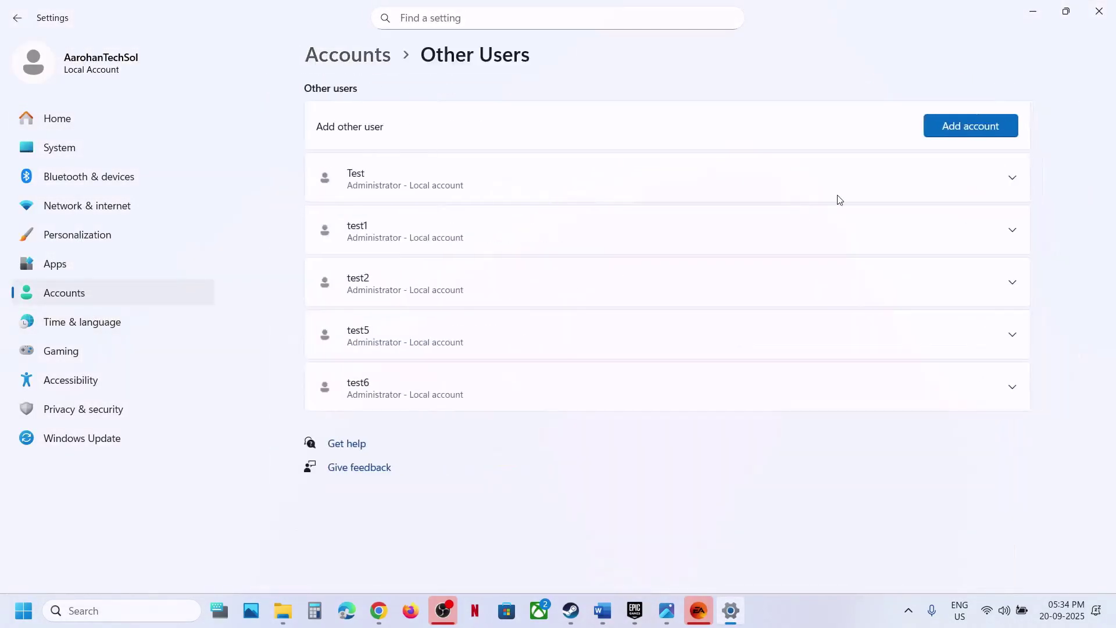
Add a local user named Test7 without a Microsoft account
left_click(988, 117)
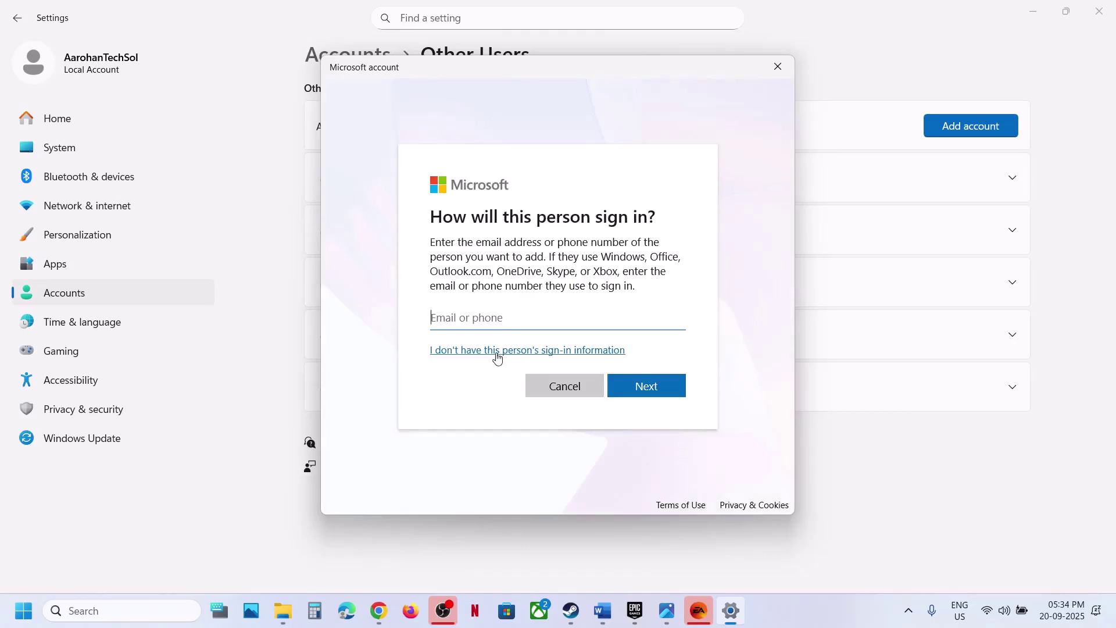
left_click(497, 351)
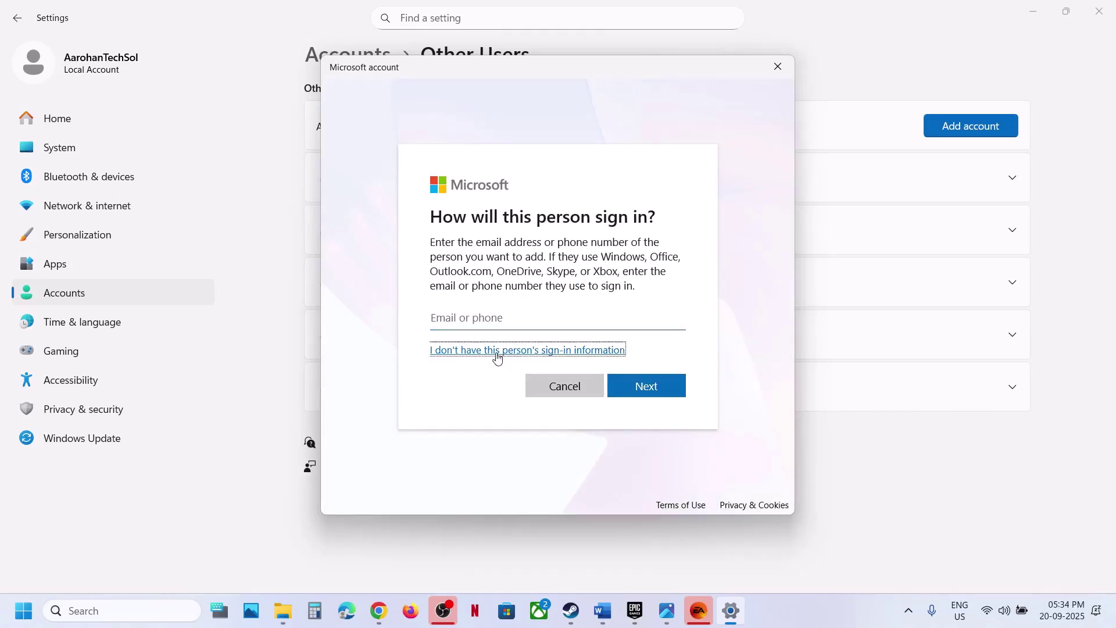
left_click(539, 349)
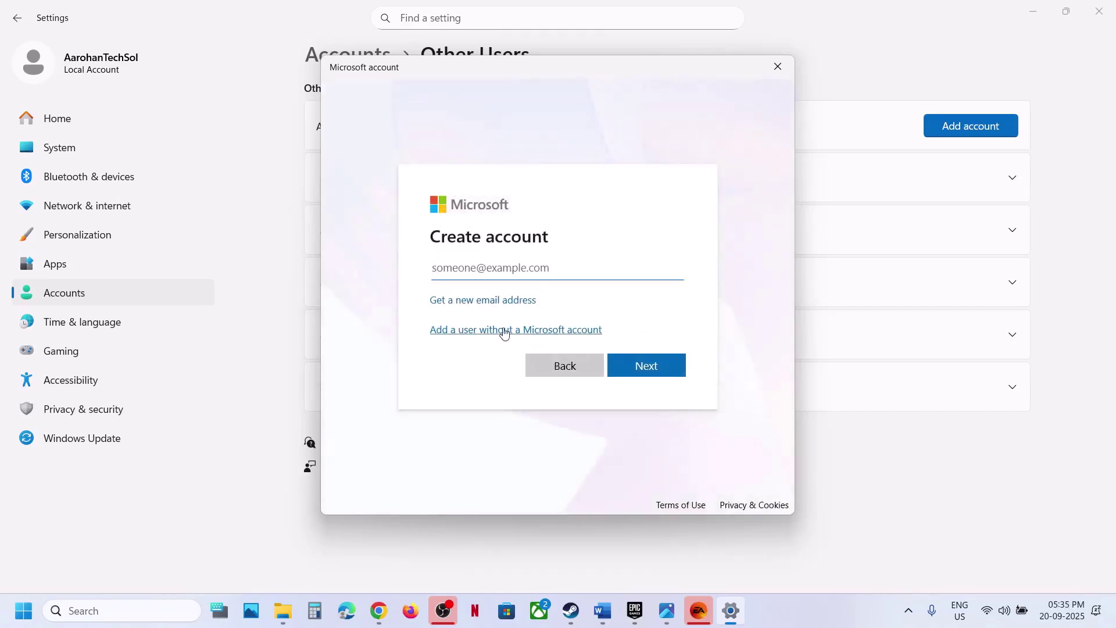
left_click(517, 332)
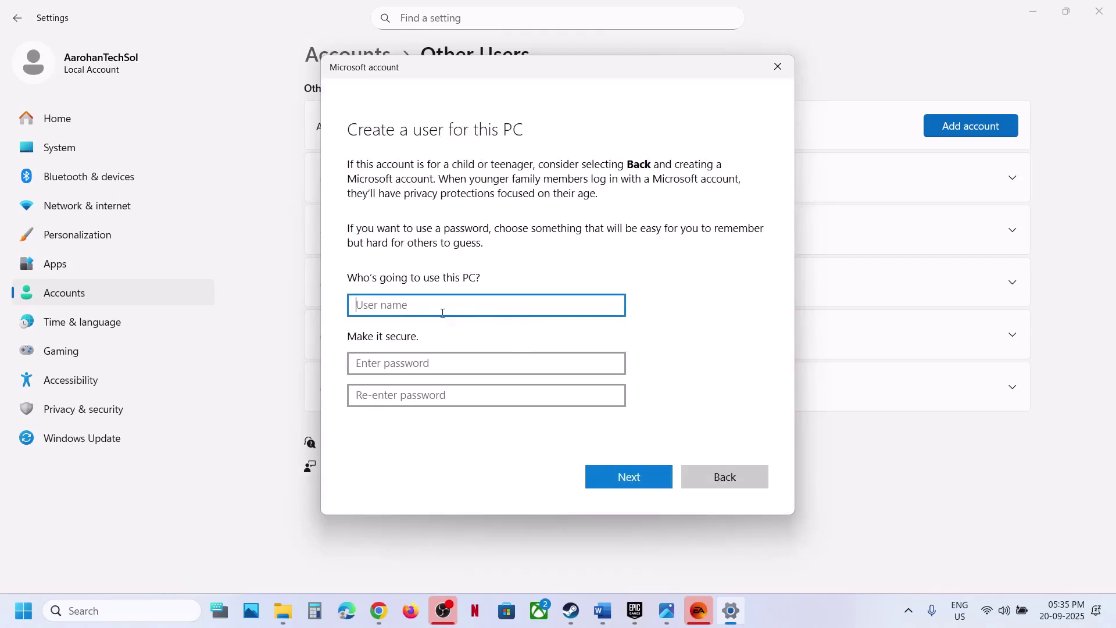
type("Test7")
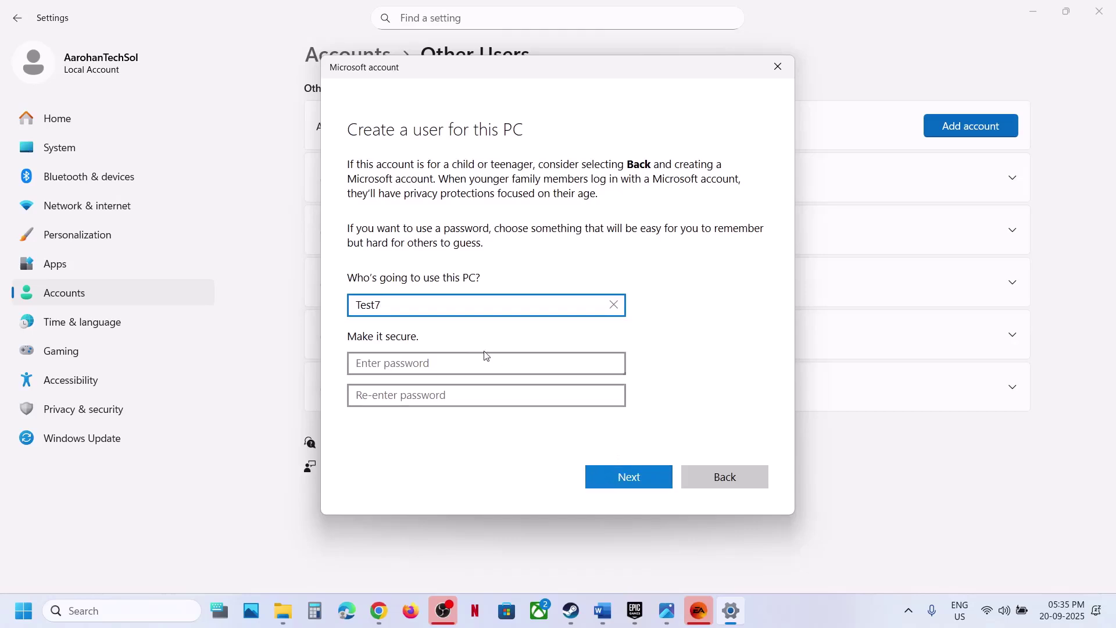
left_click(612, 477)
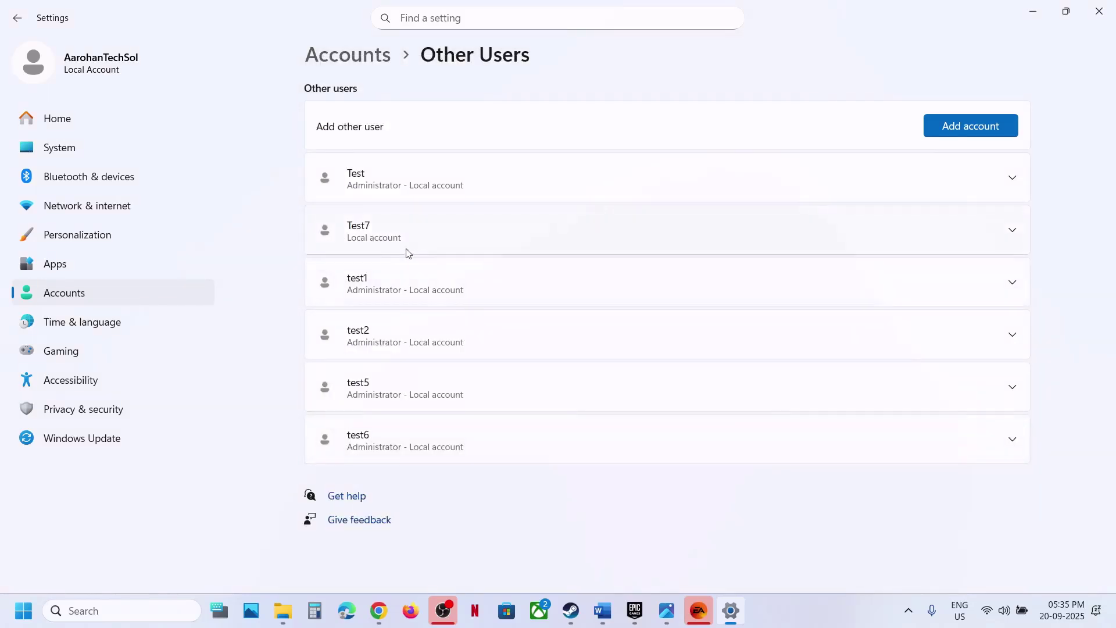
Change the Test7 account type to Administrator
left_click(383, 235)
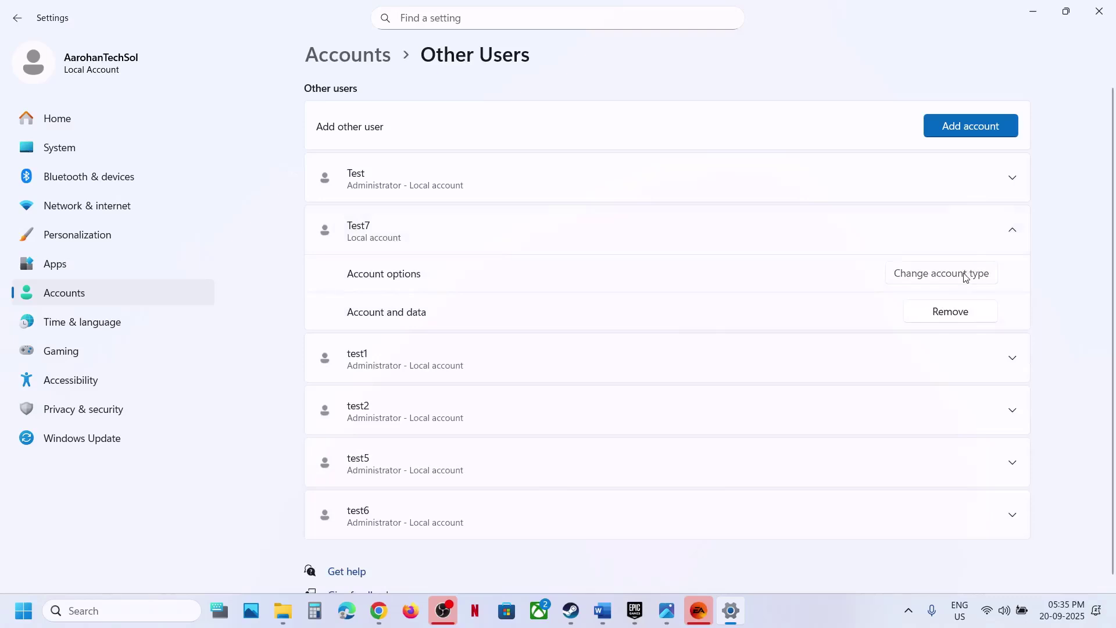
left_click(438, 312)
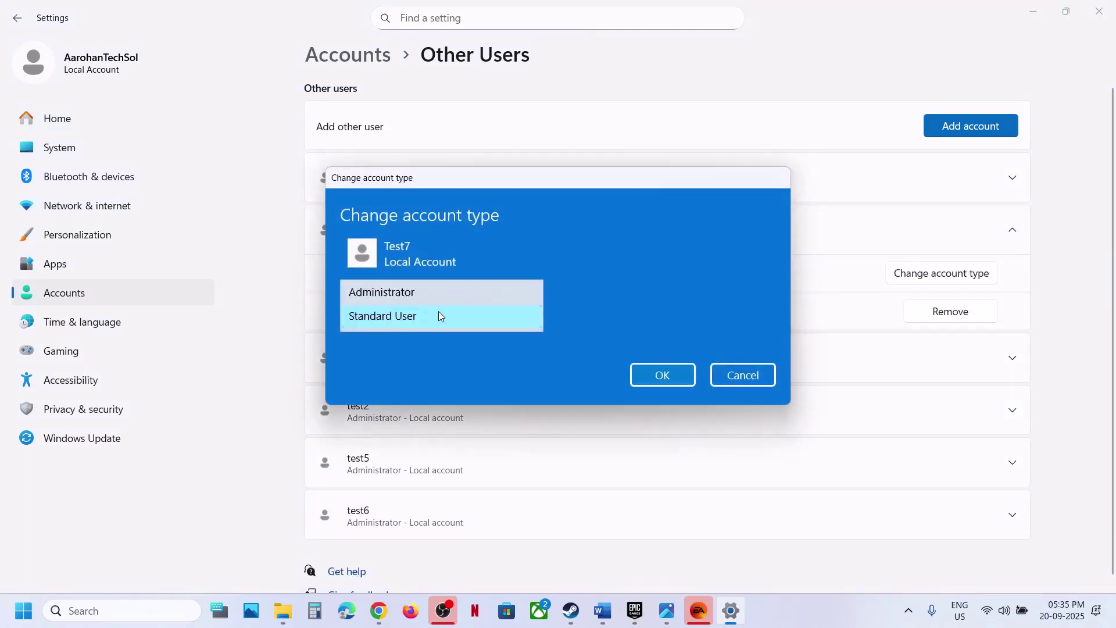
left_click(393, 294)
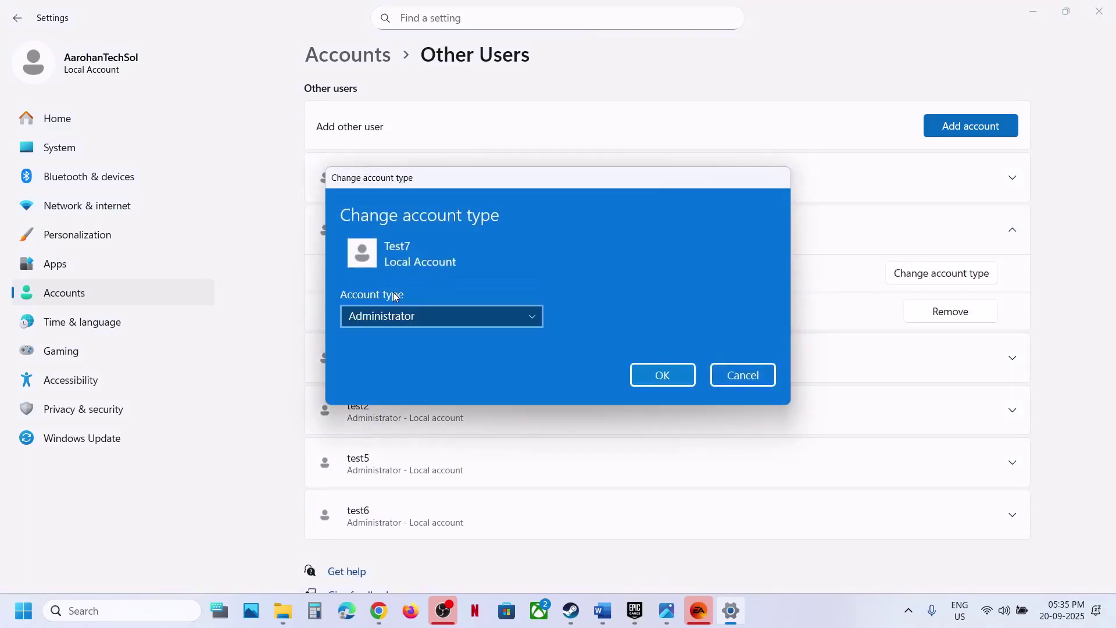
left_click(675, 376)
Show the Start menu power options, dismiss them, and return to the Word guide
left_click(5, 618)
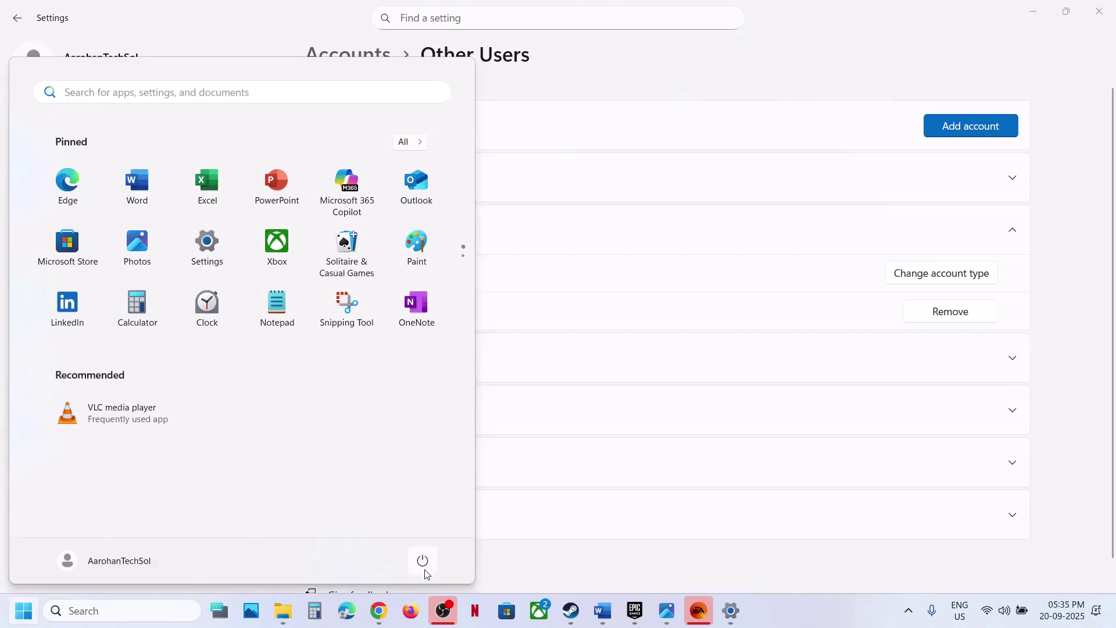
left_click(423, 561)
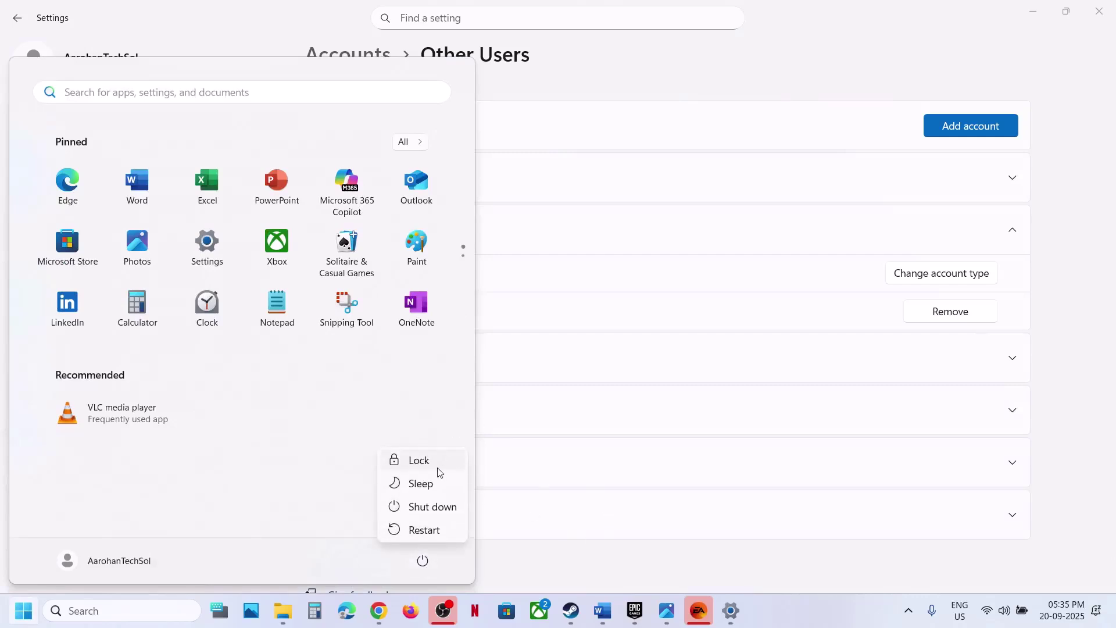
key("Escape")
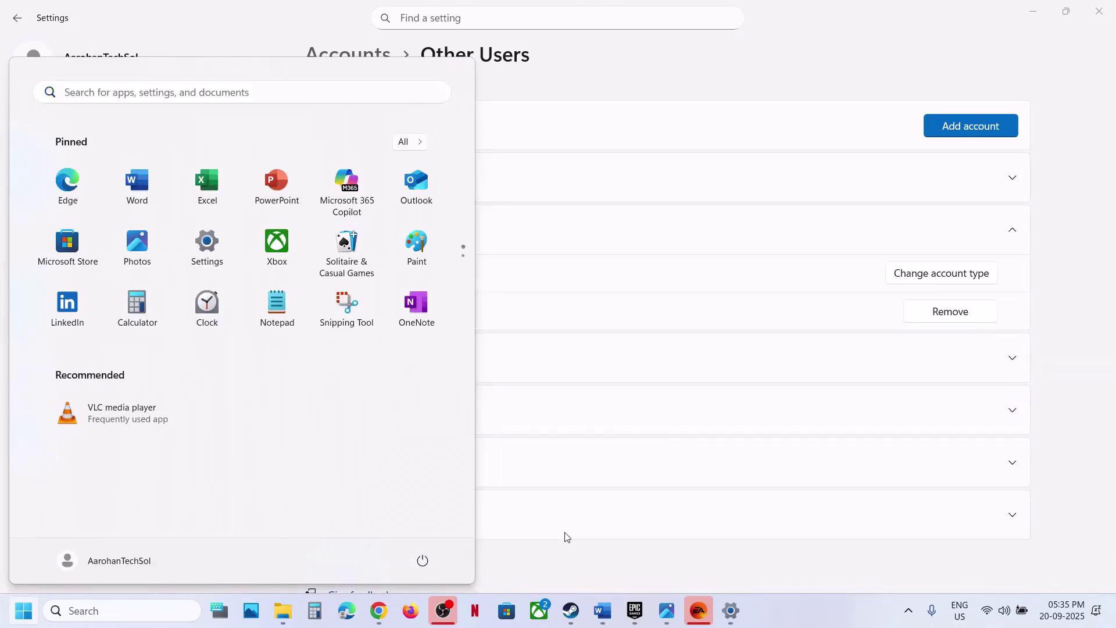
left_click(555, 558)
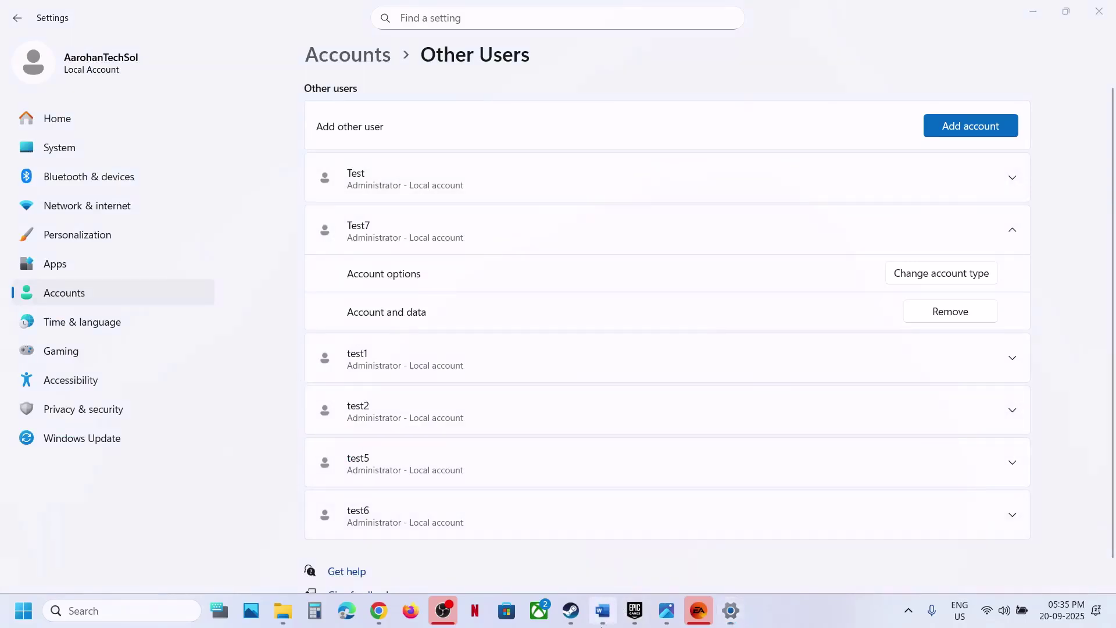
left_click(602, 622)
scroll(325, 330, "down", 3)
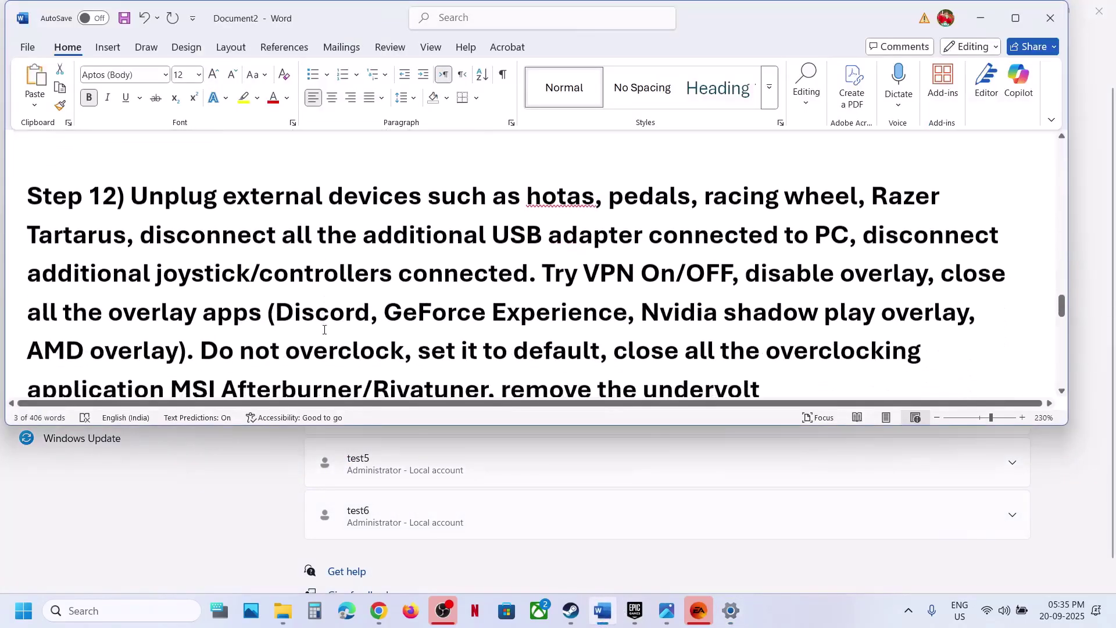
left_click_drag(494, 195, 453, 281)
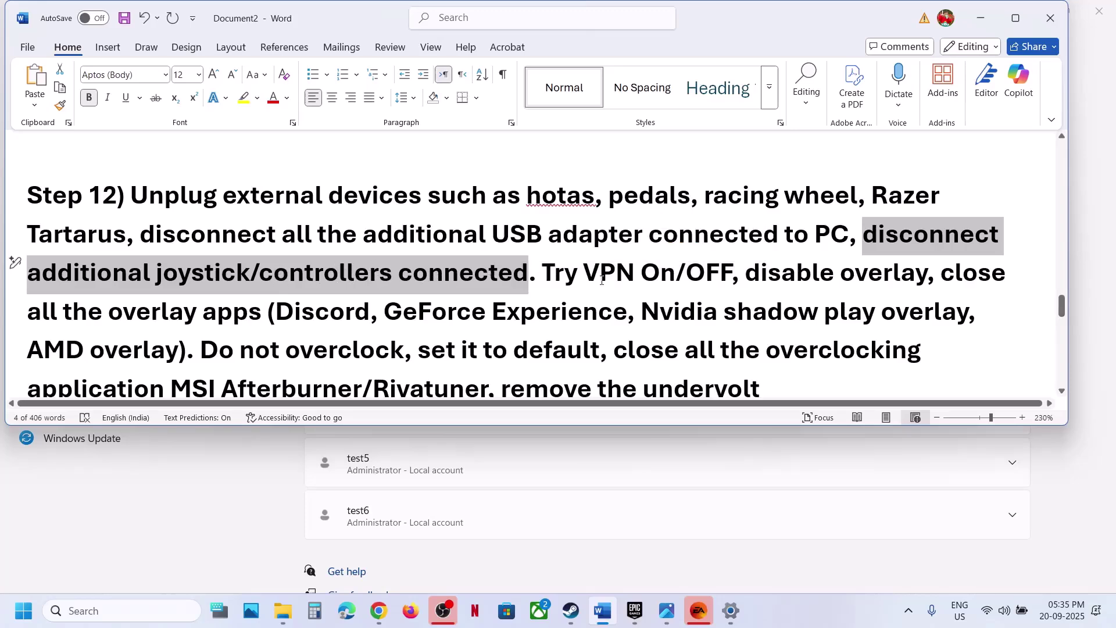
left_click_drag(601, 280, 735, 281)
scroll(735, 281, "down", 1)
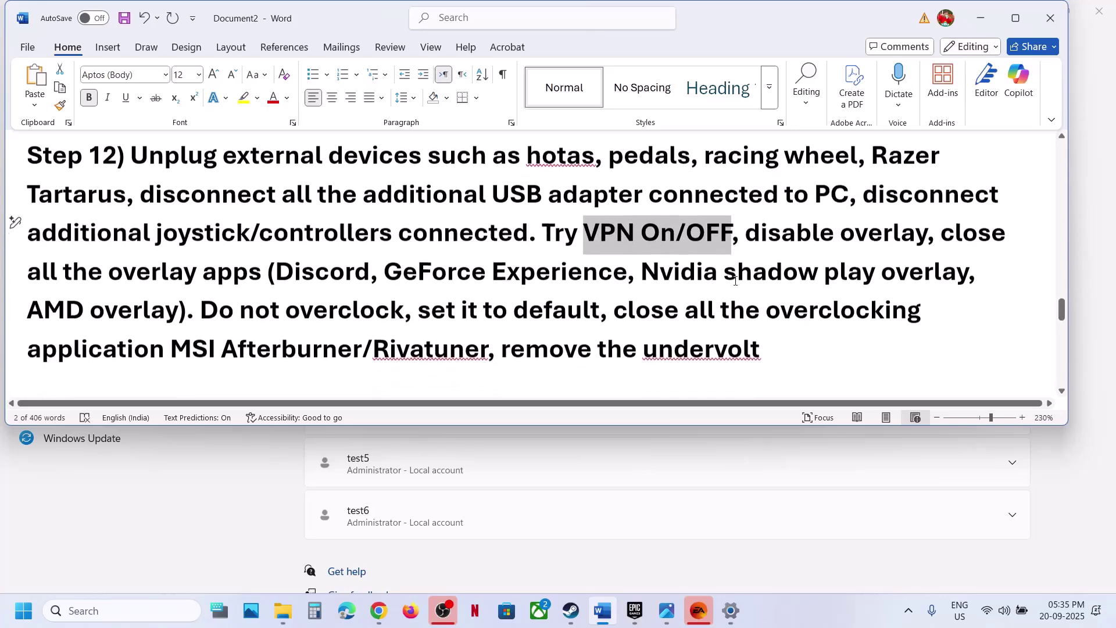
left_click_drag(811, 227, 759, 264)
left_click(319, 271)
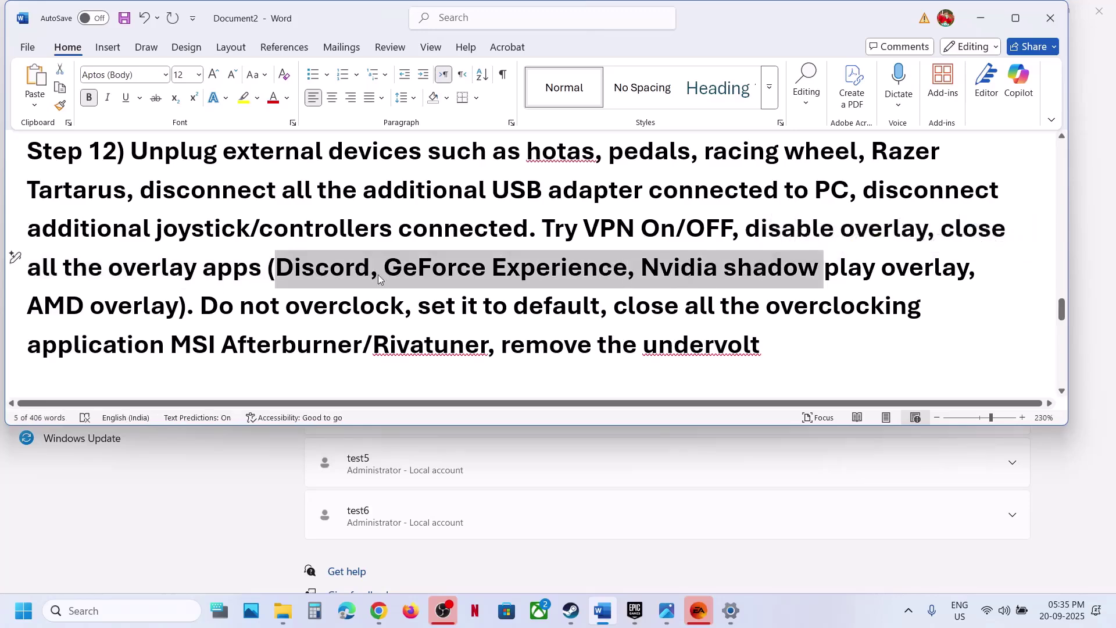
left_click_drag(230, 308, 528, 308)
left_click_drag(601, 311, 641, 347)
left_click(437, 262)
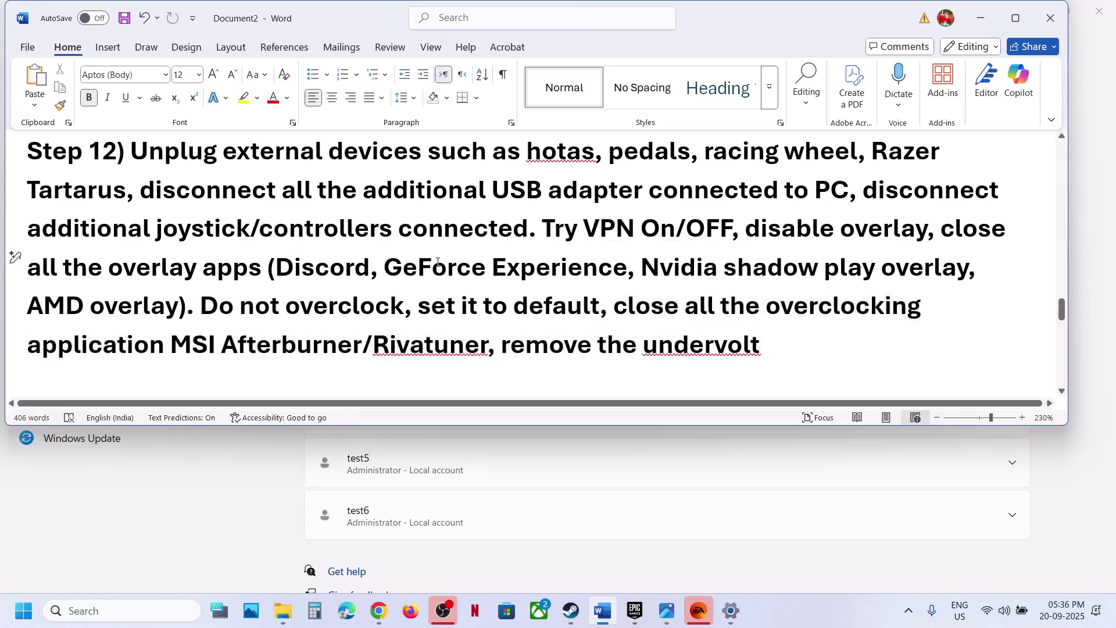
scroll(442, 259, "down", 3)
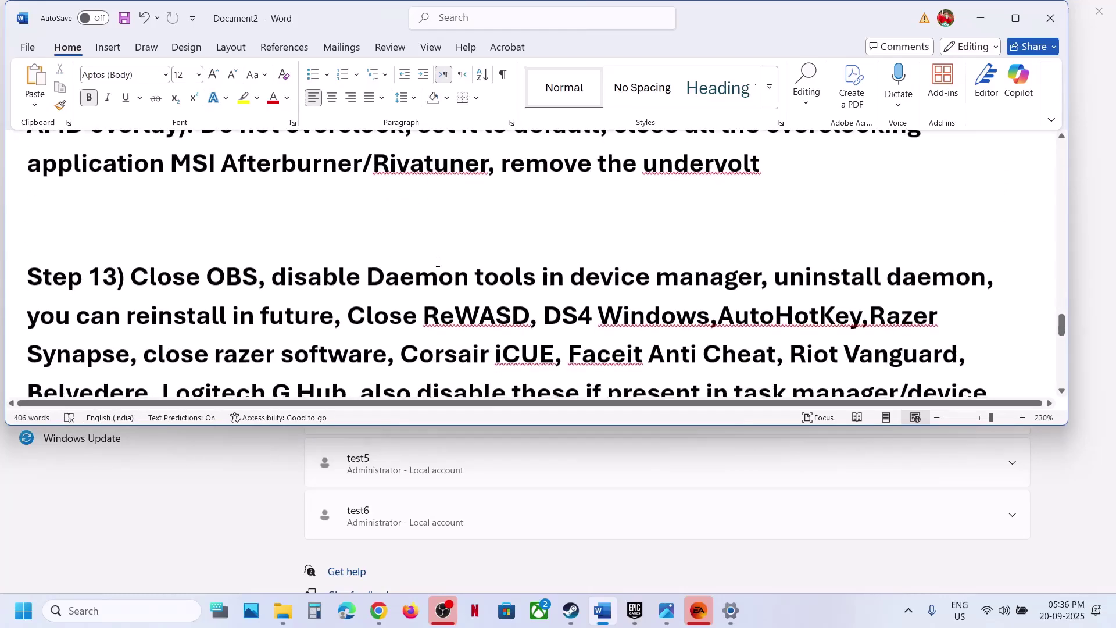
Maximize the Word guide and highlight the Step 13 and Step 14 paragraphs
left_click(1015, 18)
scroll(165, 232, "down", 2)
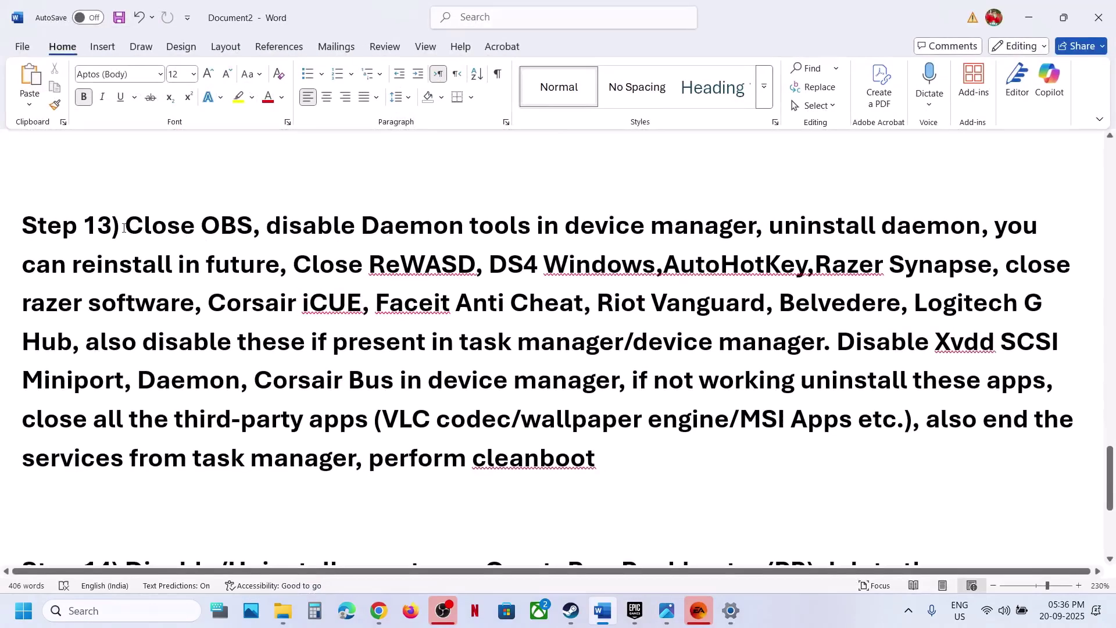
left_click_drag(124, 228, 658, 461)
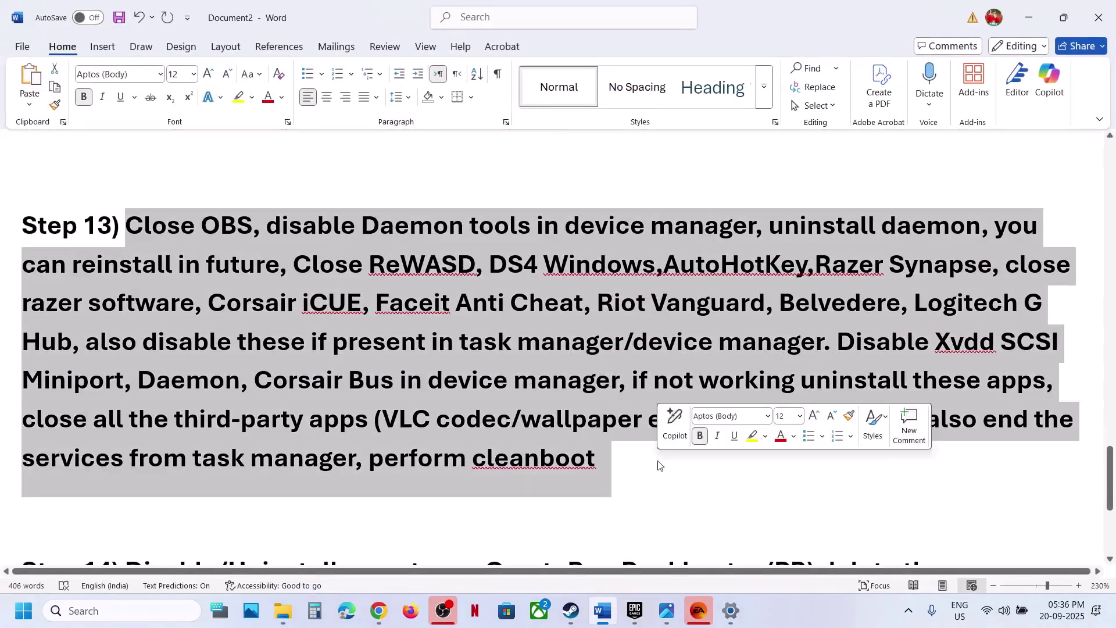
scroll(658, 461, "down", 4)
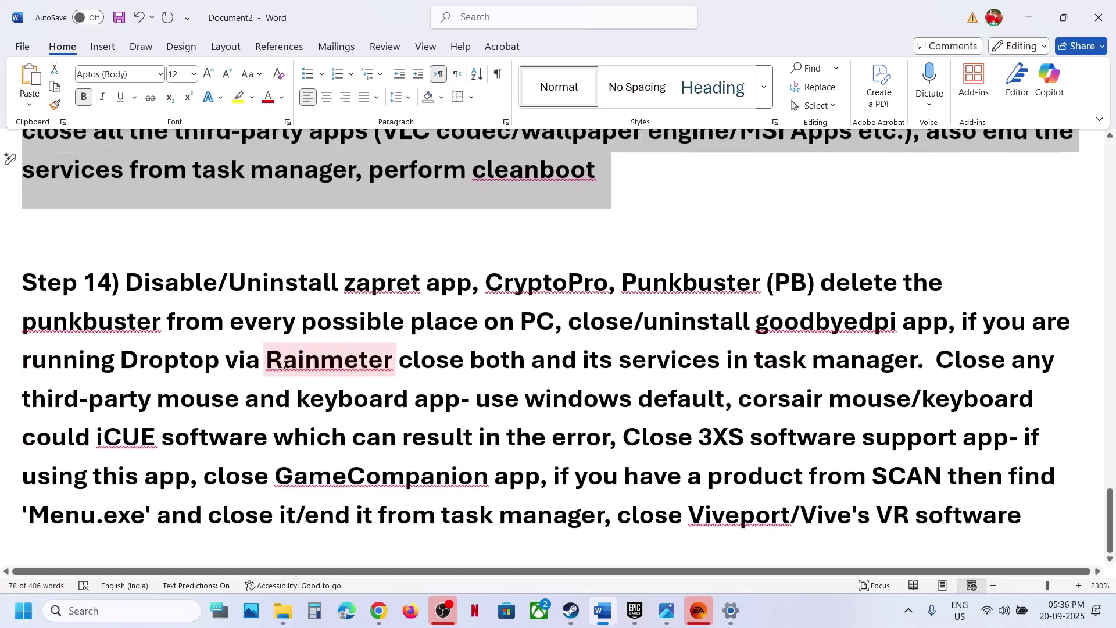
left_click_drag(145, 288, 967, 528)
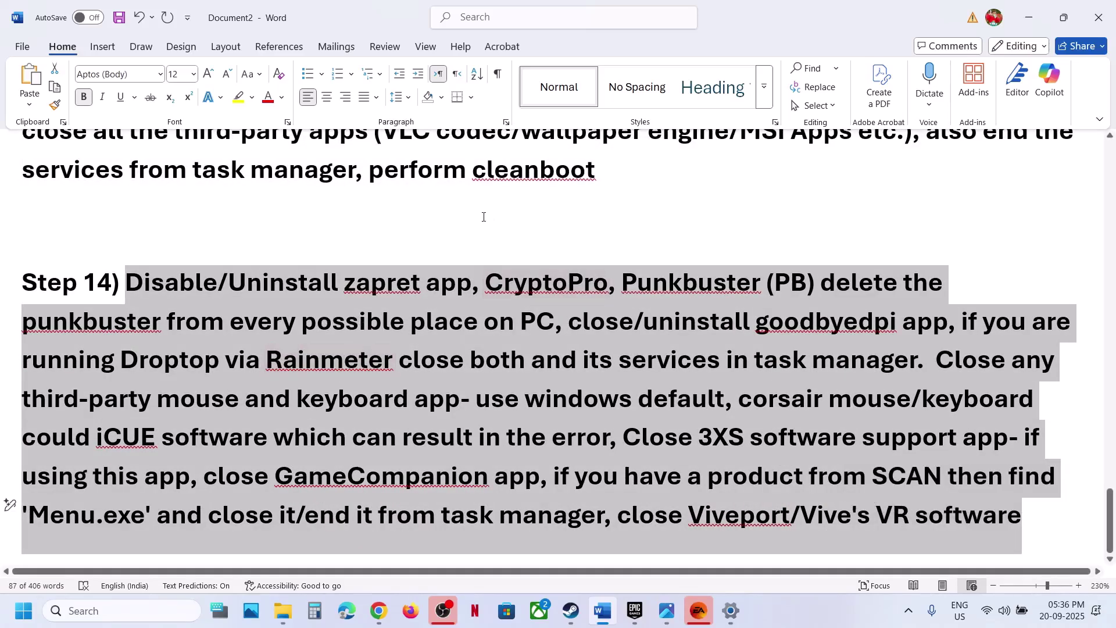